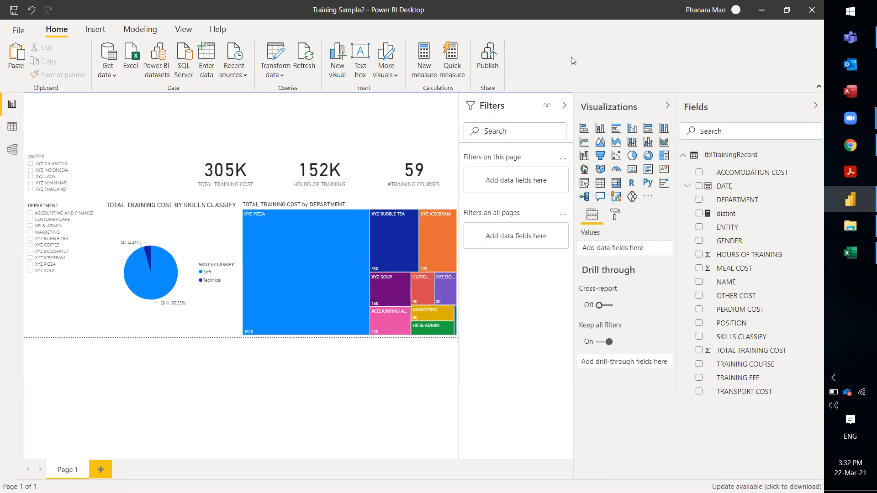
Inspect the TOTAL TRAINING COST card and the table column that feeds it.
click(214, 165)
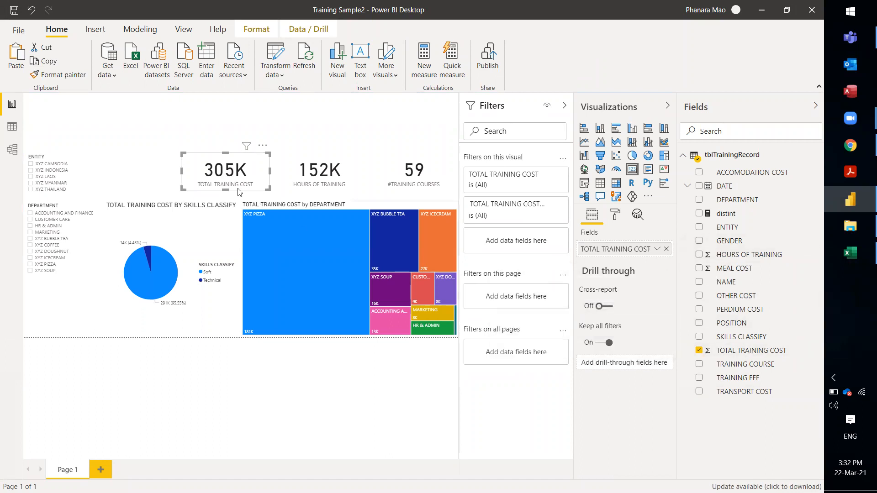
mouse_move(230, 178)
click(754, 353)
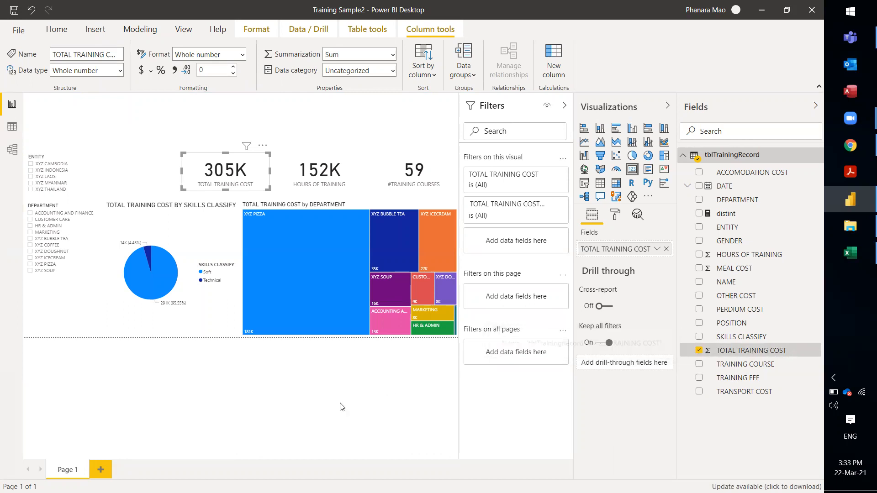
click(306, 409)
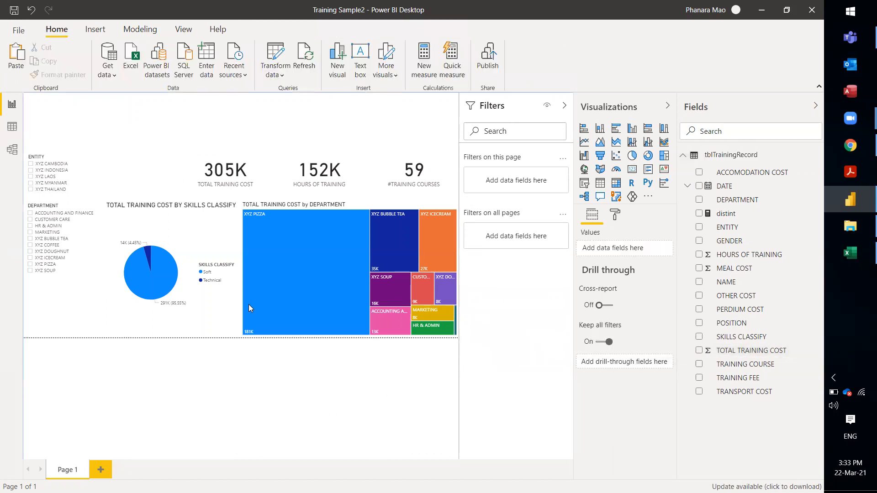
click(224, 171)
click(301, 133)
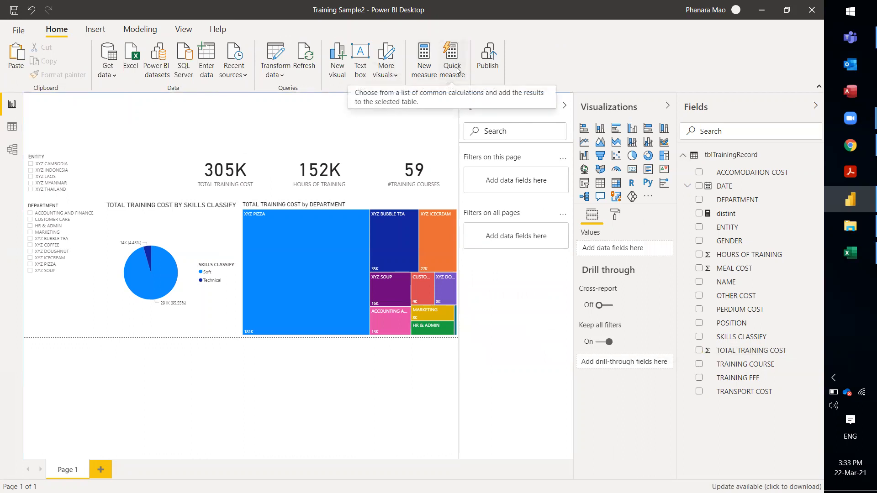
Review the calculation types offered for a quick measure without creating one.
click(456, 69)
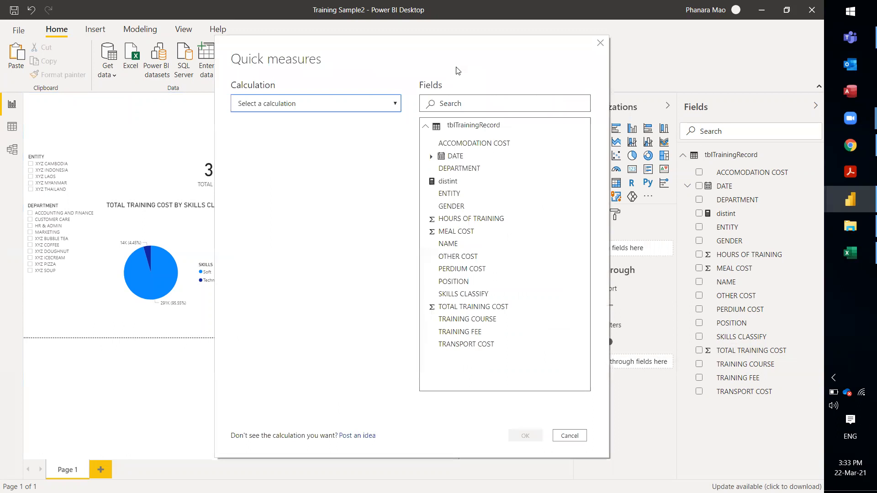
click(392, 104)
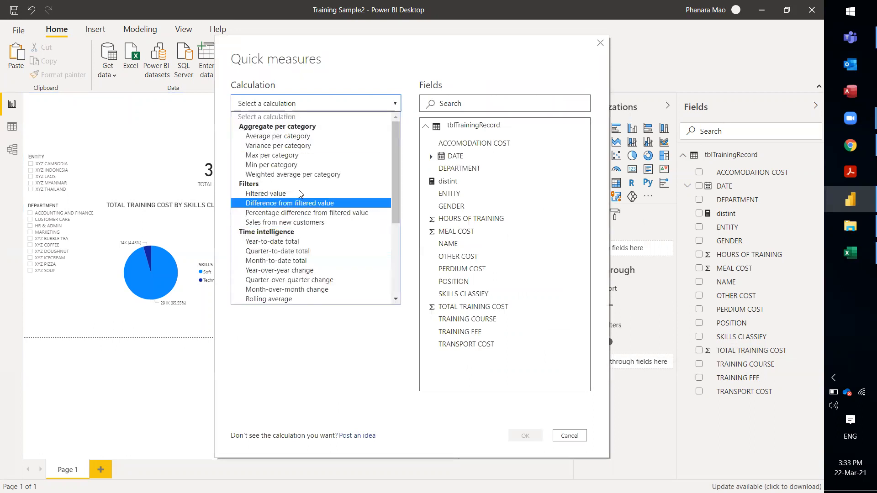
scroll(298, 205, down, 6)
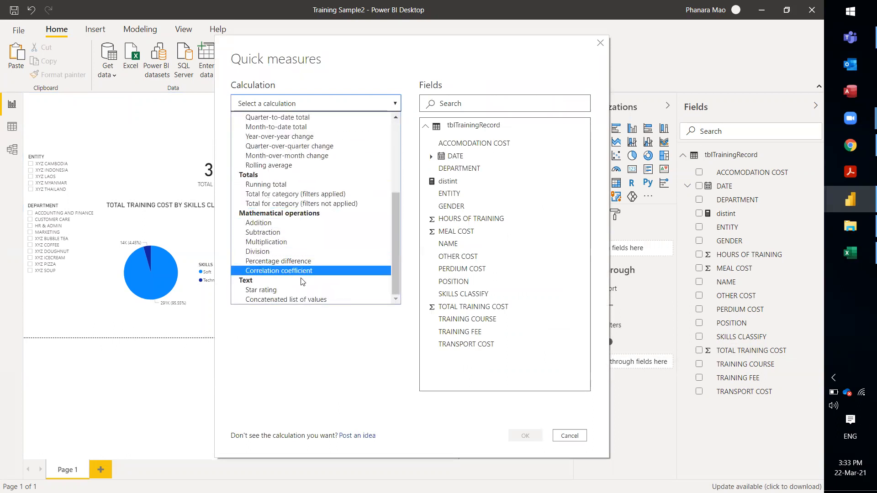
scroll(306, 256, up, 5)
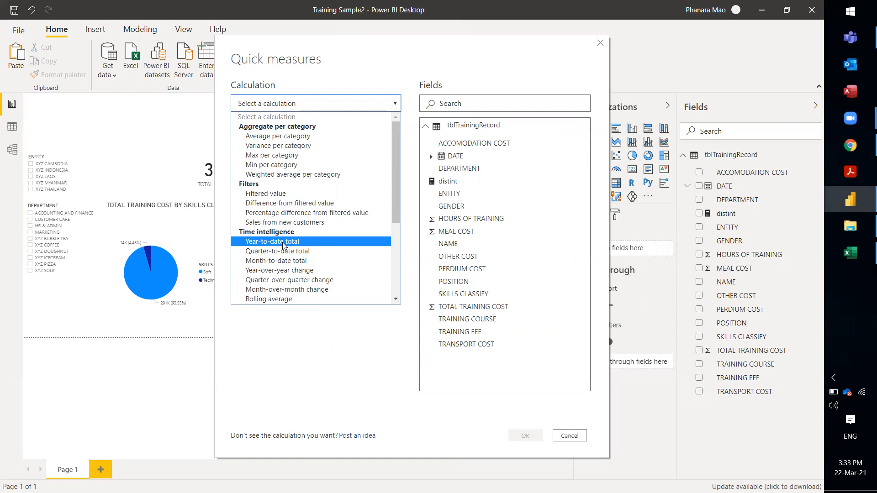
click(597, 47)
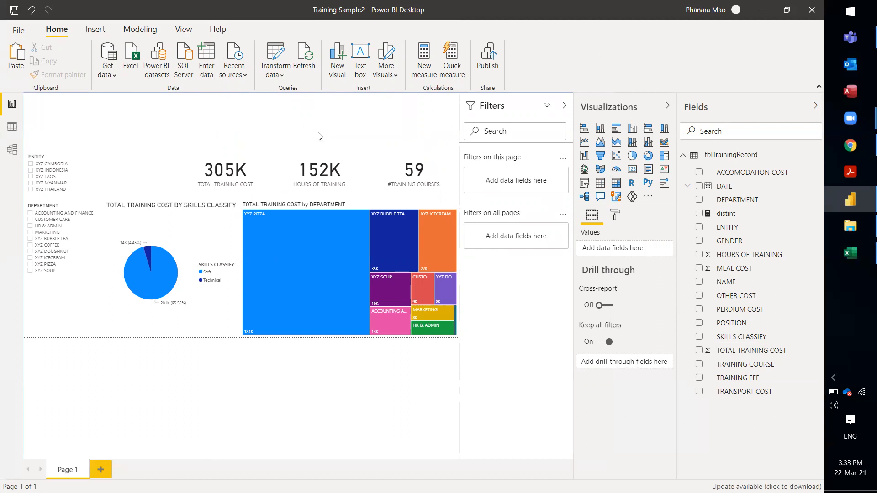
Check which fields feed the TOTAL TRAINING COST, HOURS OF TRAINING and #TRAINING COURSES cards.
click(204, 183)
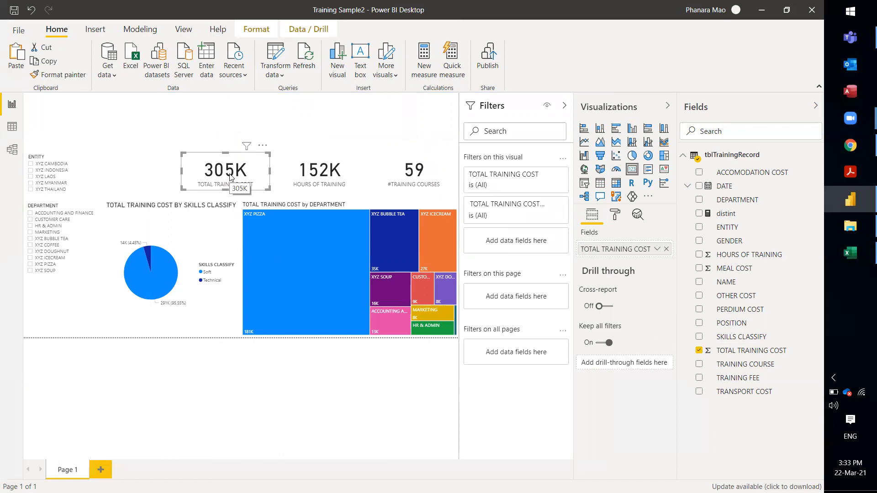
click(242, 137)
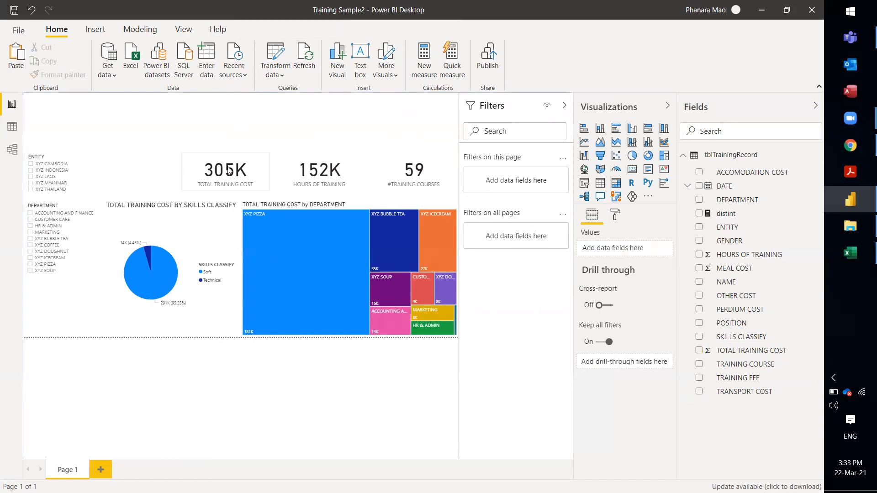
click(269, 173)
click(333, 180)
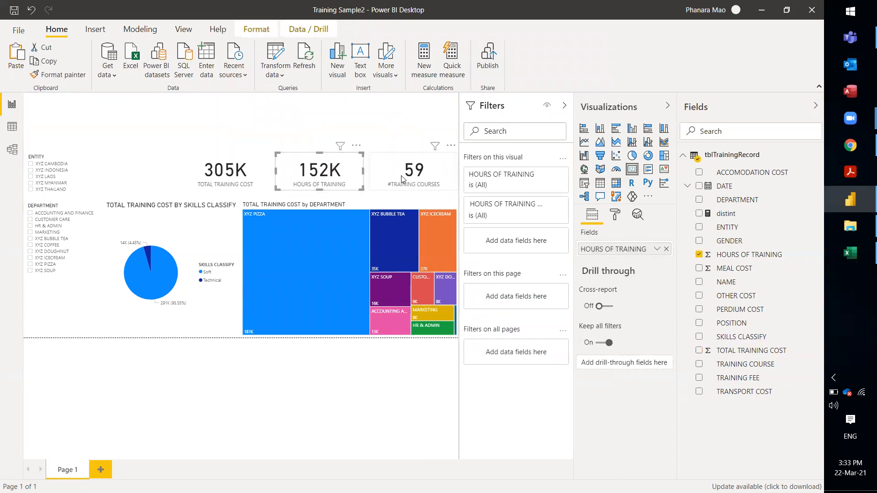
click(373, 179)
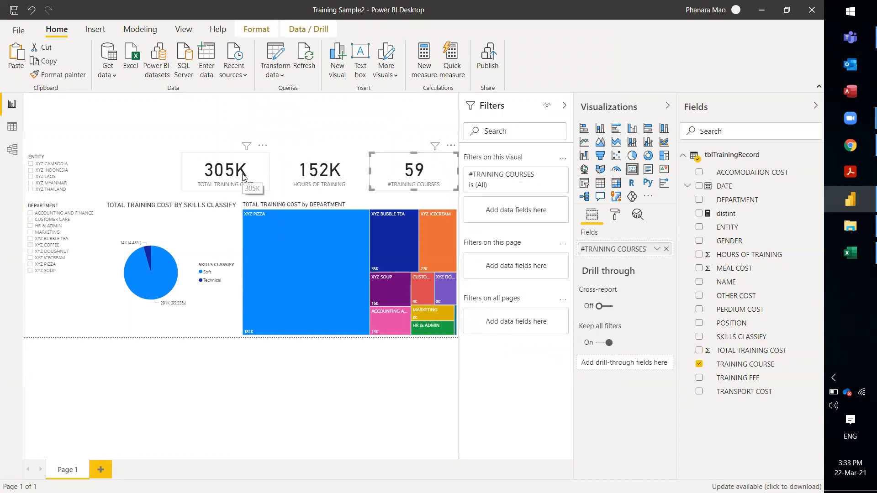
click(229, 176)
click(320, 175)
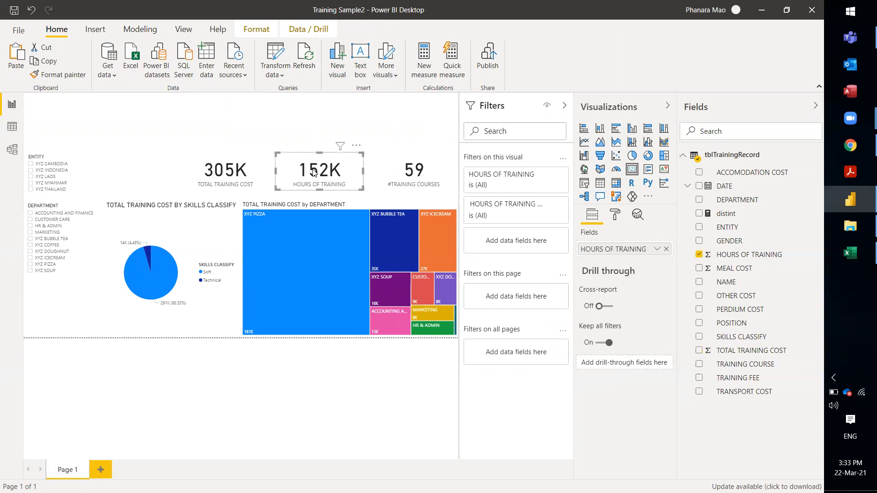
click(412, 179)
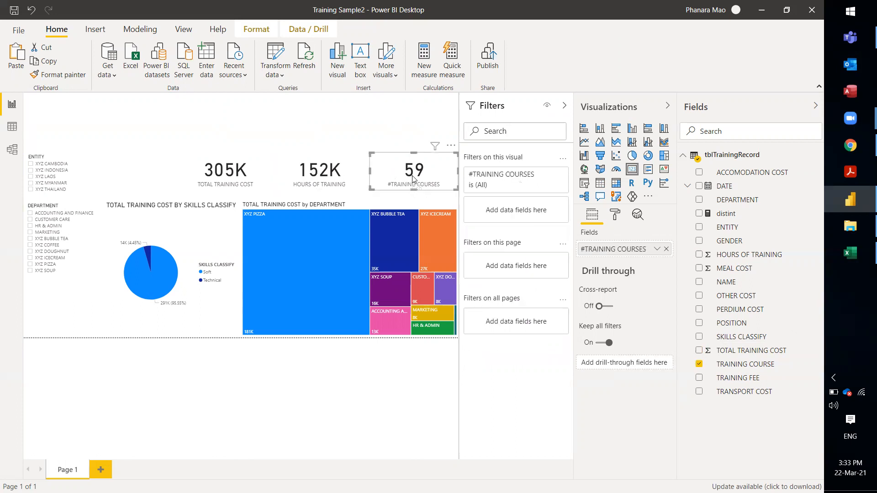
click(320, 118)
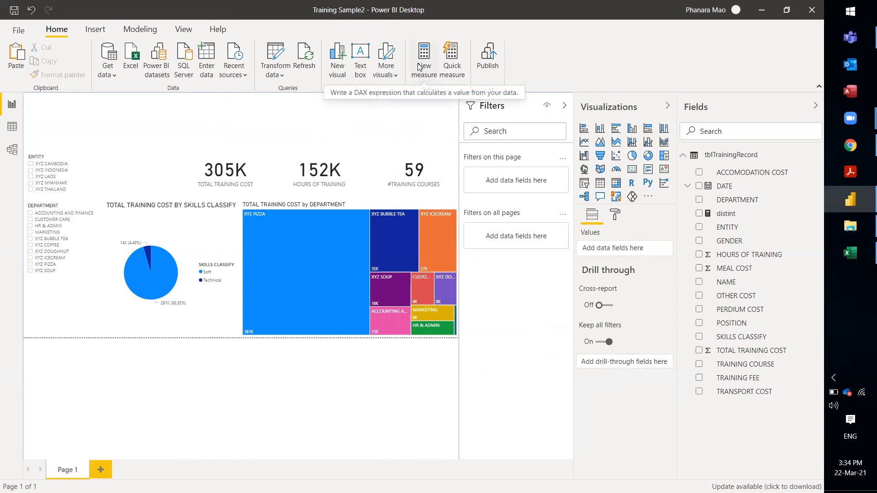
Create the measure YTD TOTAL TRAINING COST = SUM(tblTrainingRecord[TOTAL TRAINING COST]).
click(416, 77)
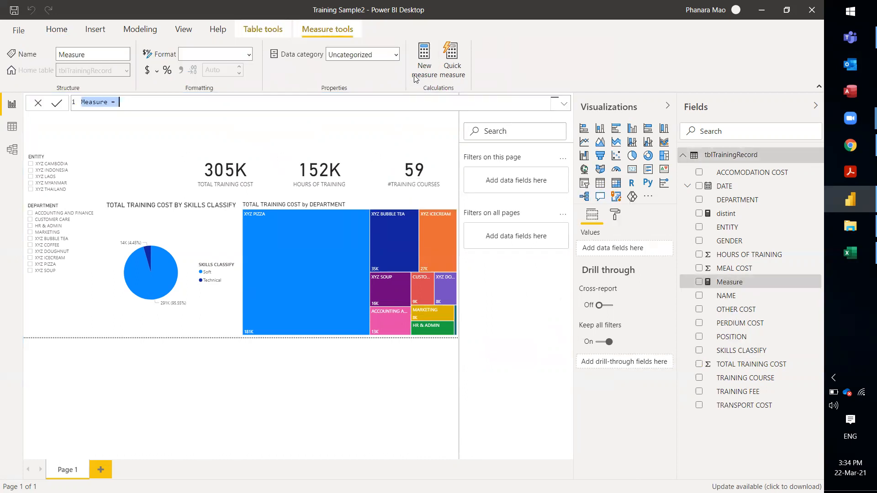
double_click(91, 102)
key(BackSpace)
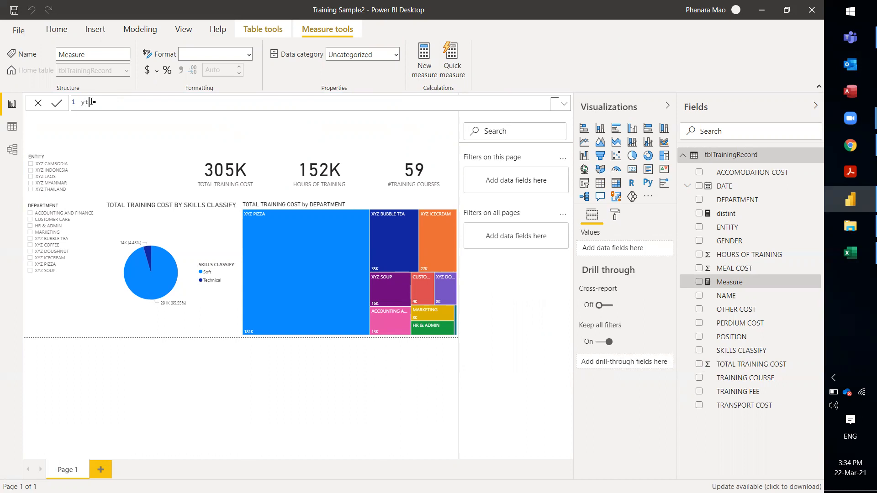
text(YTD TOTAL TRAINING COST =)
key(End)
text(SUM()
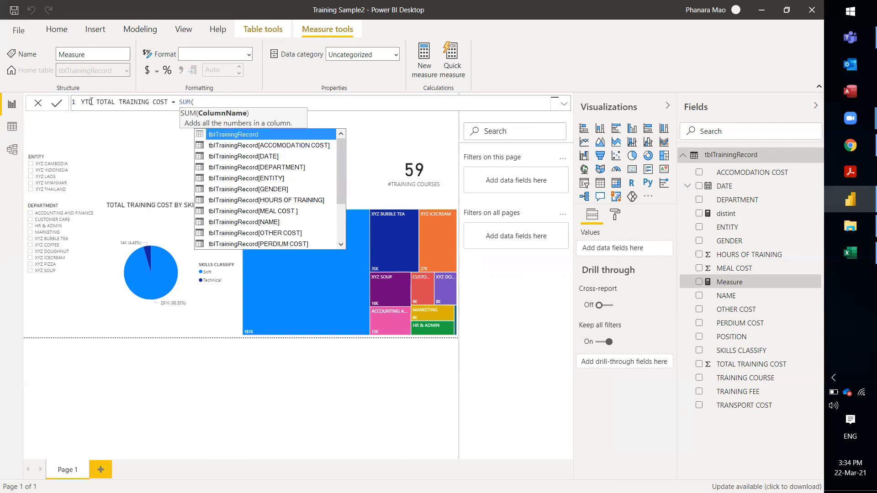
text(TOTA)
key(Tab)
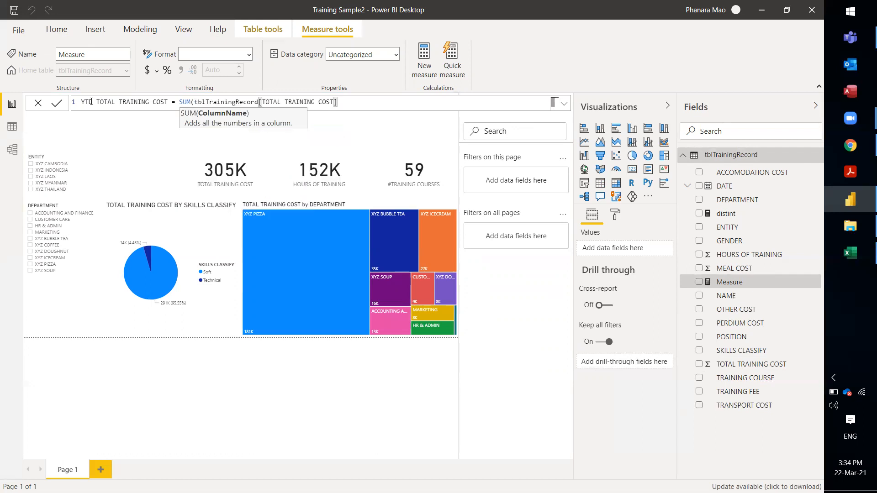
text())
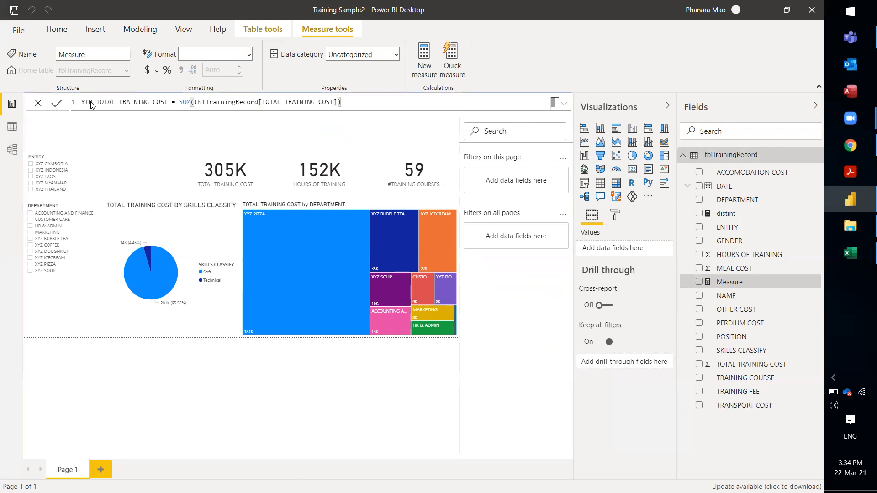
key(Return)
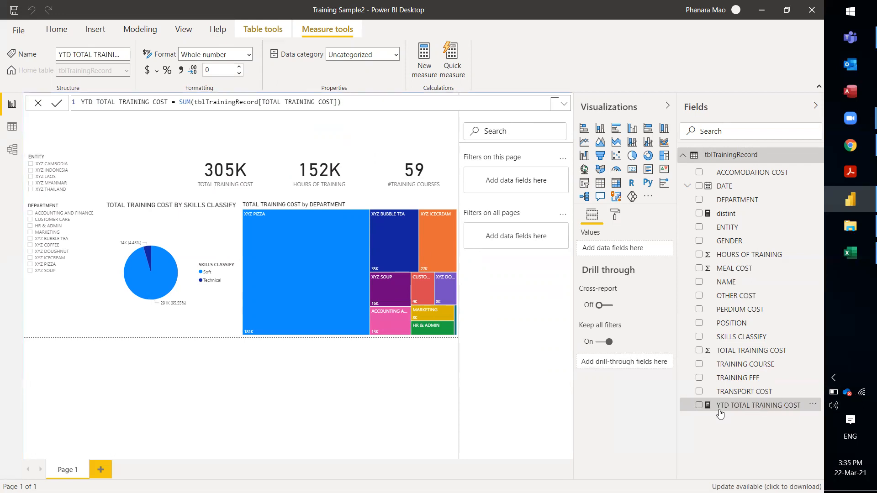
click(375, 391)
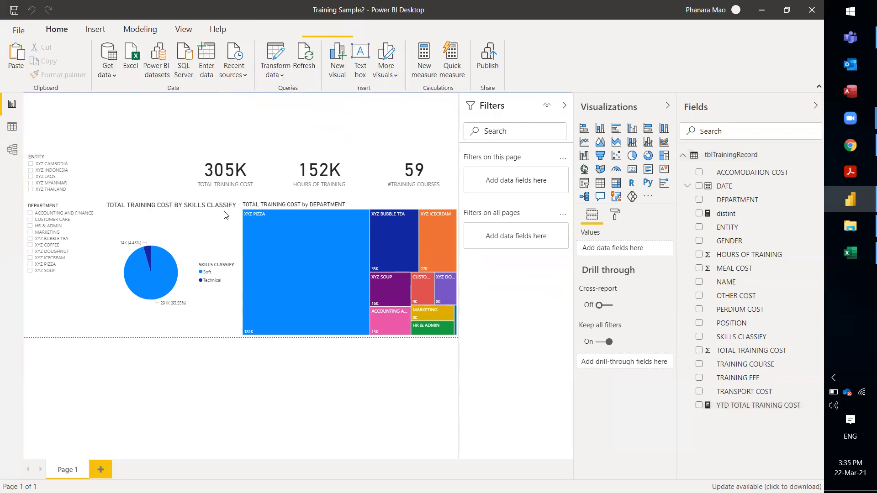
Duplicate the TOTAL TRAINING COST card and place the copy directly above the original.
click(225, 168)
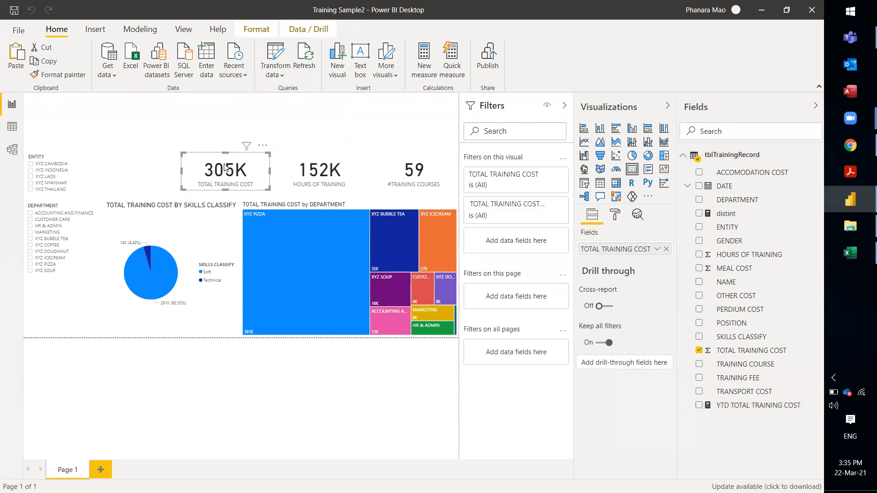
key(ctrl+c)
key(ctrl+v)
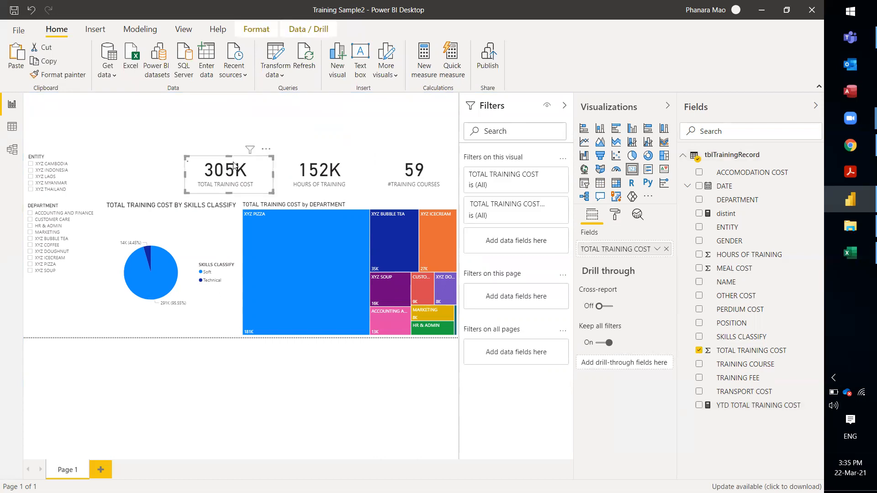
drag(233, 152, 235, 125)
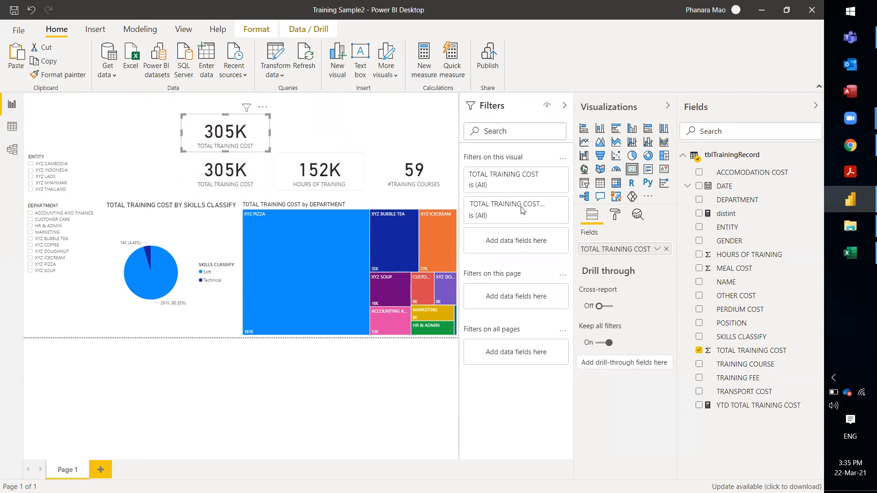
Replace the field of the lower TOTAL TRAINING COST card with the YTD TOTAL TRAINING COST measure.
click(667, 250)
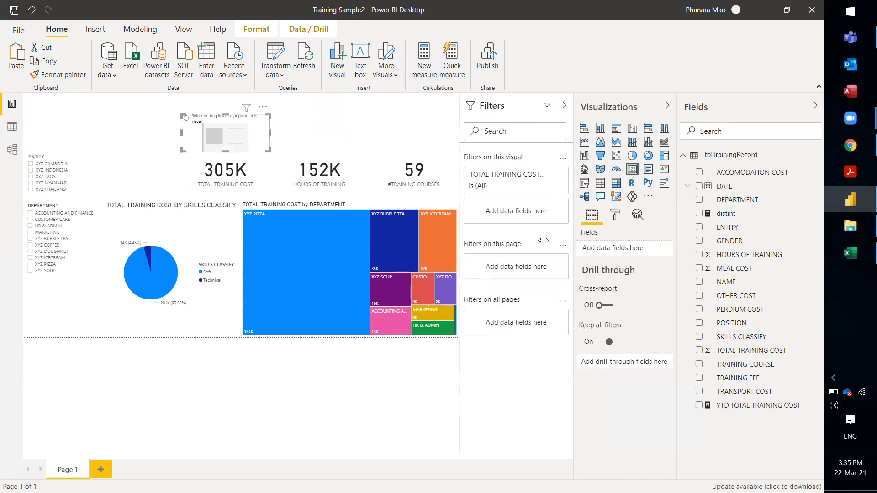
key(ctrl+z)
click(251, 173)
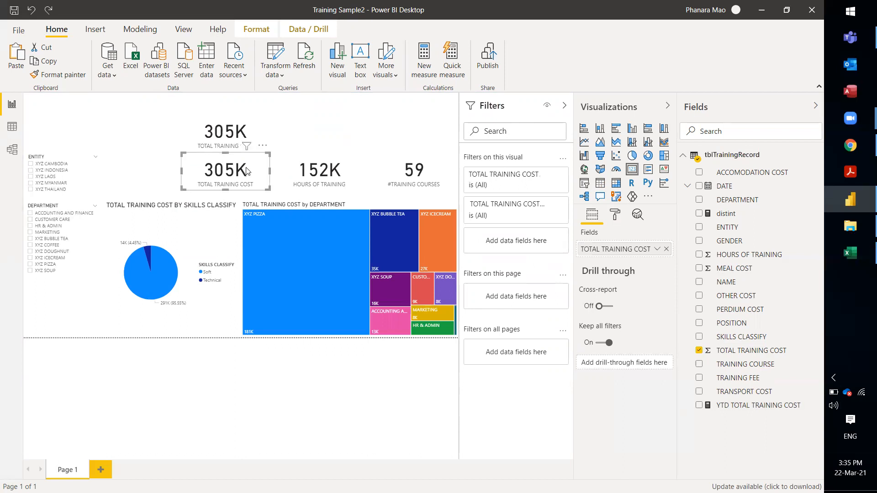
click(666, 249)
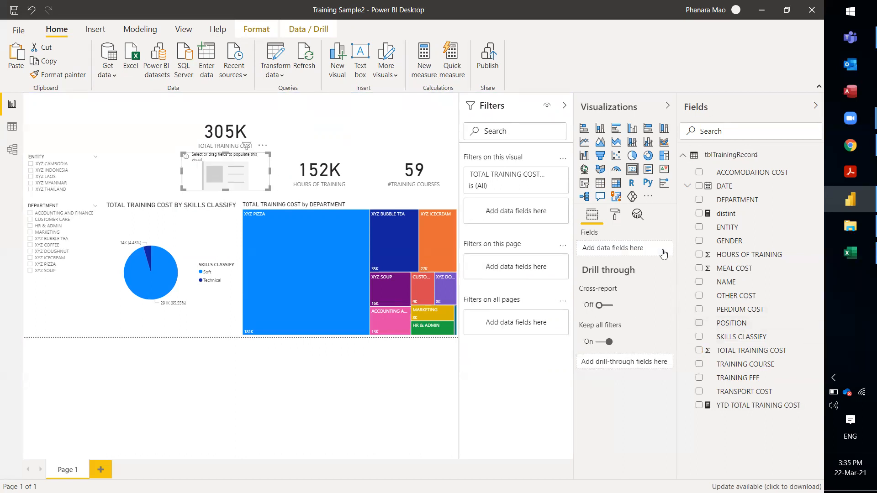
click(698, 406)
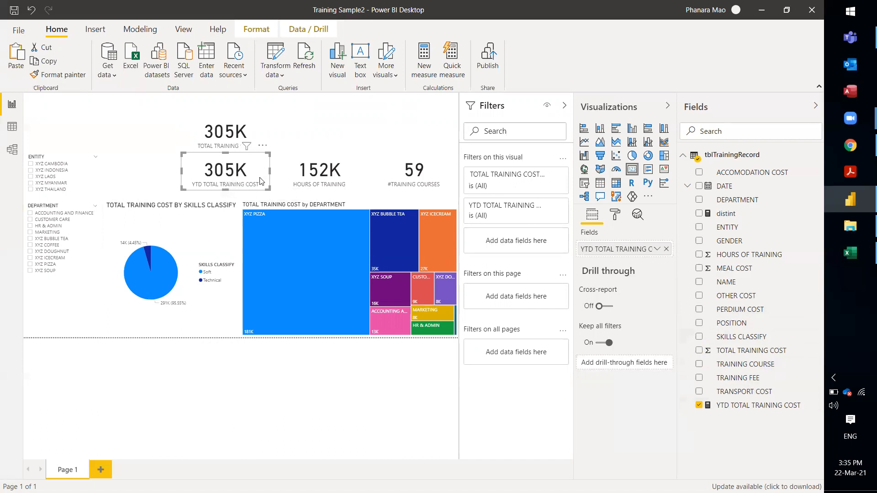
Duplicate the HOURS OF TRAINING card and place the copy above the original, beside the upper TOTAL TRAINING COST card.
click(304, 178)
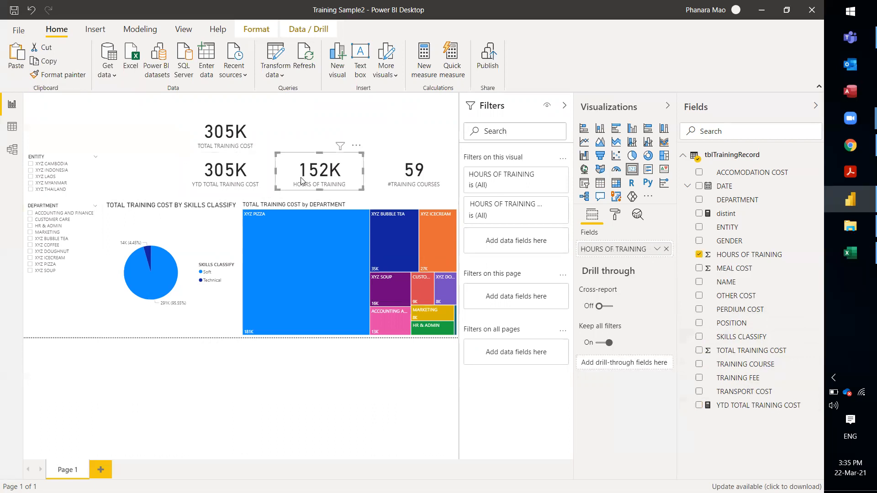
key(ctrl+v)
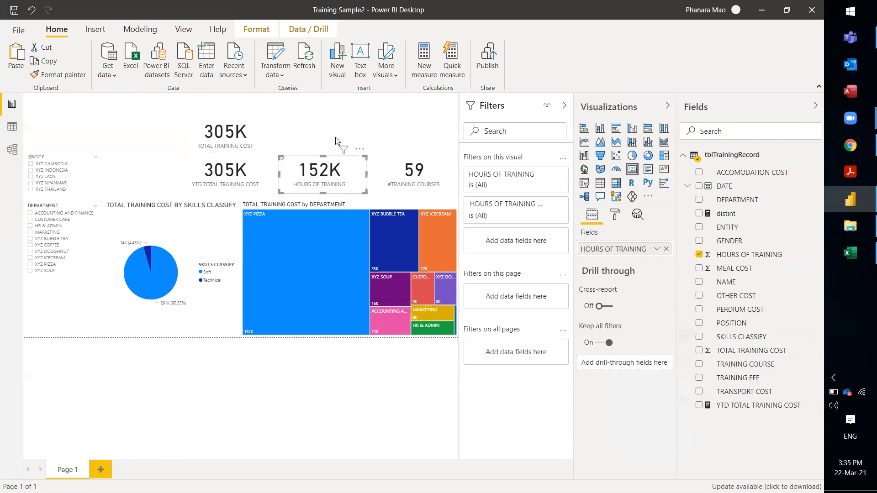
drag(335, 135, 334, 129)
click(335, 176)
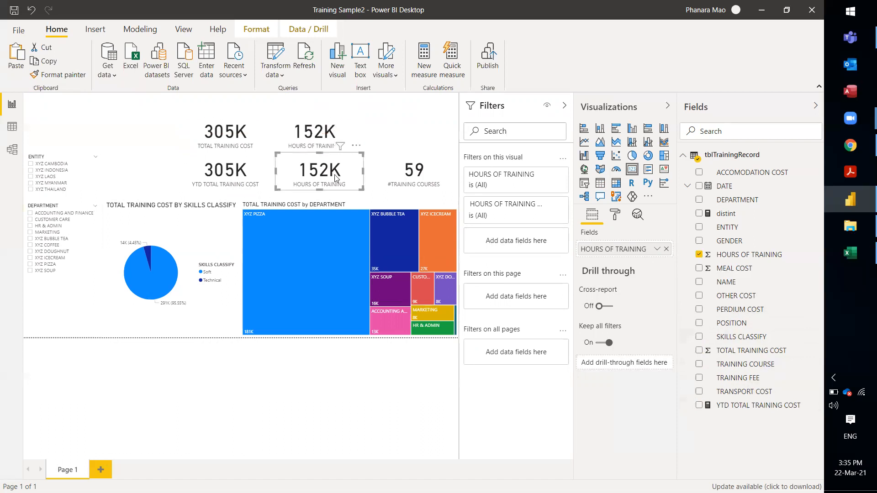
click(366, 373)
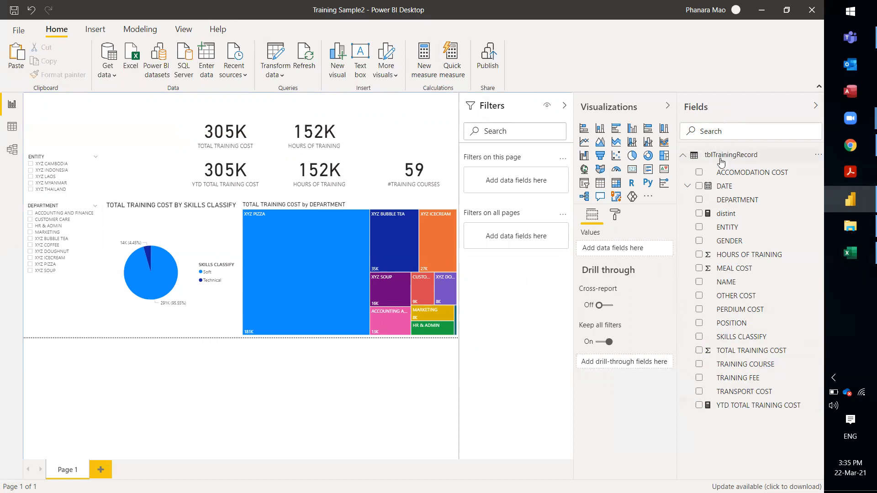
Add a new measure to tblTrainingRecord named YTD HOUR OF TRAINING and begin its formula with the SUM function.
click(818, 158)
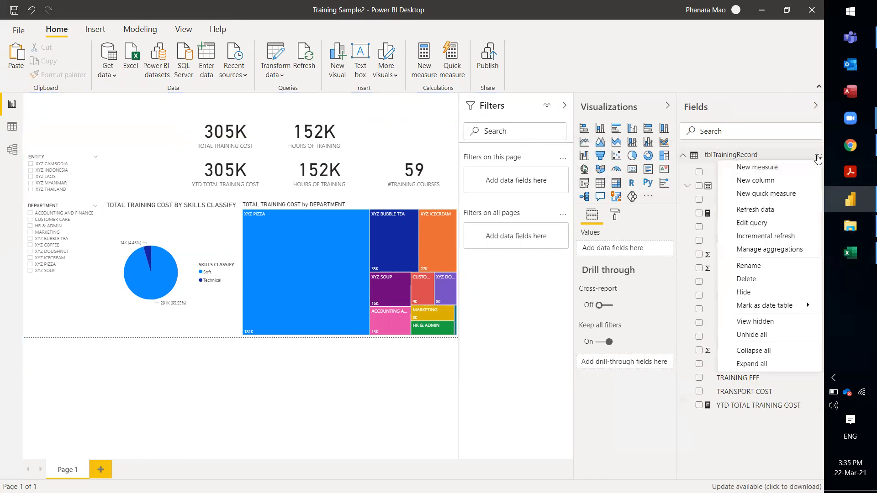
click(766, 167)
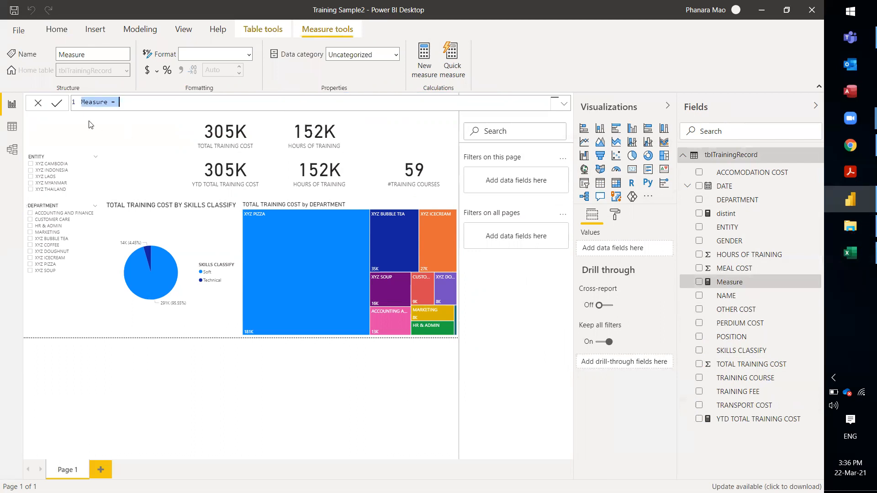
double_click(96, 103)
text(YTD )
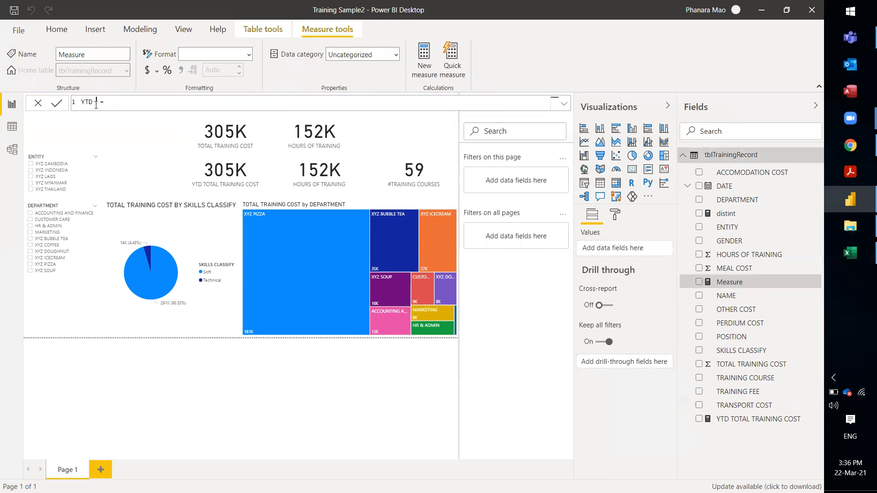
text(HOUR F)
key(BackSpace)
text(OF TRAINIG)
key(BackSpace)
key(BackSpace)
text(NING = SUM()
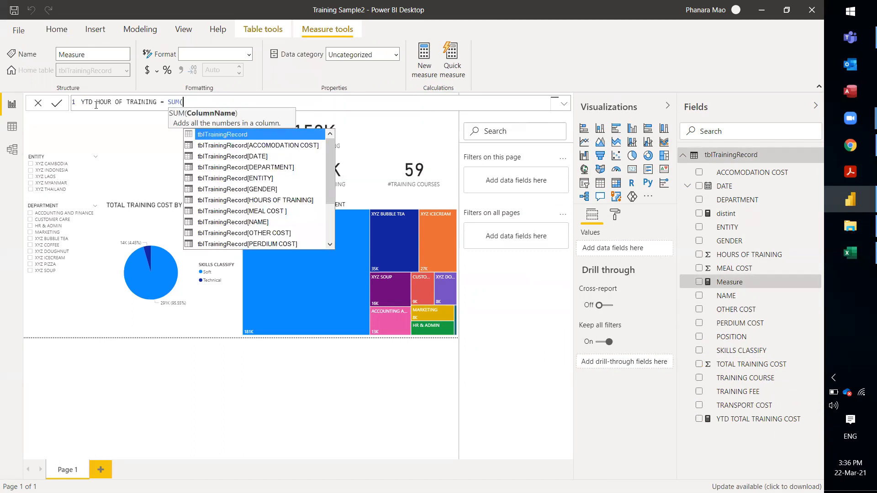
Complete the measure's SUM formula with the column tblTrainingRecord[HOURS OF TRAINING] and commit it.
key(Down)
key(Down)
key(Down)
key(Down)
key(Down)
key(Down)
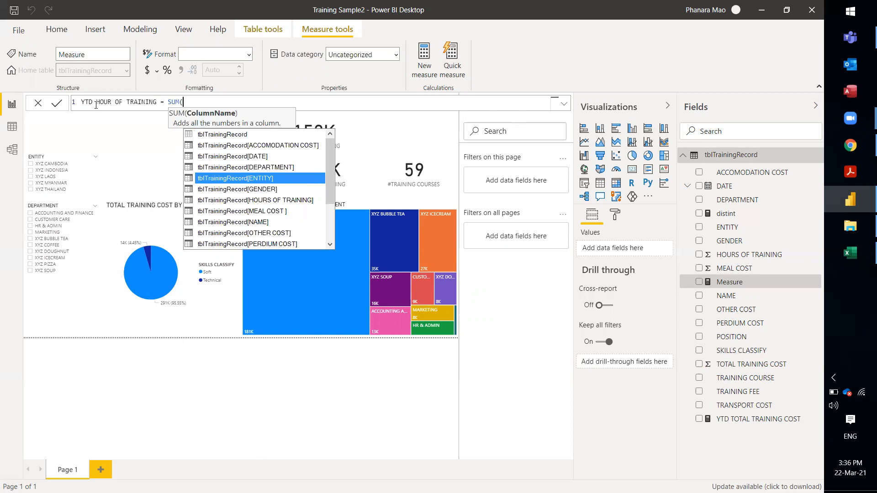
key(Down)
key(Up)
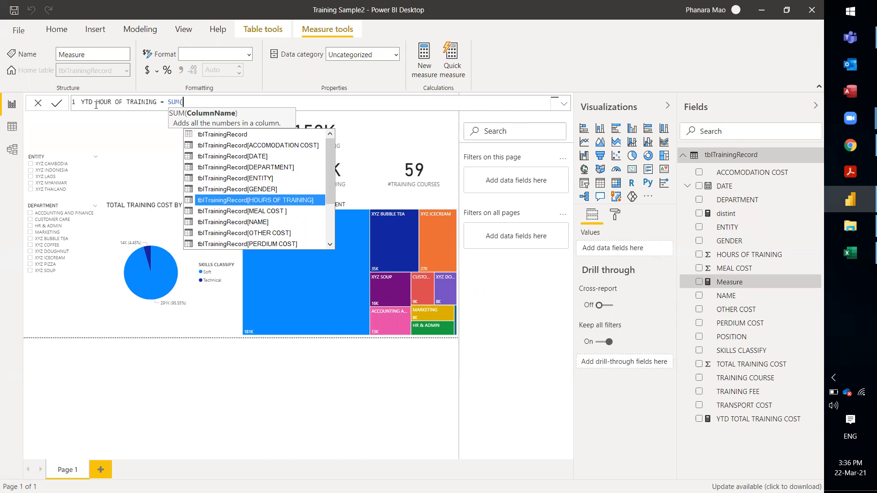
key(Up)
key(Up)
key(Up)
key(Up)
key(Up)
key(Down)
key(Up)
key(Down)
key(Up)
key(Down)
key(Up)
key(Down)
key(Down)
key(Down)
key(Down)
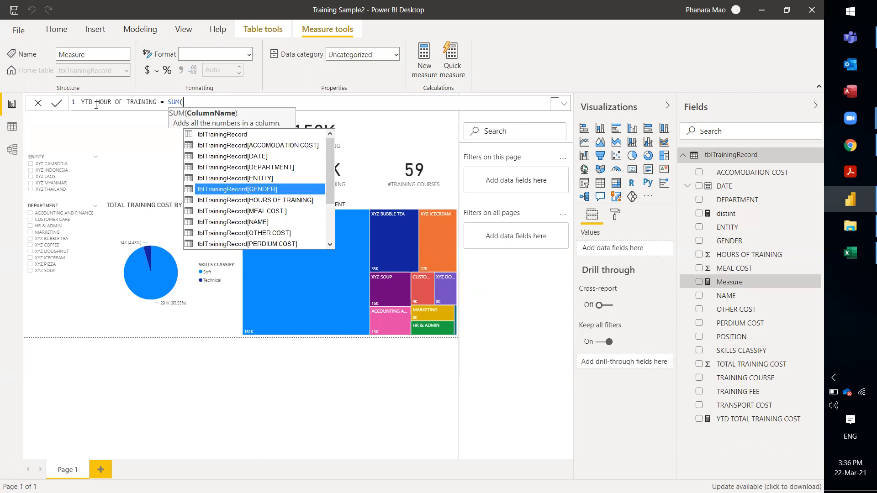
key(Down)
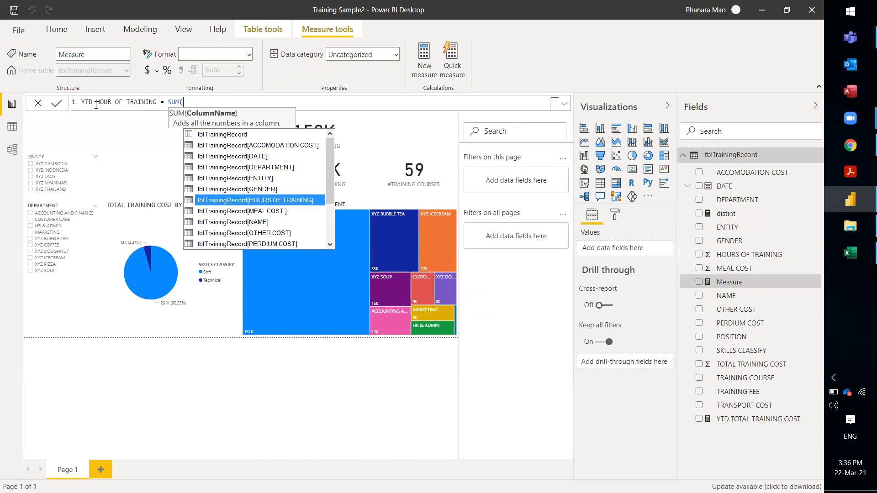
key(Tab)
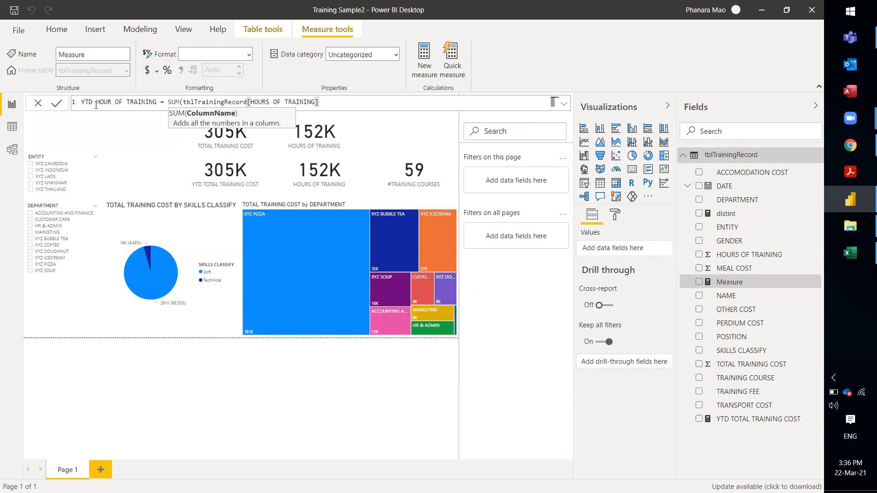
text())
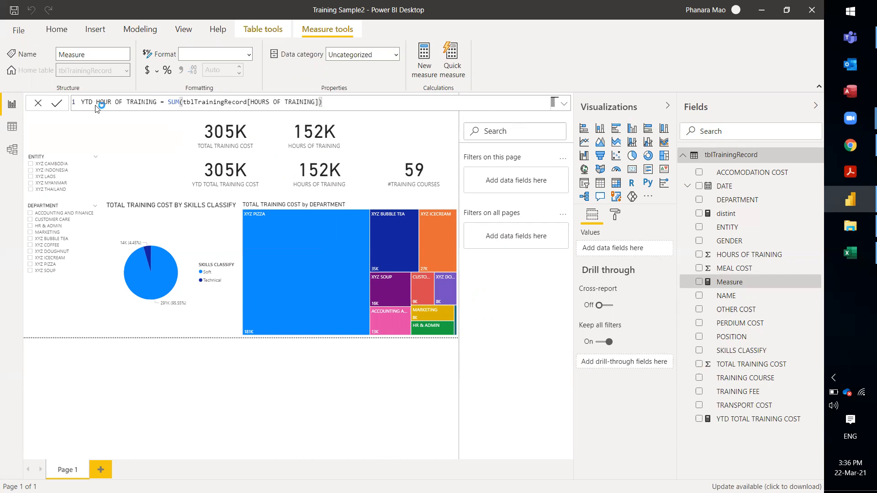
key(Return)
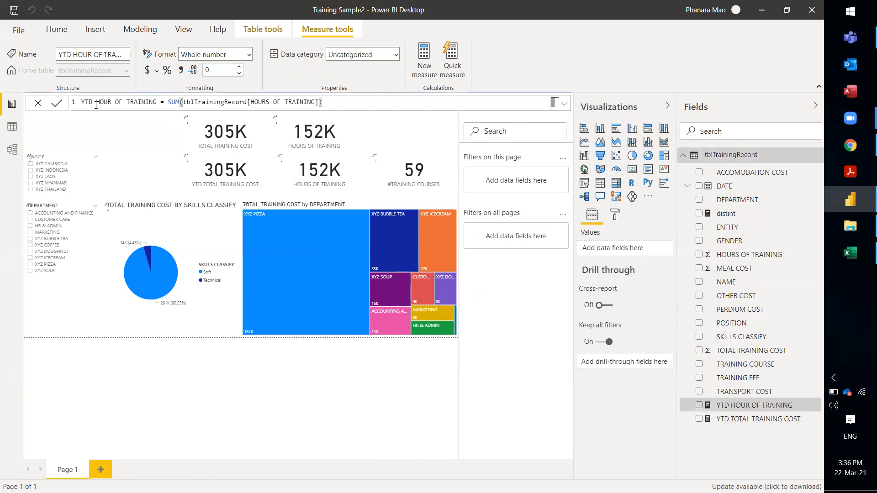
Replace the field of the lower HOURS OF TRAINING card with the YTD HOUR OF TRAINING measure.
click(377, 382)
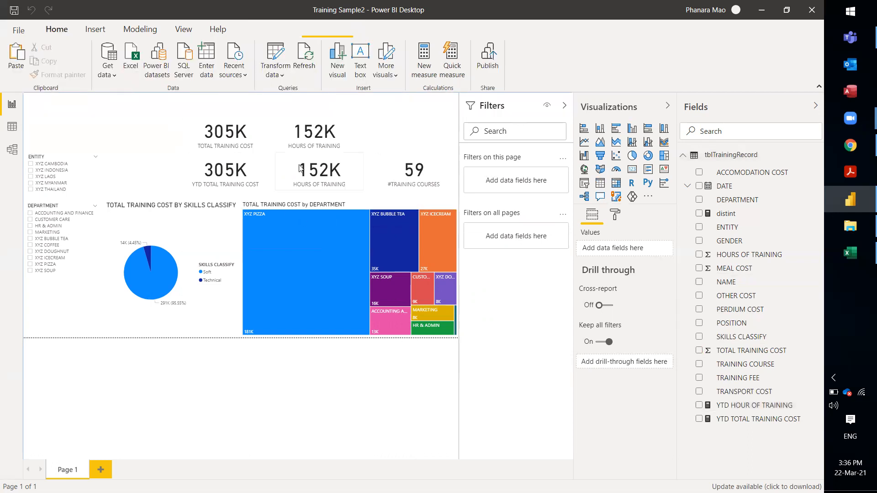
click(302, 171)
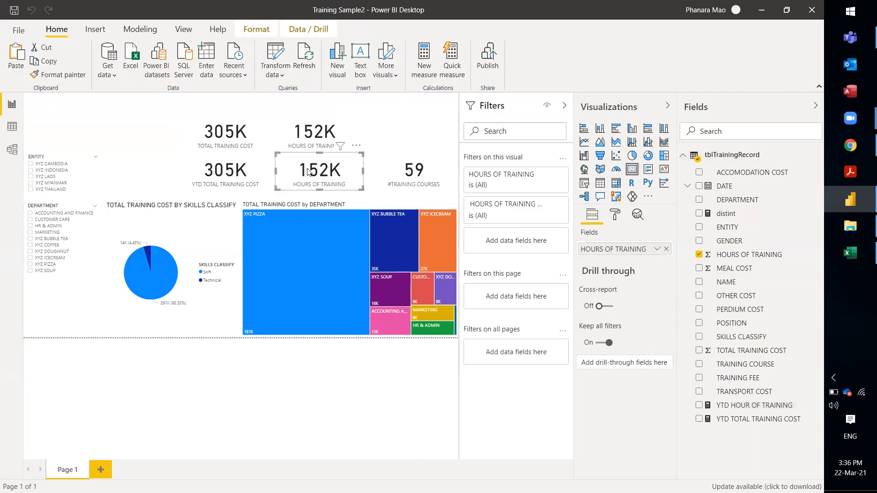
click(667, 249)
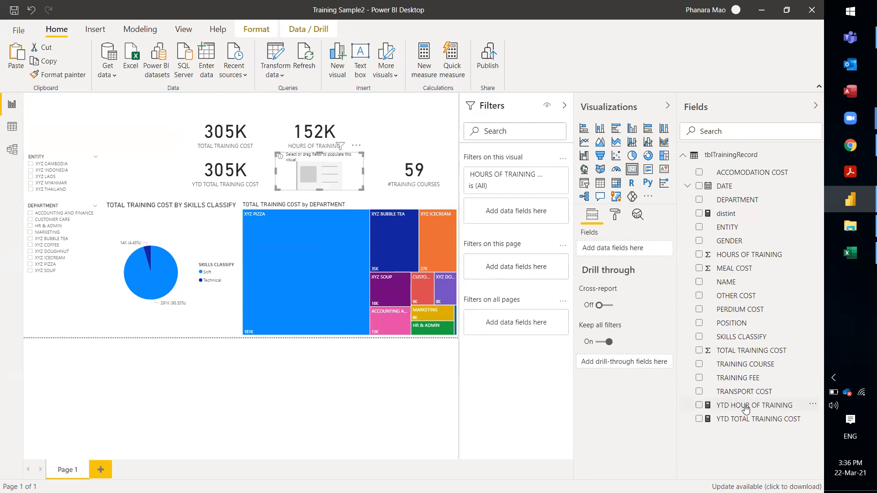
click(700, 407)
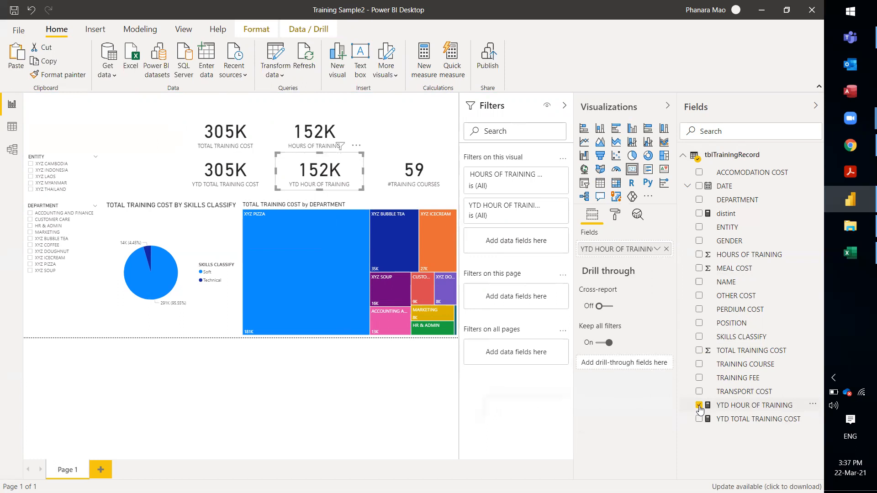
click(393, 410)
Add another new measure to tblTrainingRecord and name it YTD #TRAINING COURSES.
click(412, 180)
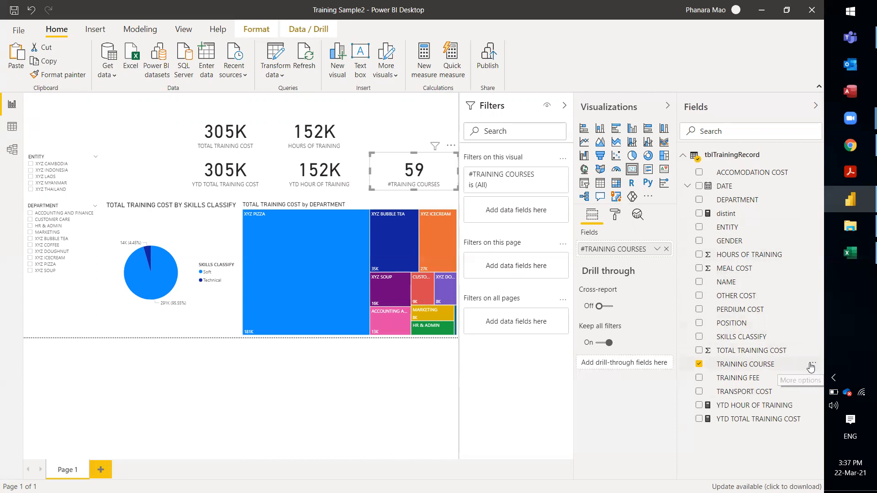
click(812, 366)
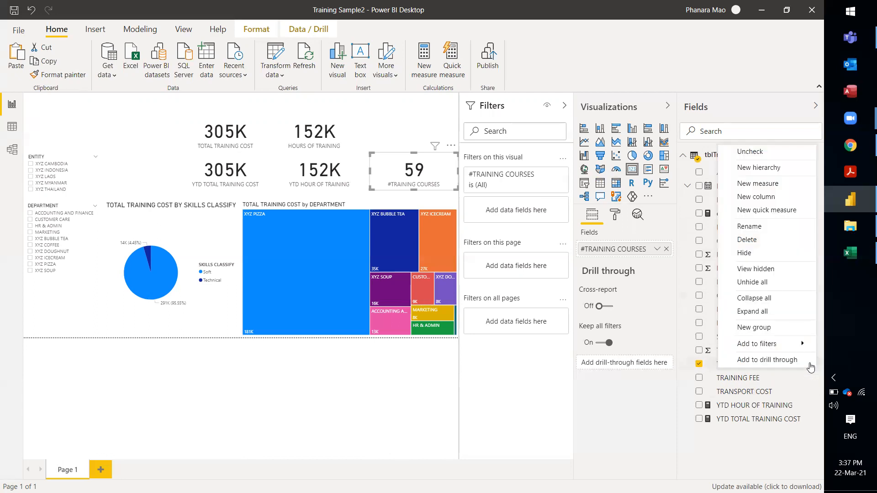
click(753, 187)
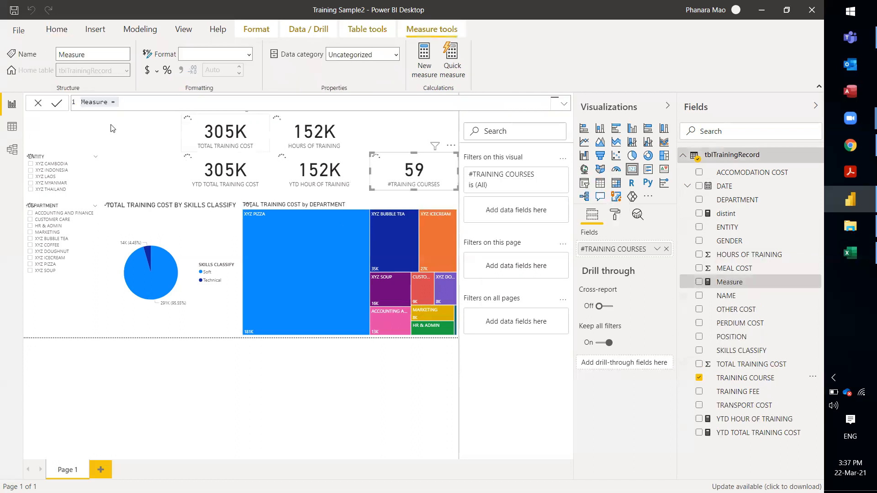
double_click(99, 101)
text(ytd)
key(BackSpace)
key(BackSpace)
key(BackSpace)
text(YTD)
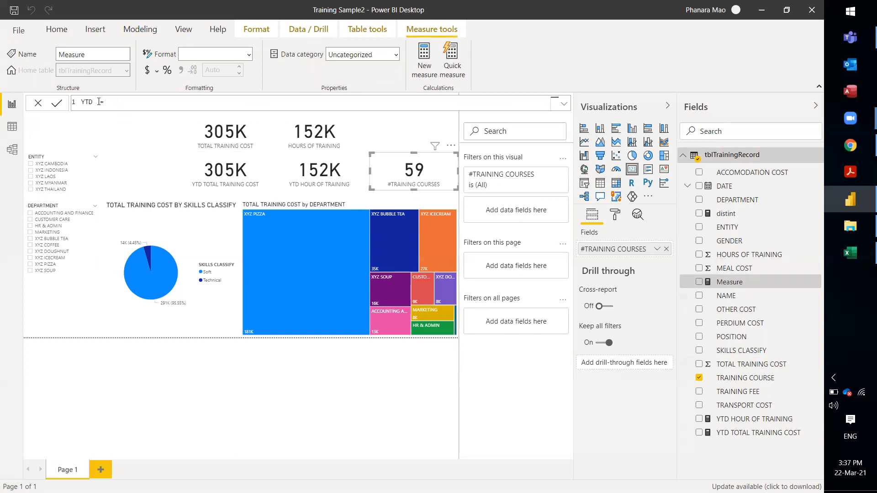
text( #TRAINING COURSES)
Define the YTD #TRAINING COURSES measure as DISTINCTCOUNT(tblTrainingRecord[TRAINING COURSE]) and commit it.
key(End)
text(DI)
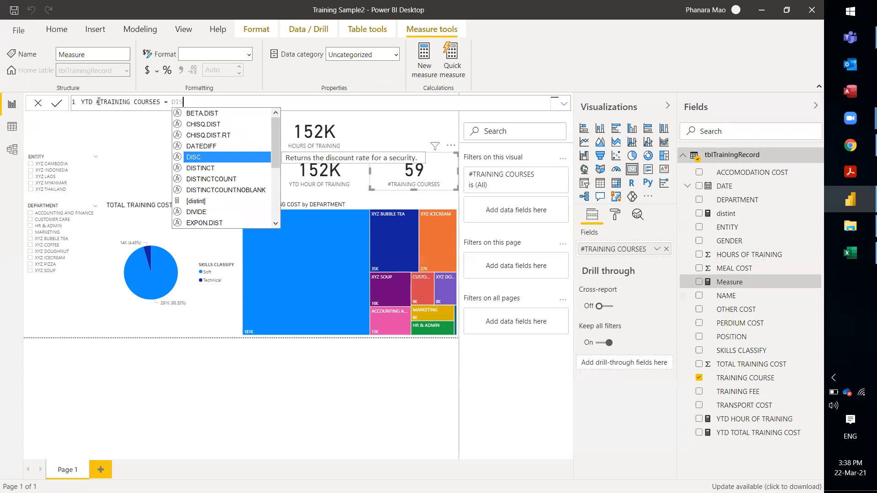
text(S)
key(Down)
key(Down)
key(Tab)
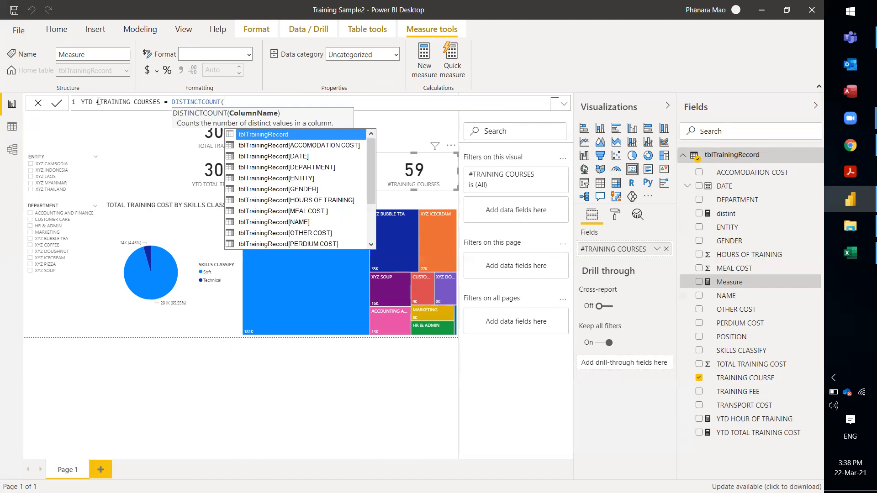
key(Down)
key(Down)
key(Down)
key(Down)
key(Down)
key(Down)
key(Down)
key(Down)
key(Down)
key(Down)
key(Down)
key(Down)
key(Down)
key(Down)
key(Down)
key(Down)
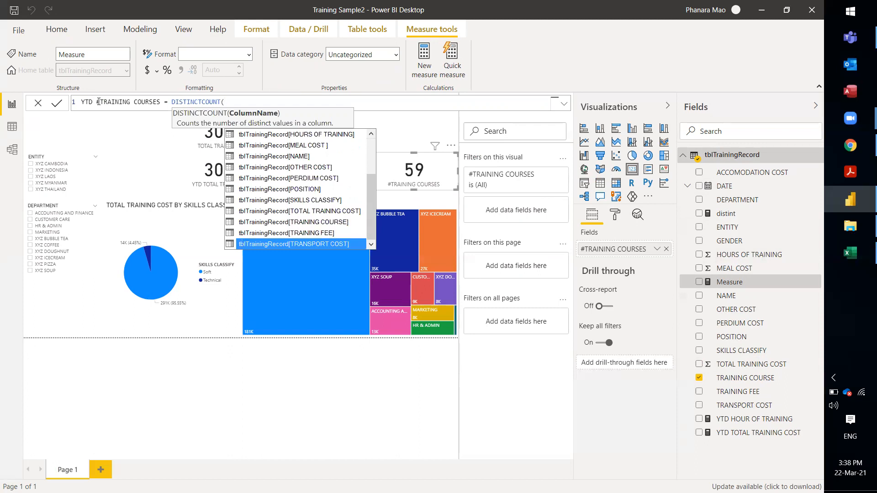
key(Up)
key(Up)
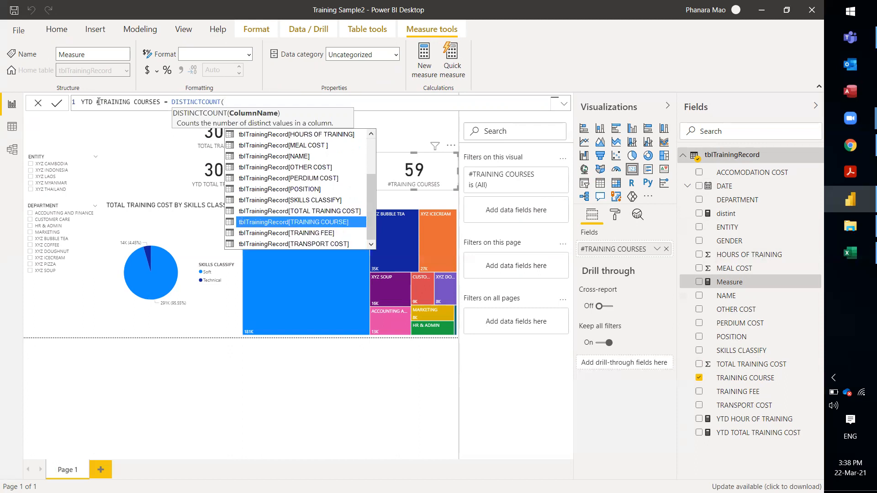
key(Tab)
text())
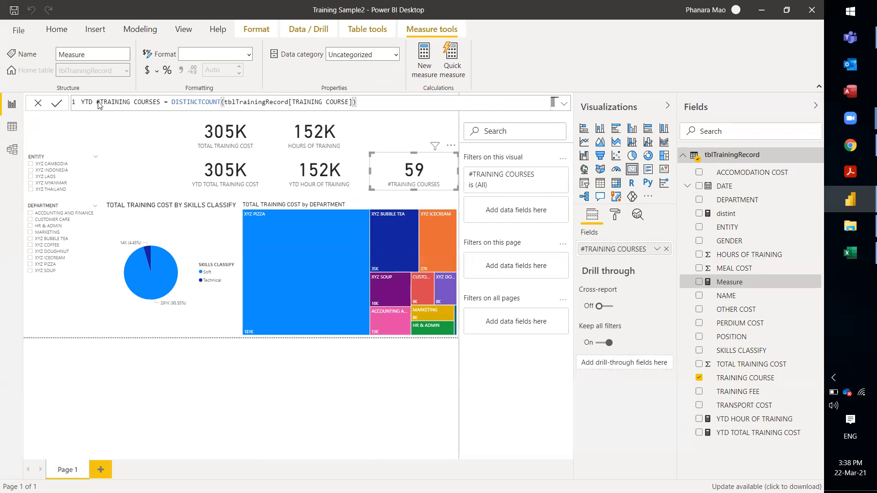
key(Return)
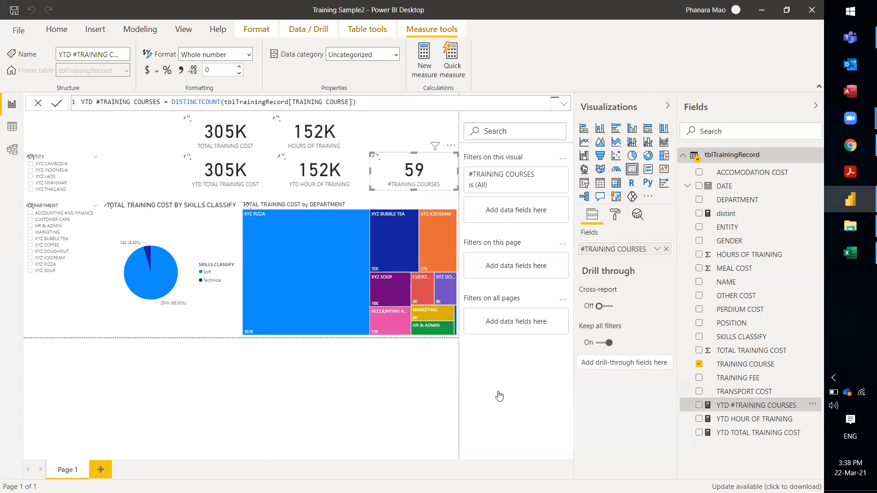
Duplicate the #TRAINING COURSES card and place the copy directly above the original, beside the upper HOURS OF TRAINING card.
click(428, 190)
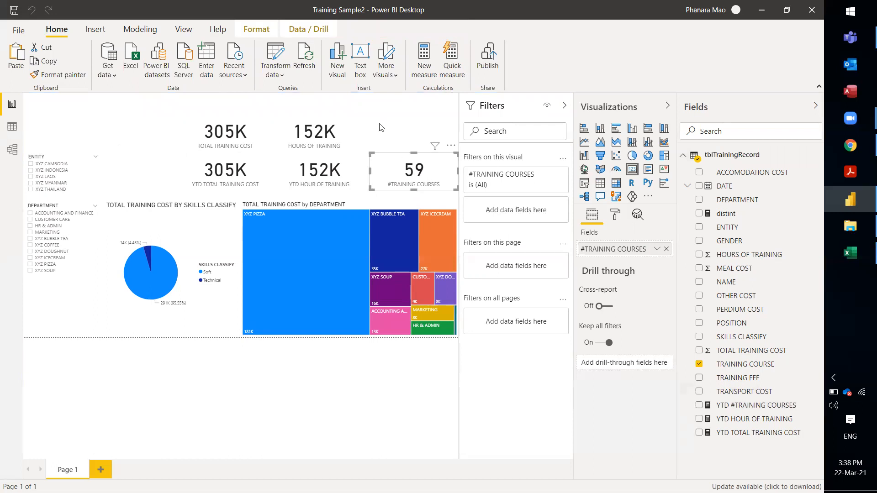
click(380, 128)
click(419, 171)
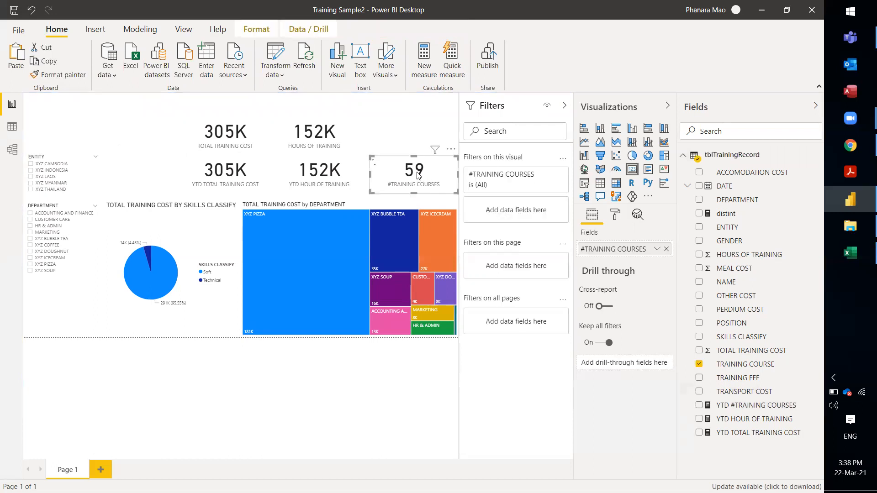
drag(390, 168, 391, 143)
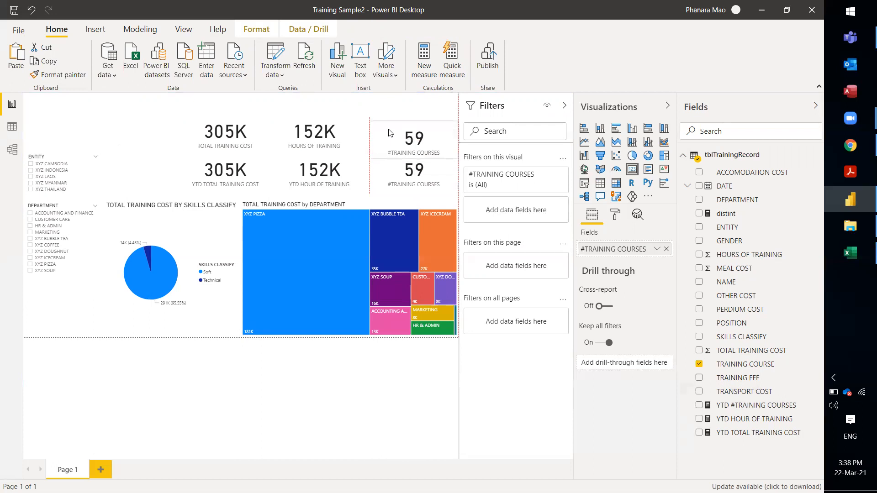
Replace the field of the lower #TRAINING COURSES card with the YTD #TRAINING COURSES measure.
click(396, 174)
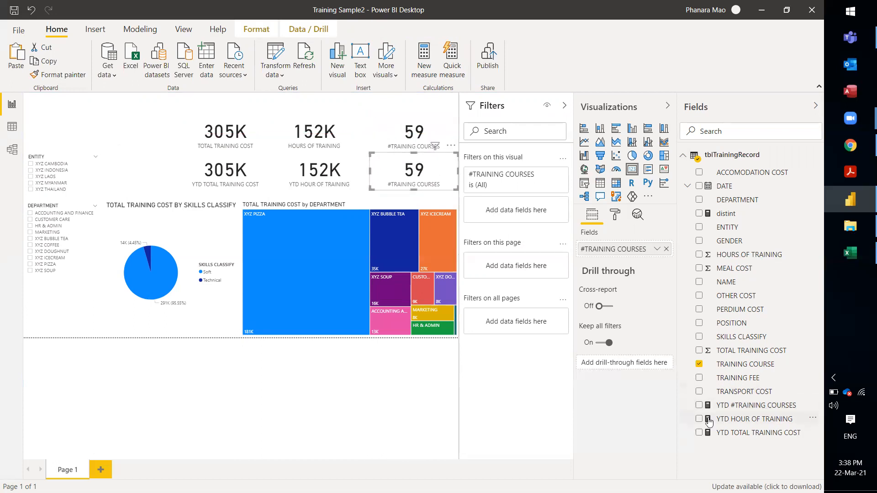
click(667, 249)
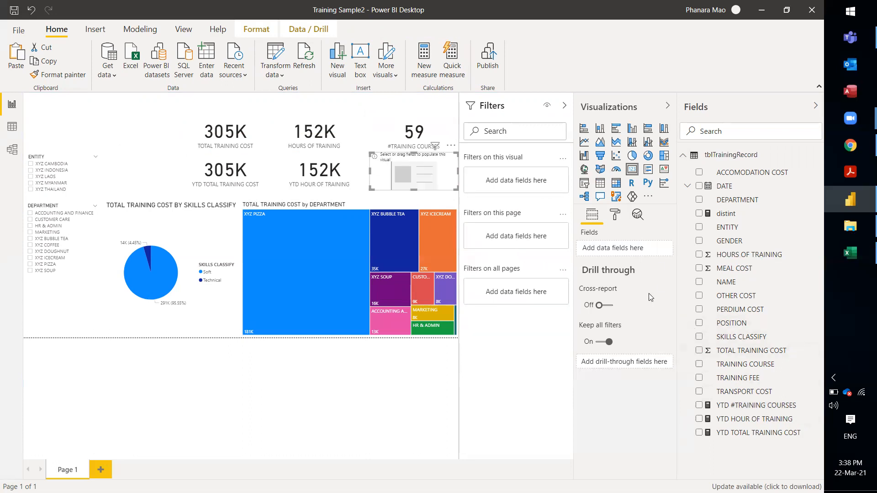
click(700, 406)
click(700, 406)
click(700, 406)
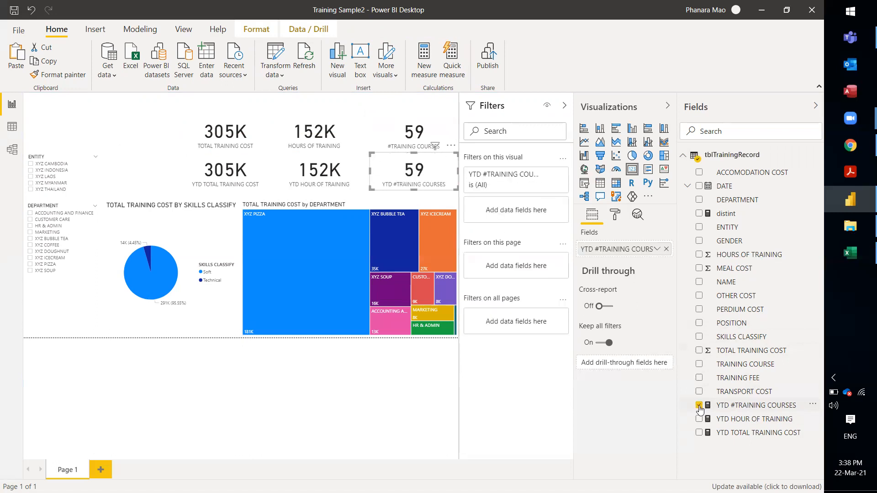
click(429, 403)
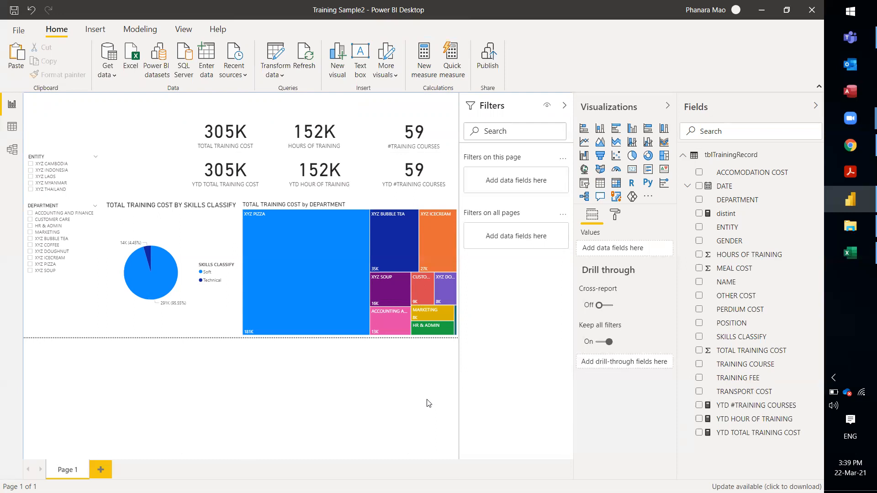
Replace the values field of the skills classification pie chart with the YTD TOTAL TRAINING COST measure.
click(178, 219)
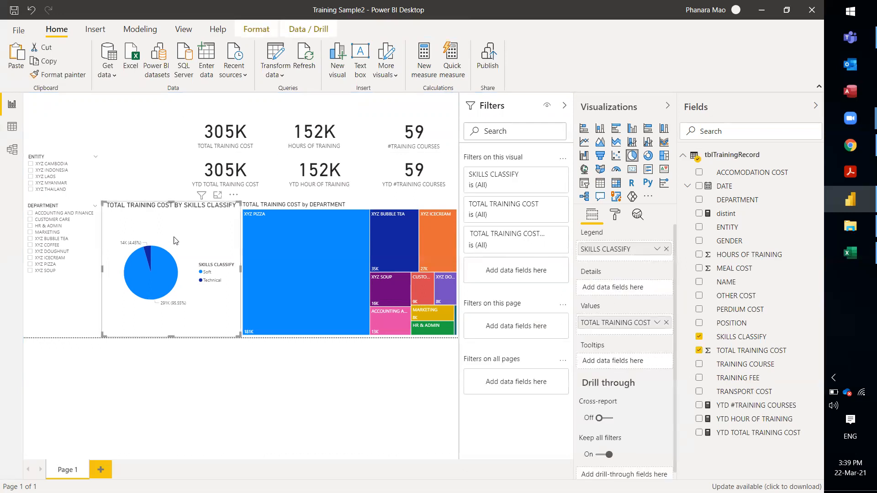
click(666, 322)
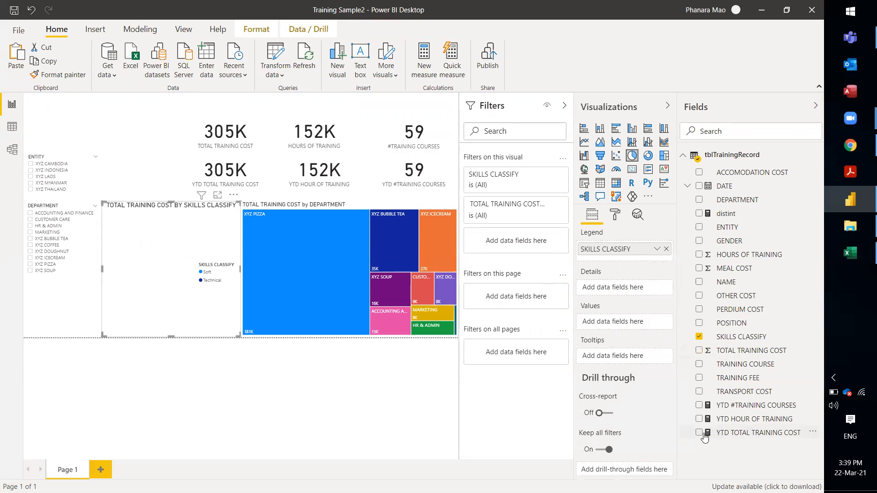
click(700, 433)
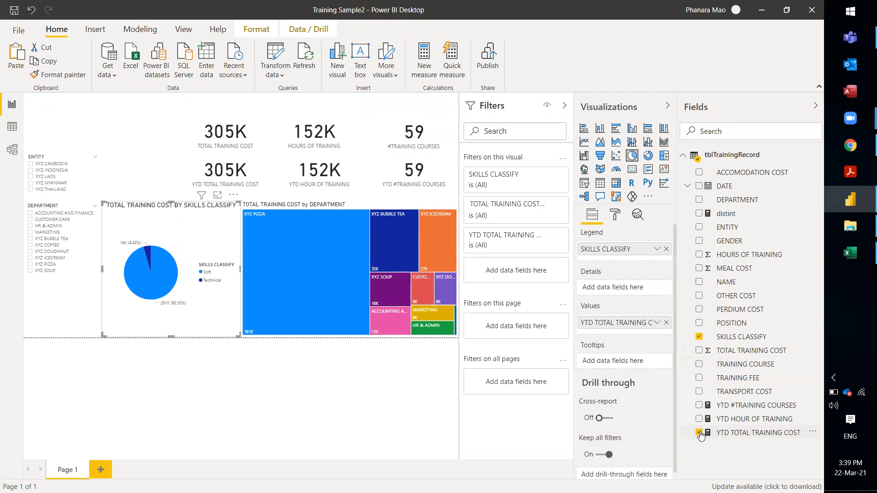
Replace the values field of the department treemap with the YTD TOTAL TRAINING COST measure.
click(291, 328)
click(291, 328)
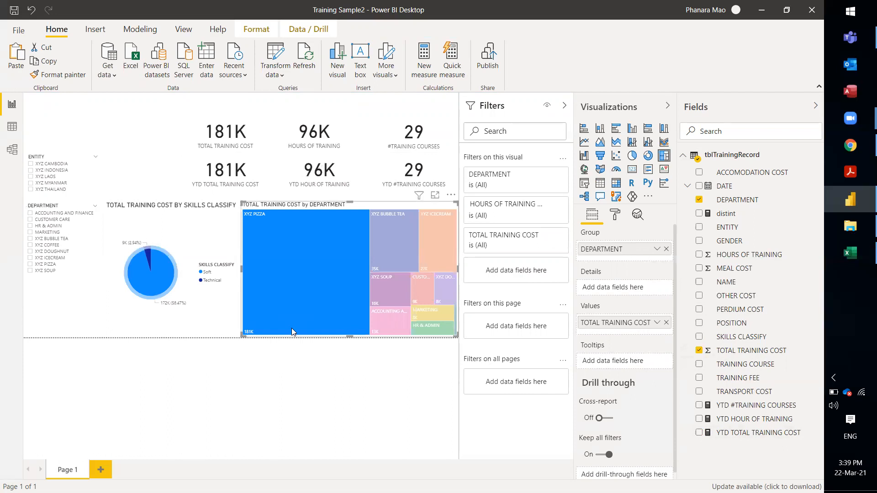
click(291, 328)
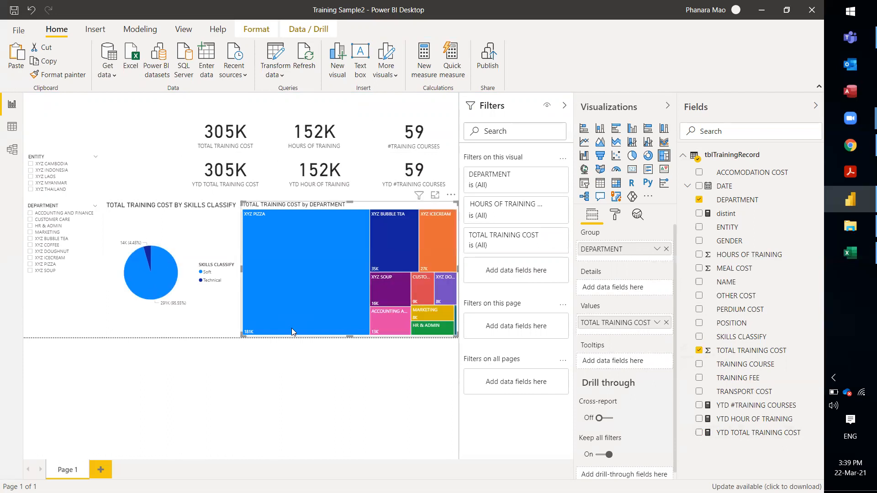
click(666, 323)
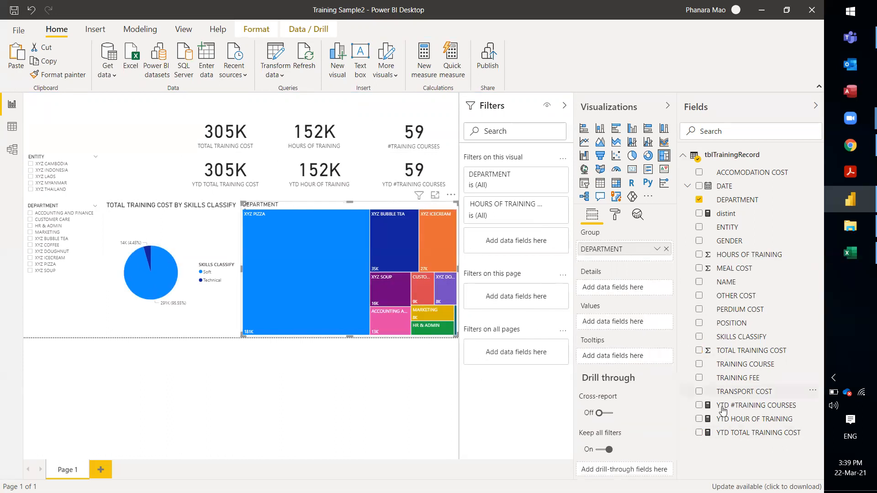
click(699, 434)
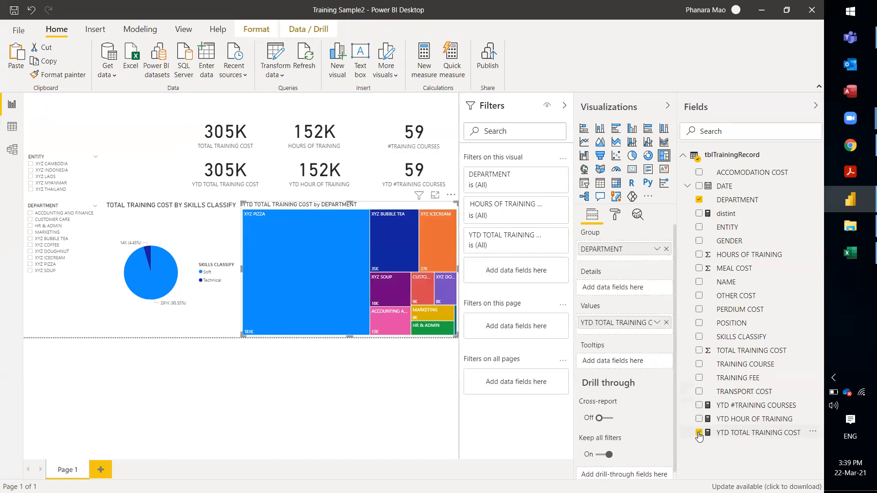
click(302, 386)
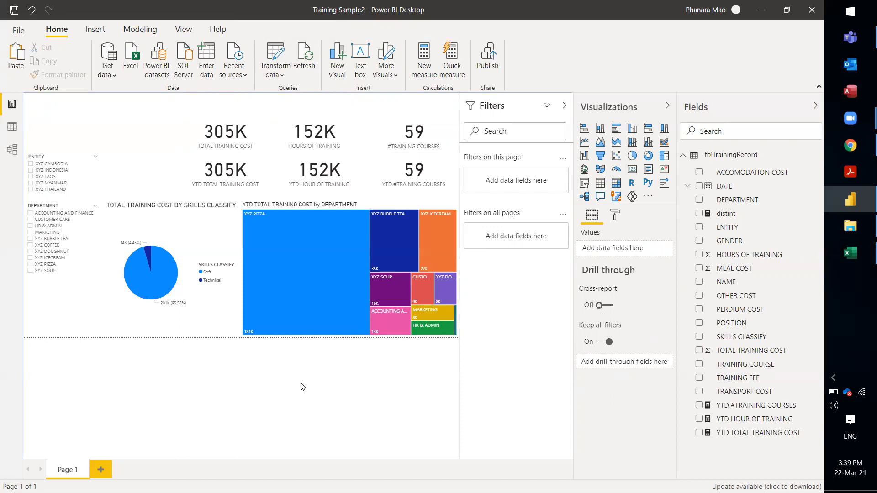
Review the formulas of the YTD #TRAINING COURSES and YTD TOTAL TRAINING COST measures and compare the upper and lower cards' fields.
click(401, 171)
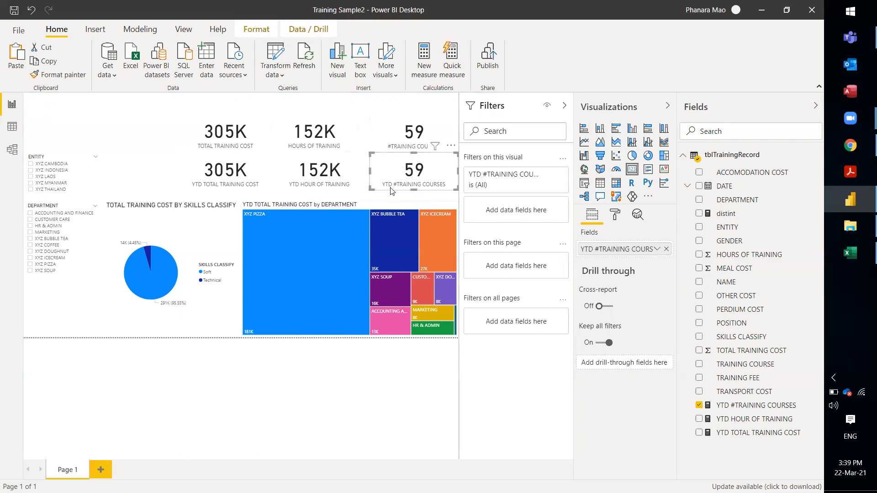
click(322, 172)
click(404, 172)
click(728, 407)
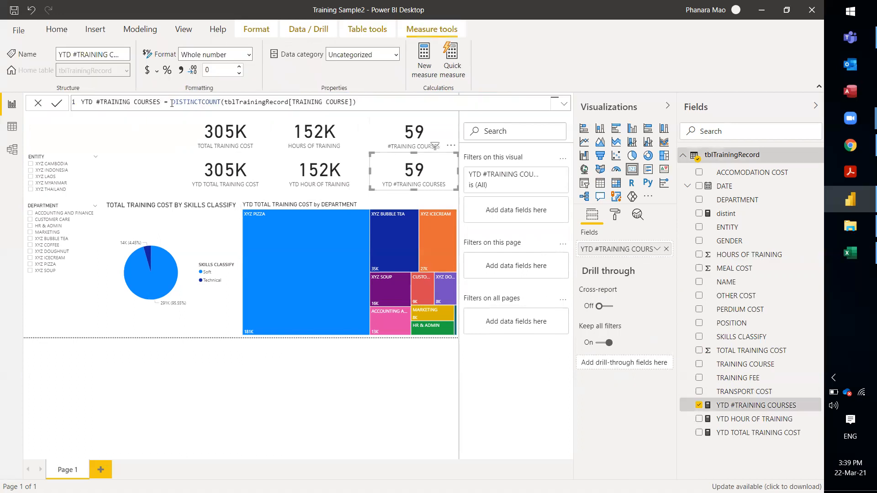
click(756, 433)
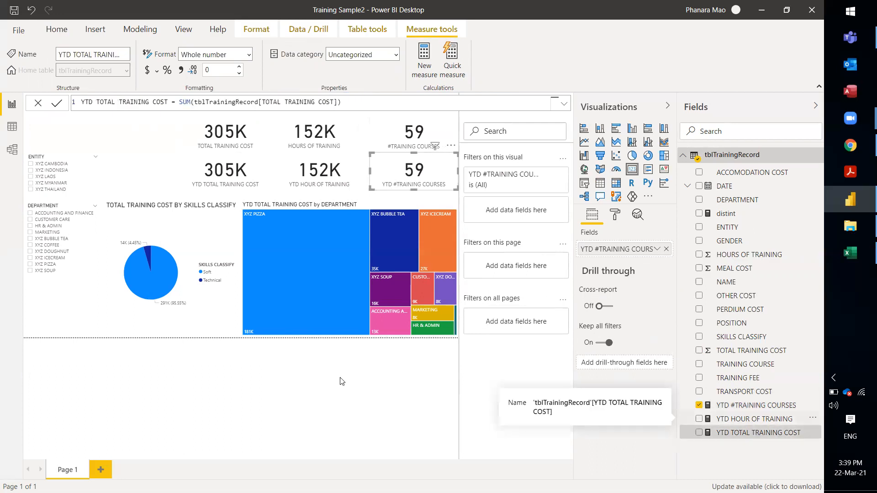
click(236, 175)
click(235, 175)
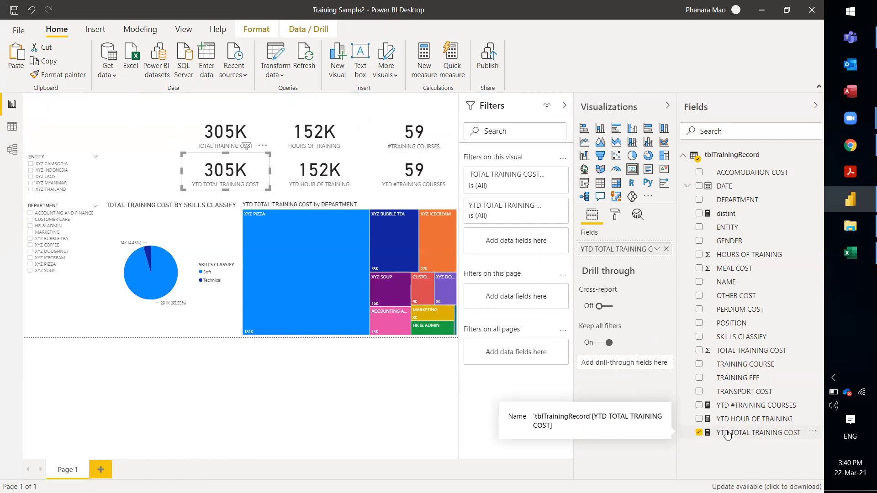
click(219, 133)
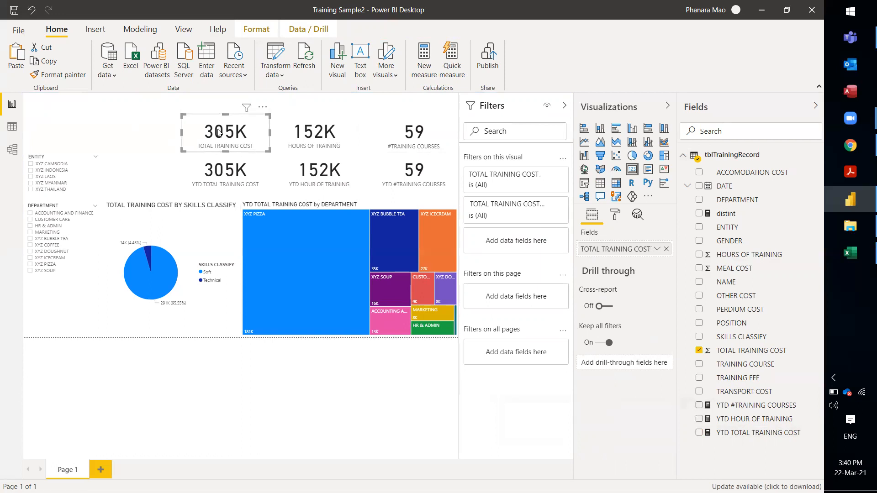
click(204, 185)
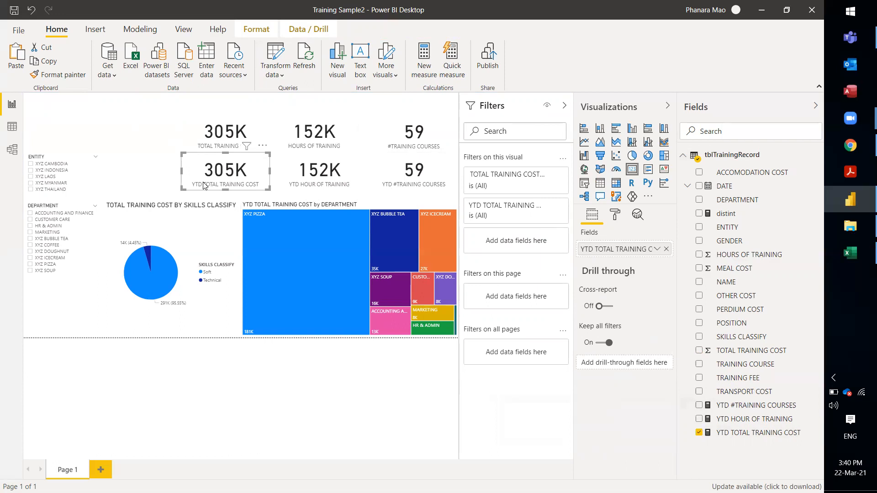
click(219, 131)
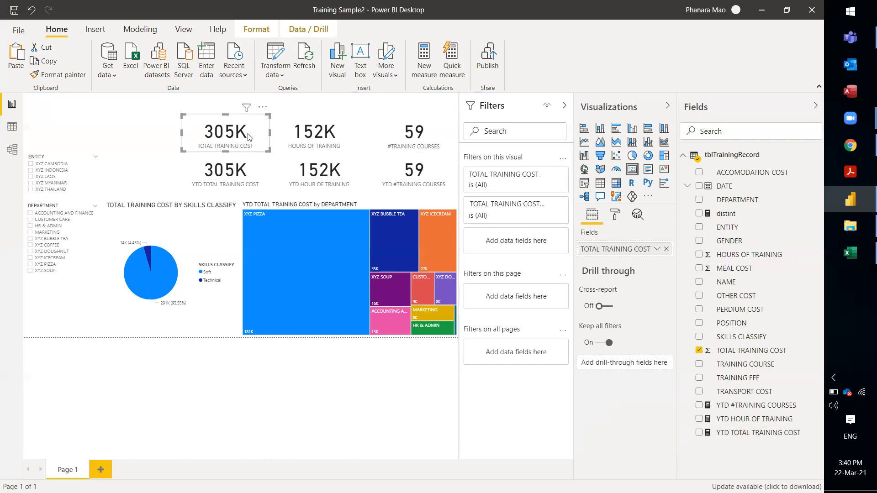
click(242, 171)
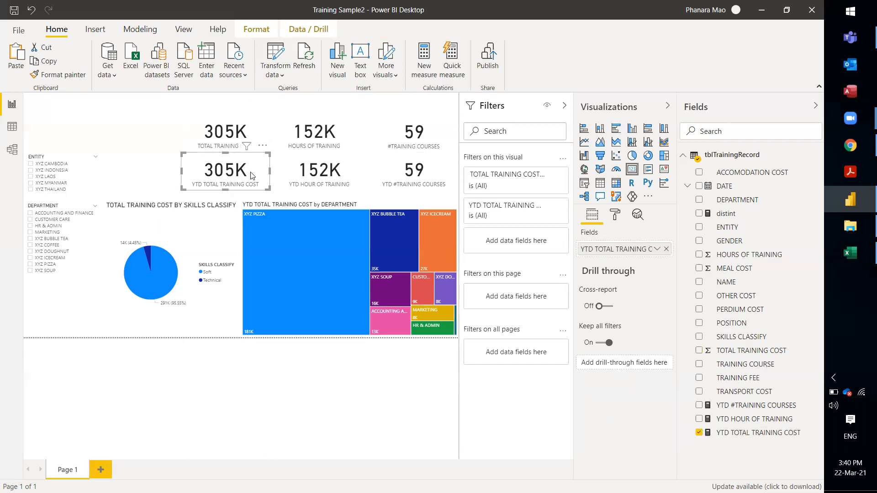
In the YTD TOTAL TRAINING COST measure, wrap the SUM in an IF that tests whether it equals 0 and returns 0 if true.
click(722, 434)
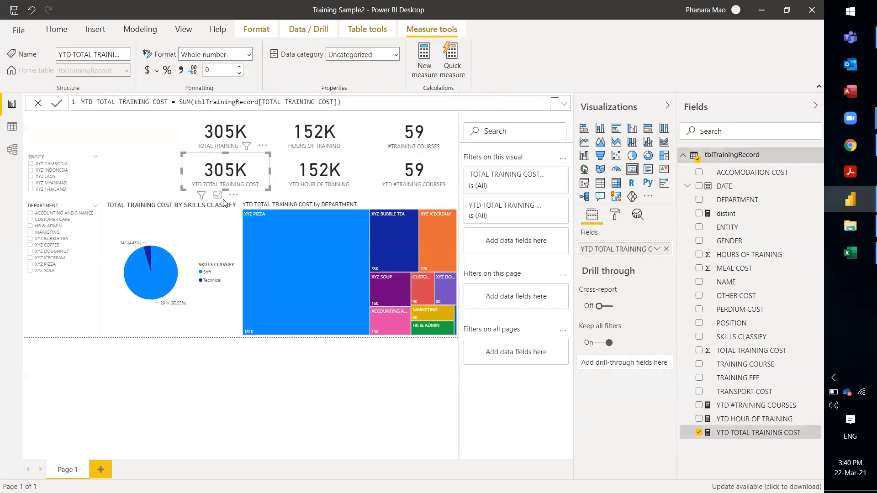
click(175, 102)
text(F)
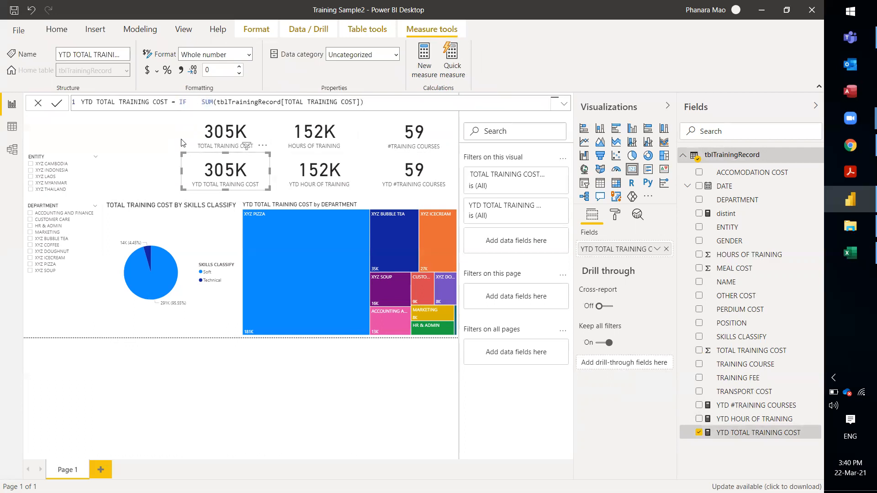
key(BackSpace)
key(BackSpace)
key(BackSpace)
key(BackSpace)
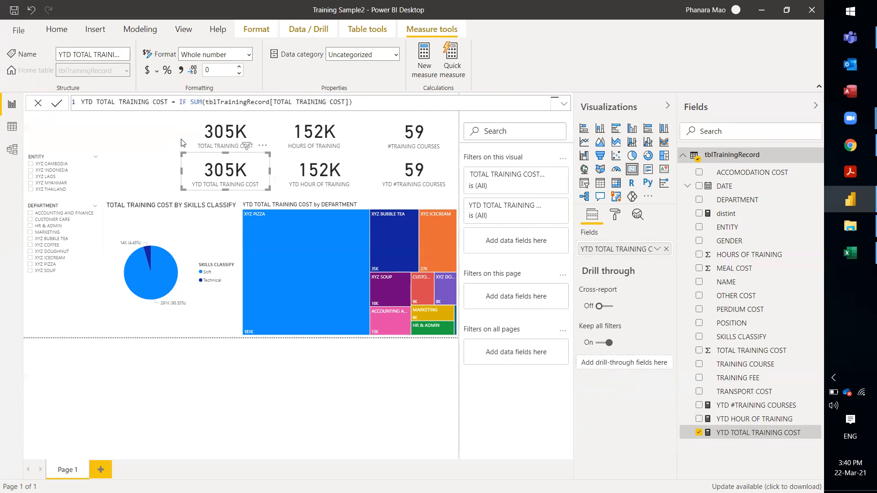
text(()
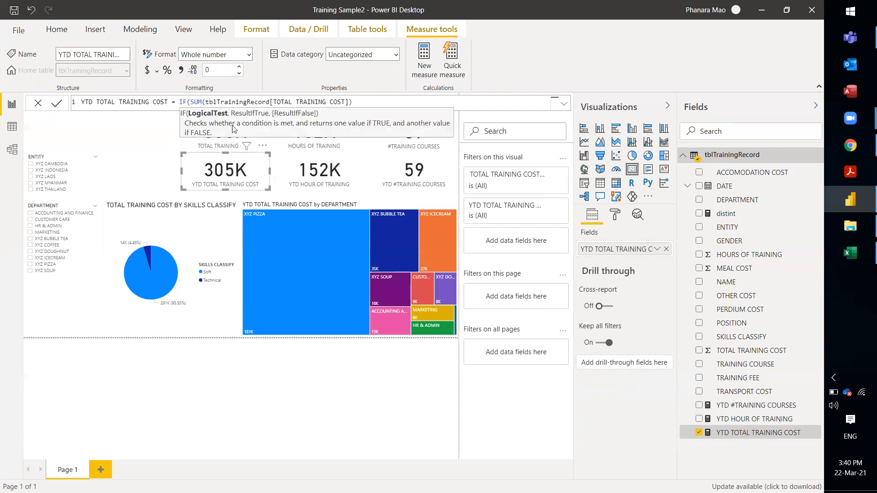
click(355, 100)
text(>0,0,)
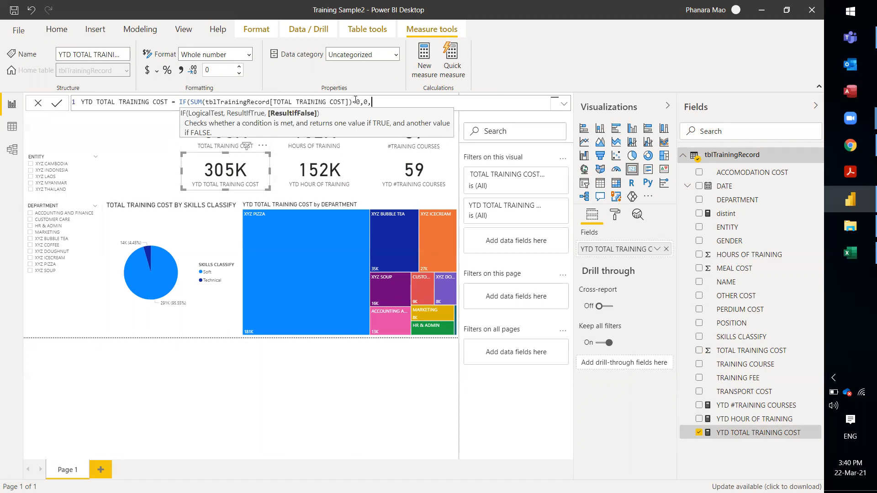
Complete the IF with SUM(tblTrainingRecord[TOTAL TRAINING COST]) as its false result and commit the measure.
drag(352, 101, 183, 106)
key(ctrl+c)
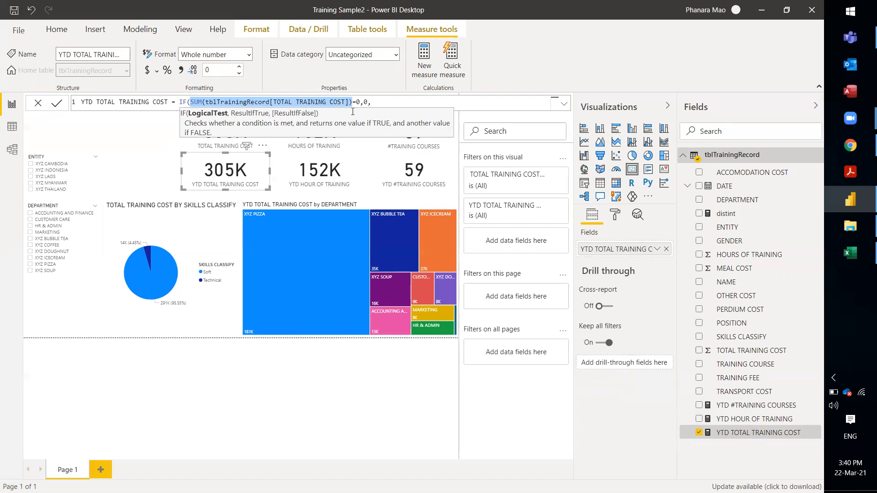
click(409, 103)
key(ctrl+v)
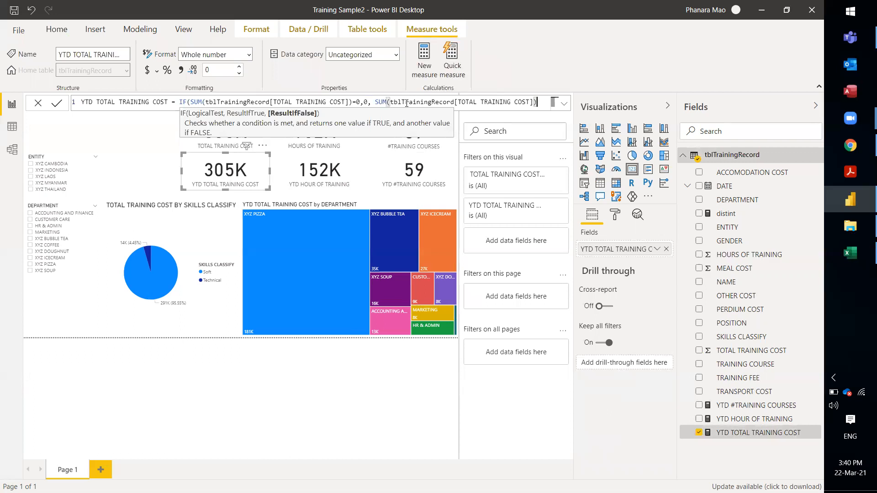
text())
key(Return)
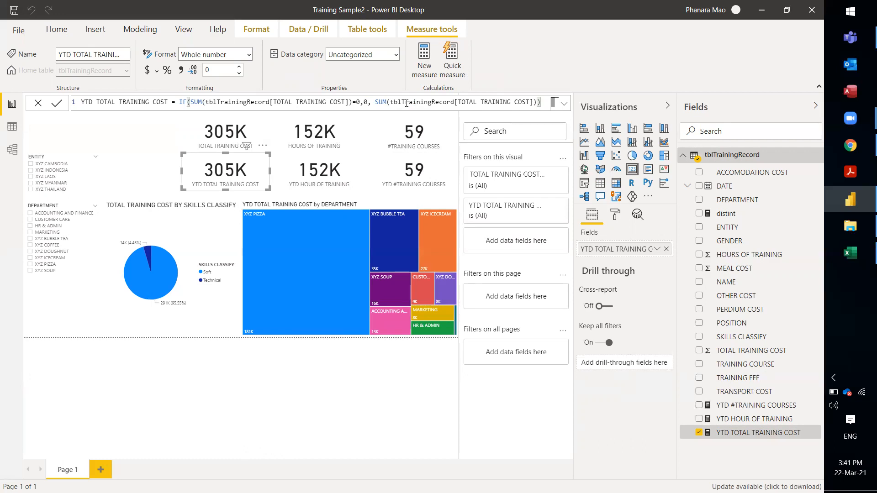
click(275, 381)
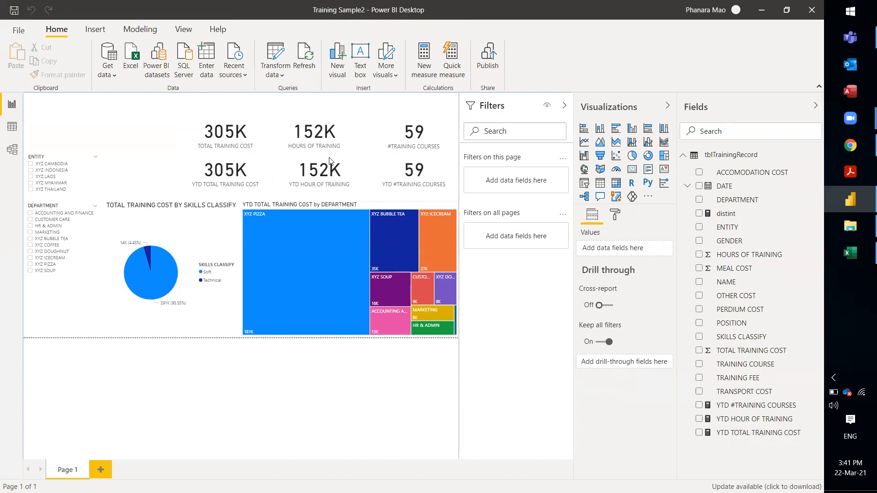
Delete the upper #TRAINING COURSES and HOURS OF TRAINING cards.
click(381, 146)
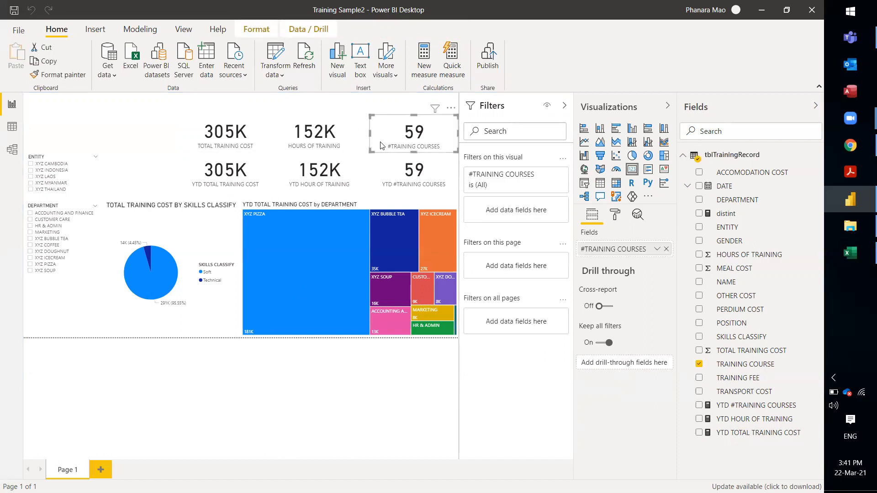
click(336, 140)
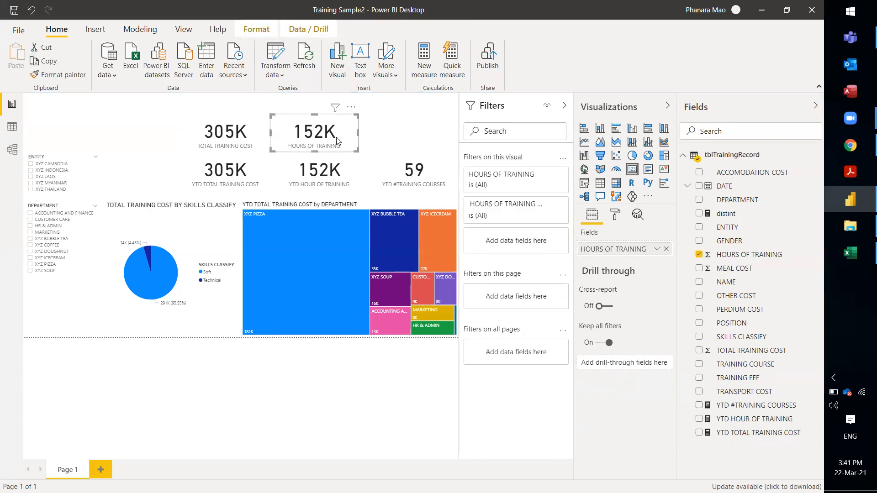
click(230, 134)
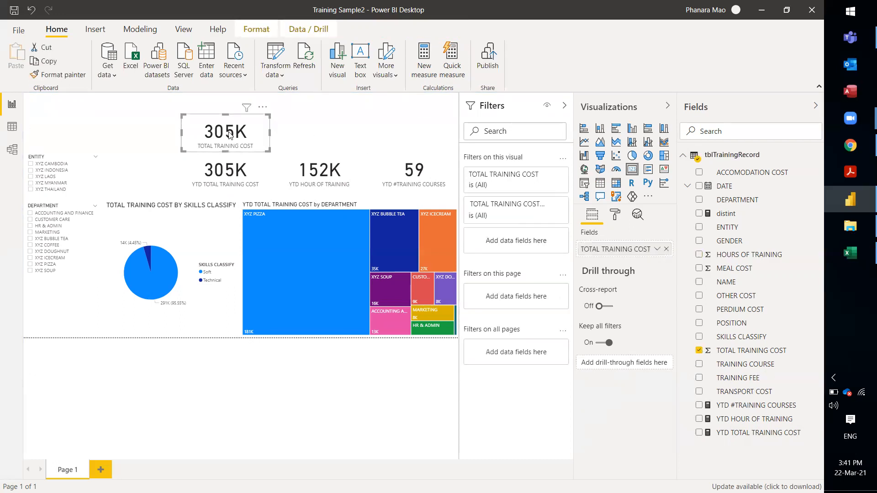
key(Delete)
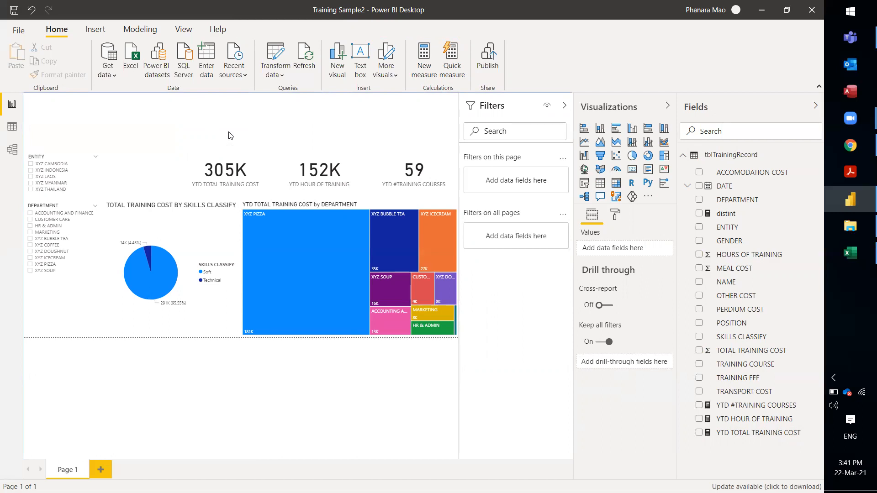
key(ctrl+z)
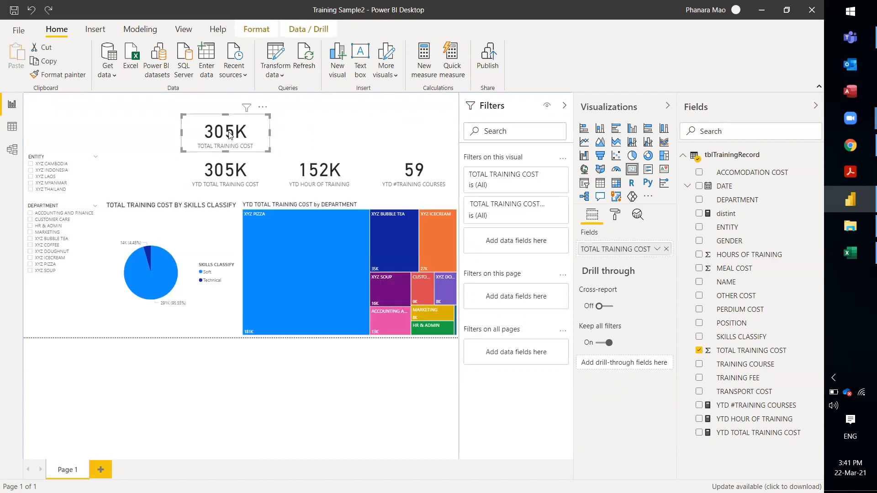
click(315, 132)
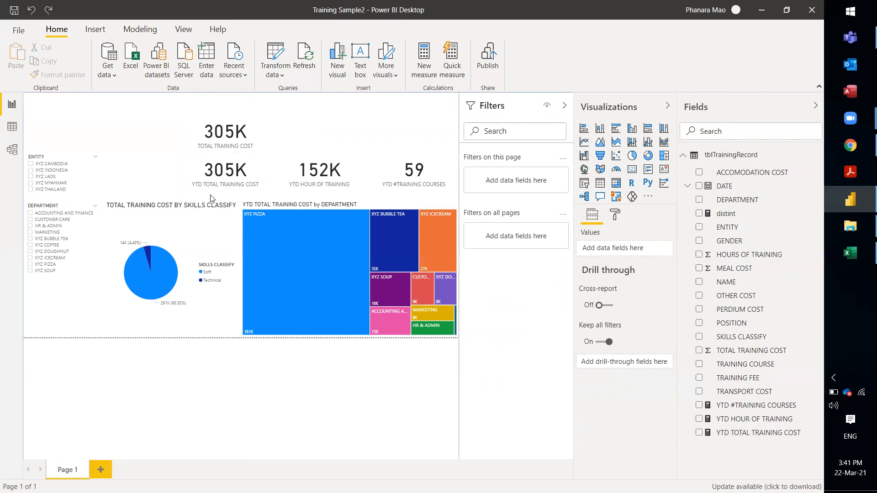
Filter the report by single entities, including XYZ MYANMAR and XYZ THAILAND, to compare the cards, and clear the entity filter.
click(44, 178)
click(43, 184)
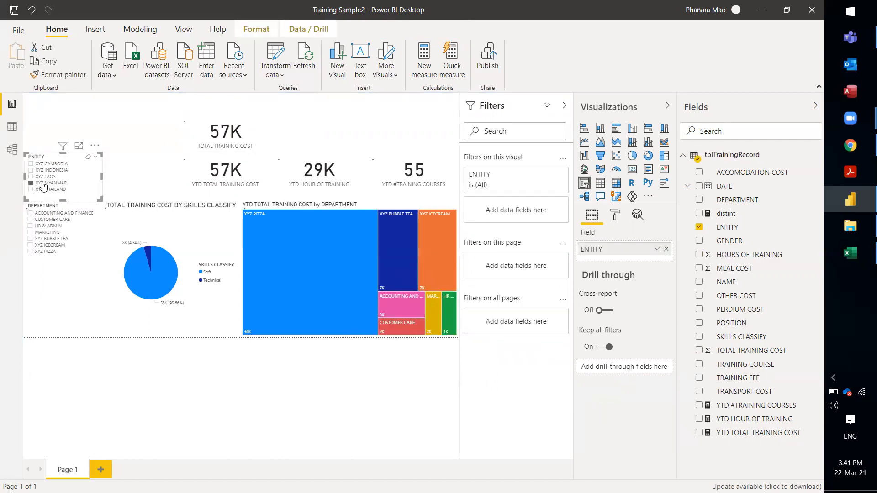
click(46, 189)
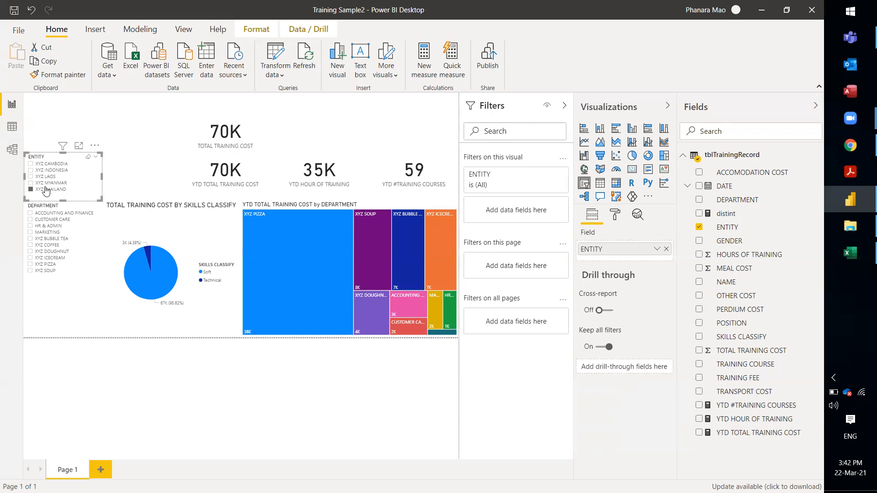
click(46, 184)
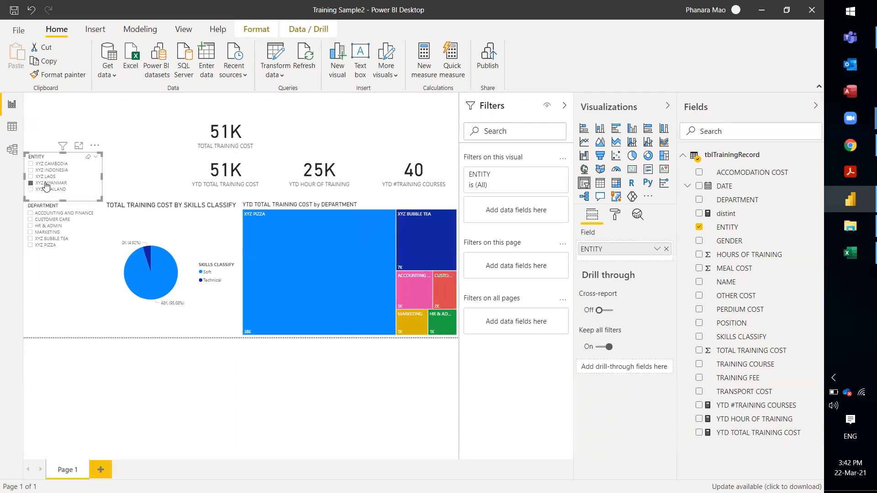
click(46, 183)
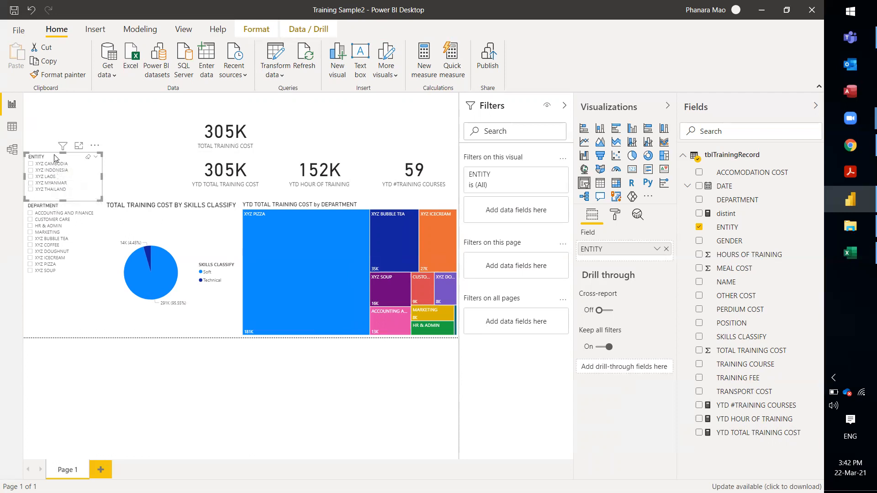
In the ENTITY slicer's selection controls, turn off Multi-select with CTRL and toggle the Show "Select all" option.
click(617, 218)
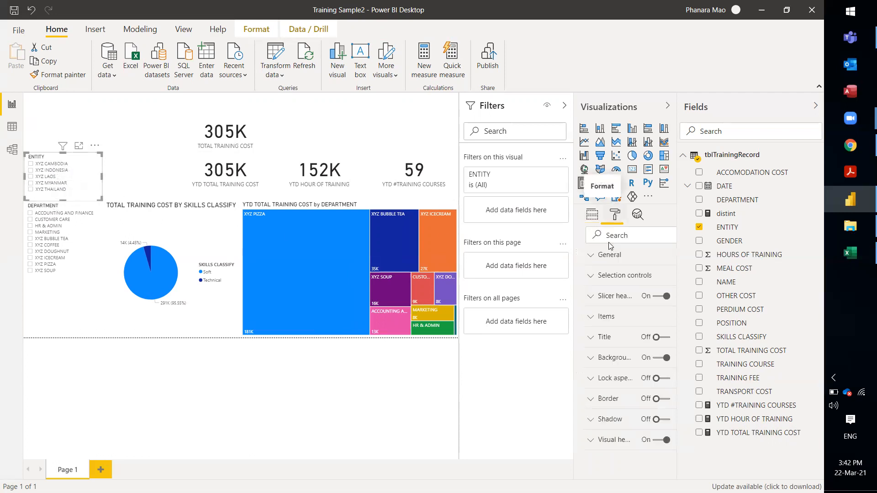
click(612, 279)
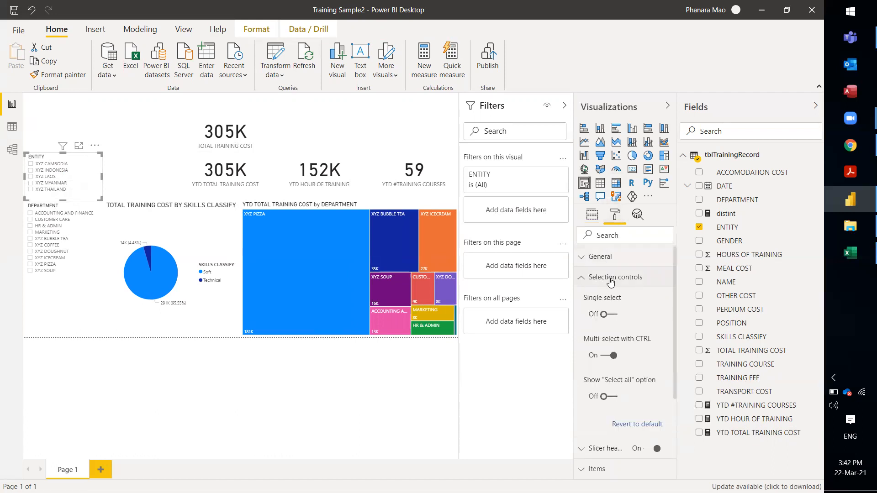
click(605, 357)
click(613, 400)
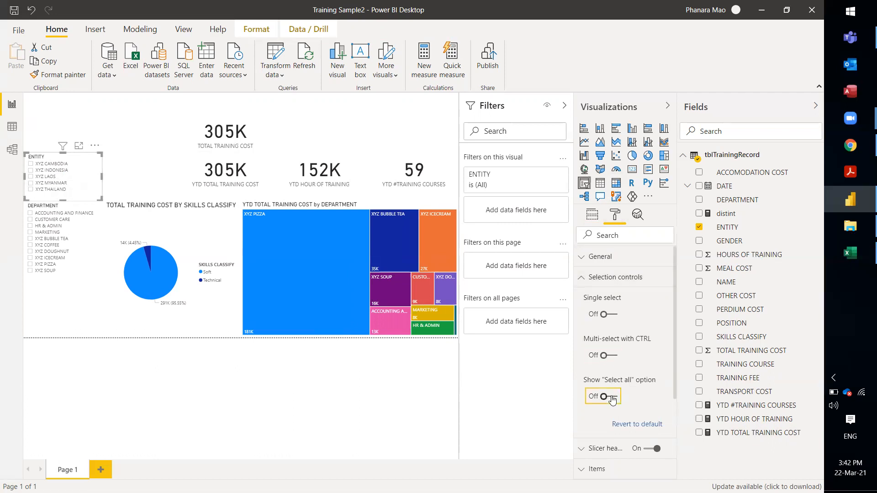
Turn on the Show "Select all" option for the ENTITY slicer and collapse its selection controls.
click(612, 398)
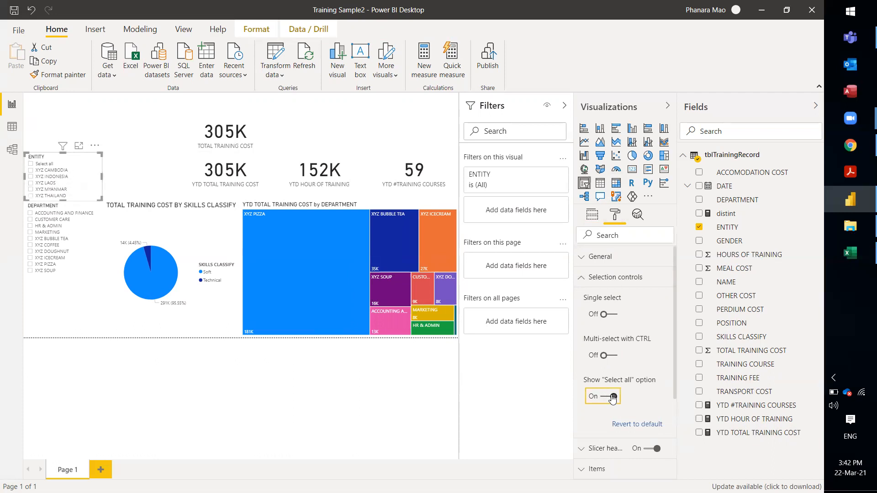
click(605, 280)
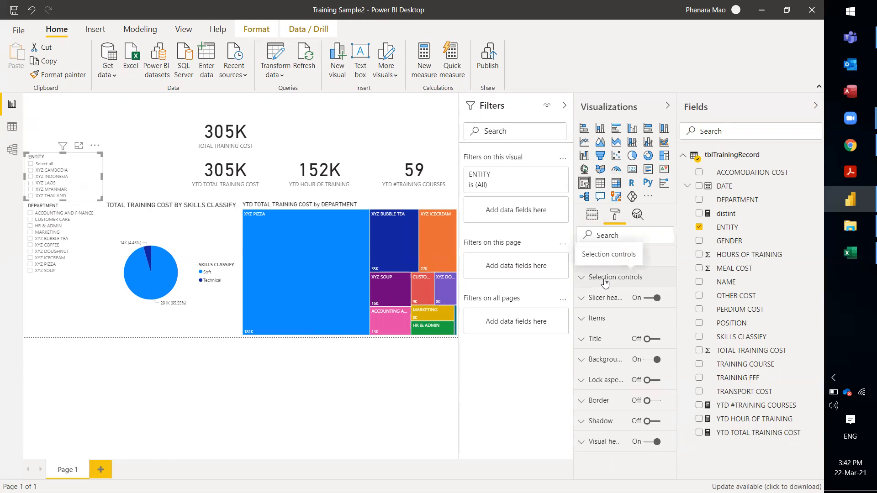
click(104, 383)
Test the ENTITY slicer with Select all and a cumulative selection of XYZ CAMBODIA, INDONESIA, LAOS and MYANMAR, and clear the filter.
click(43, 165)
click(43, 165)
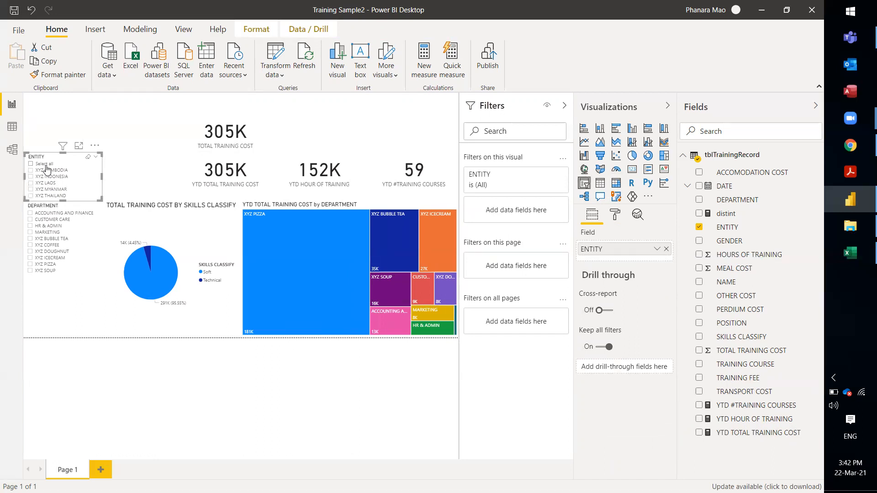
click(47, 171)
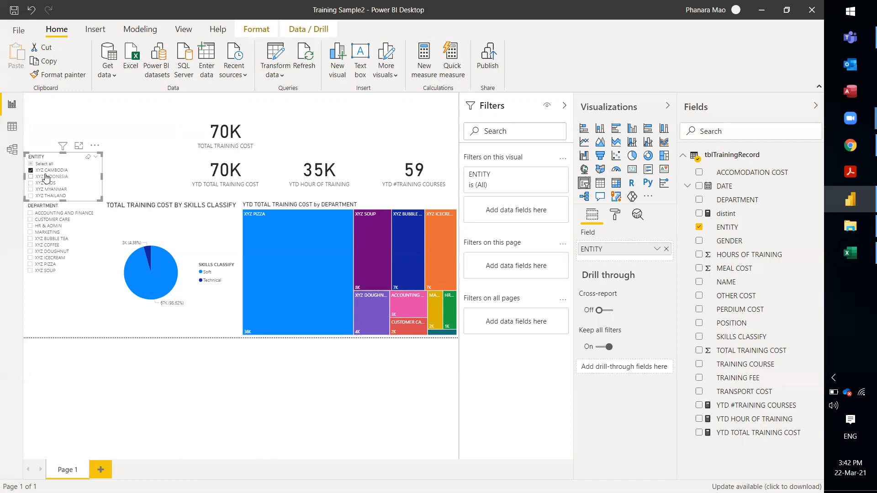
click(46, 178)
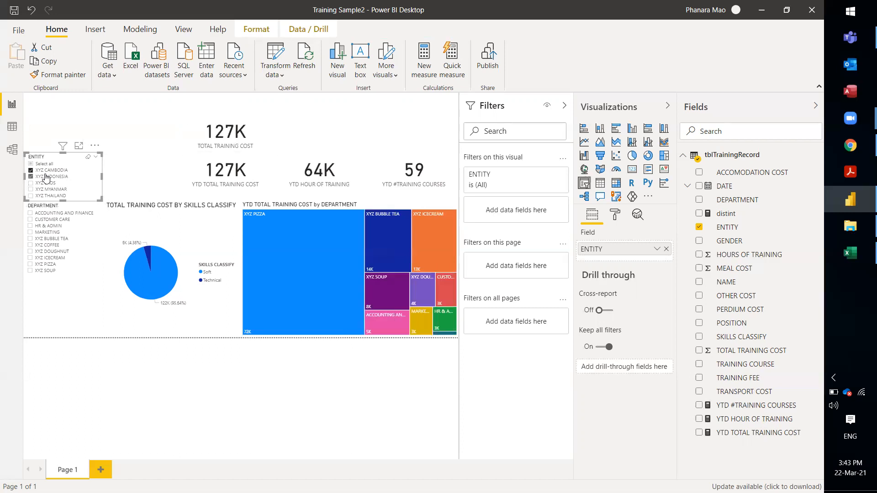
click(46, 183)
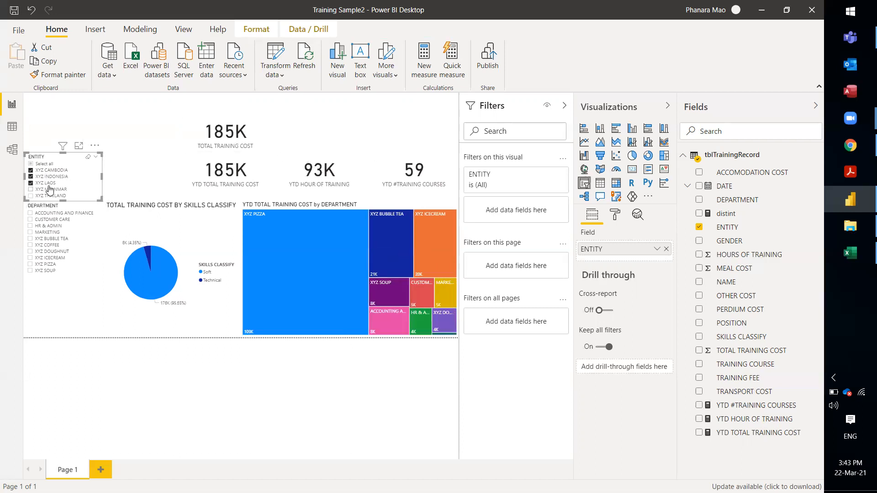
click(50, 189)
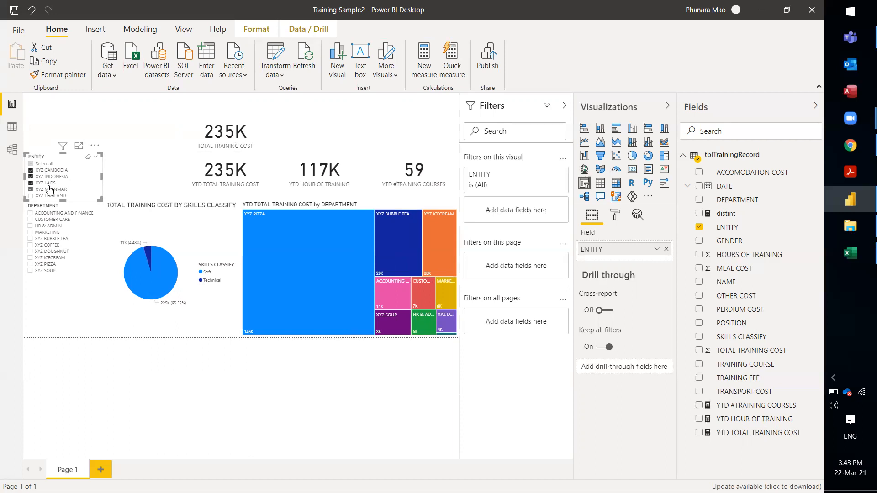
click(50, 196)
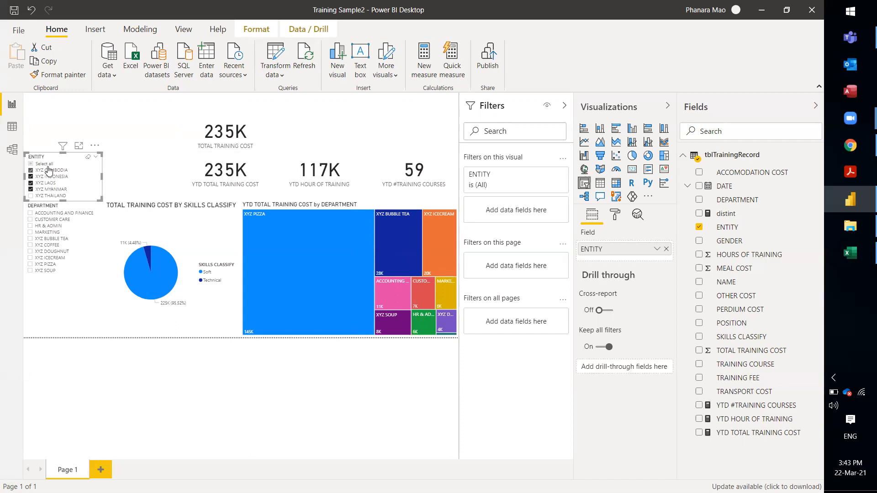
click(46, 164)
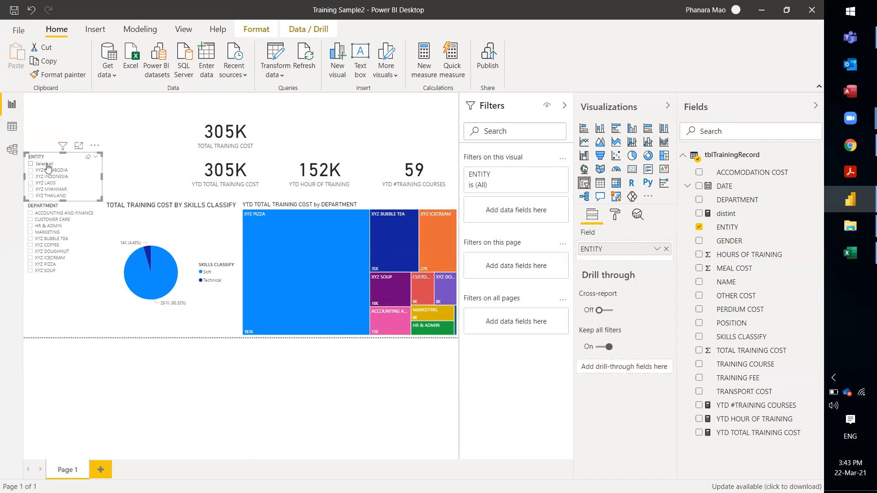
Copy the ENTITY slicer's formatting to the DEPARTMENT slicer with the Format painter.
click(71, 210)
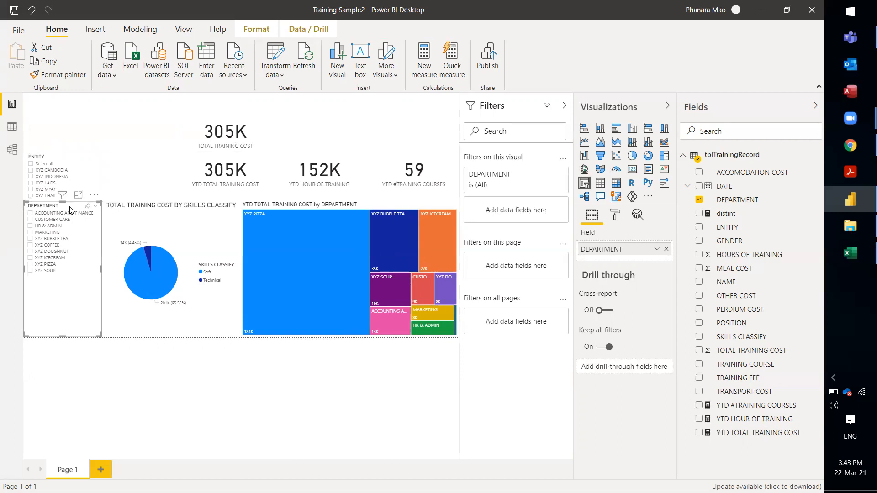
click(71, 179)
click(70, 210)
click(62, 155)
click(65, 75)
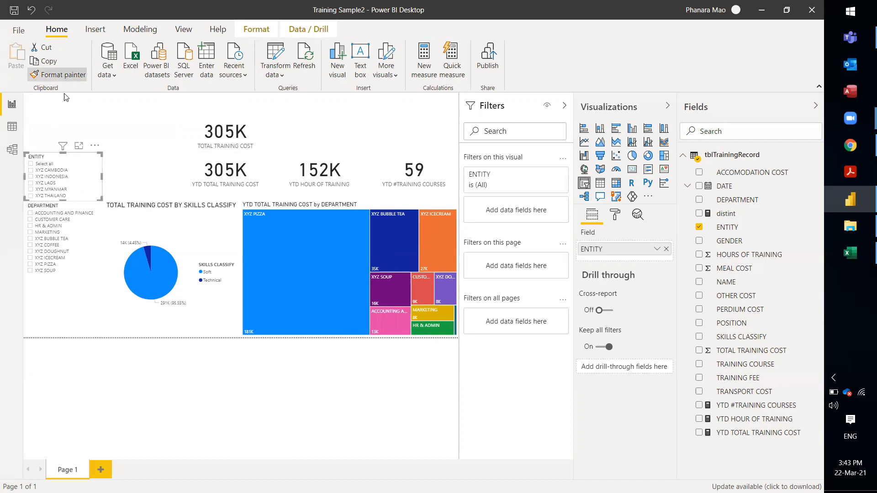
click(74, 207)
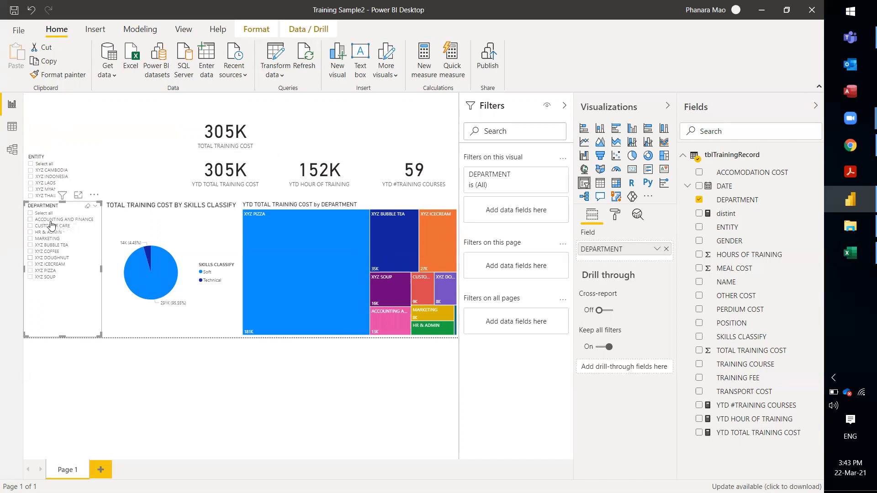
click(81, 374)
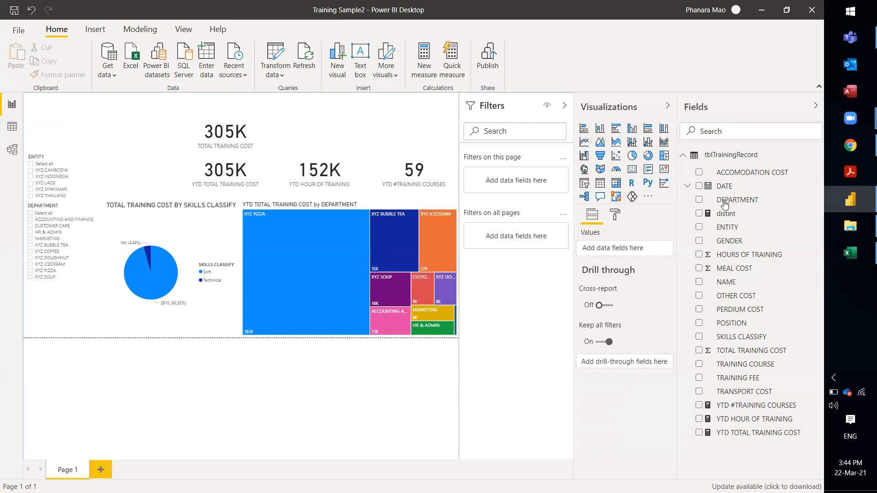
Add a slicer on the DATE field, place it beside the ENTITY slicer and reduce its height to match.
click(587, 188)
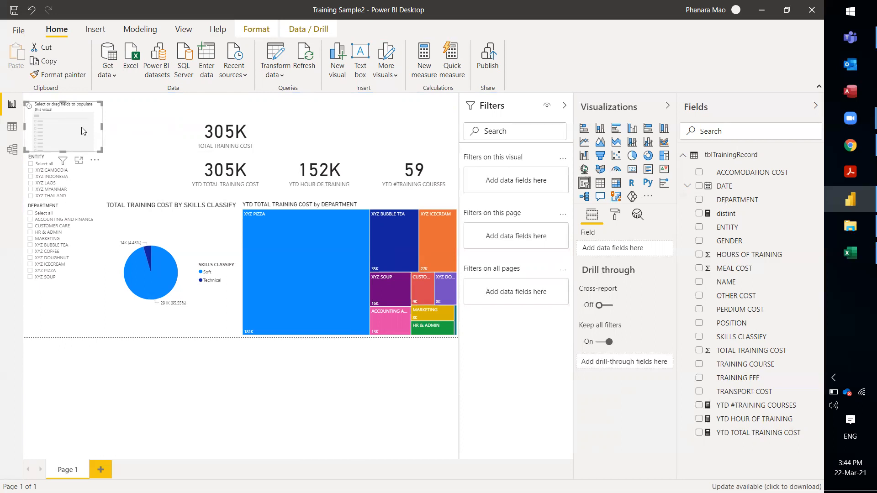
click(699, 186)
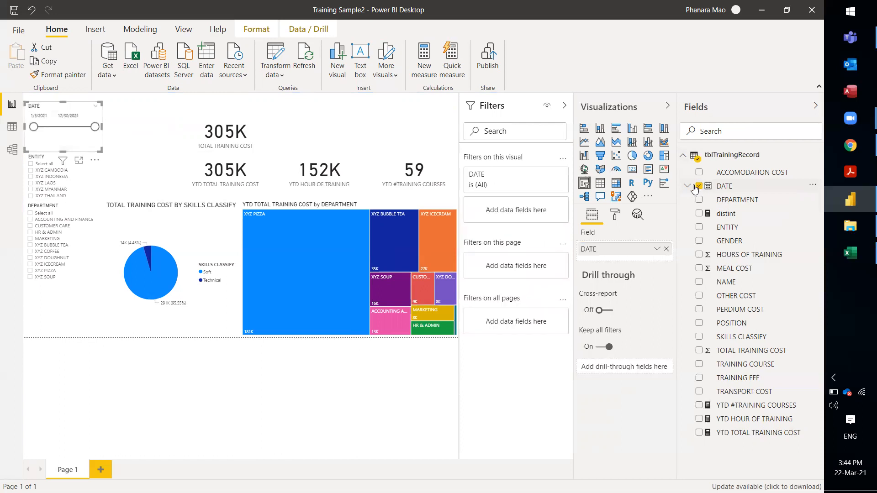
drag(79, 148, 157, 186)
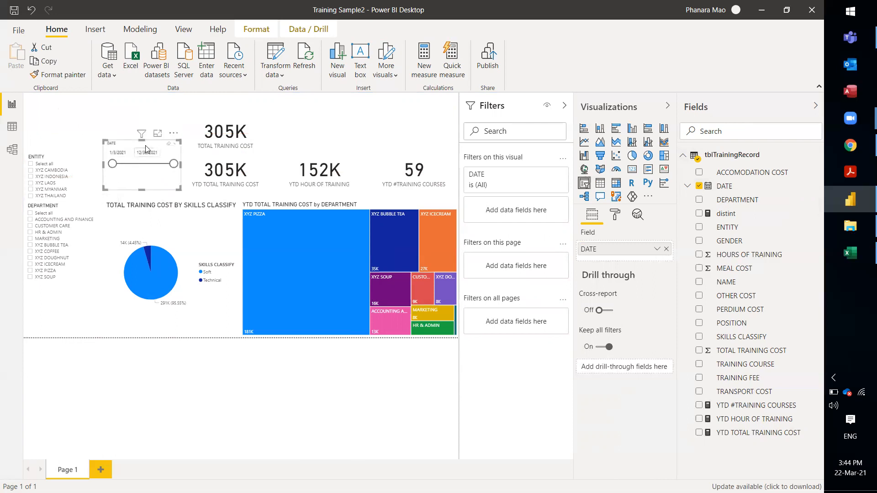
drag(142, 140, 143, 154)
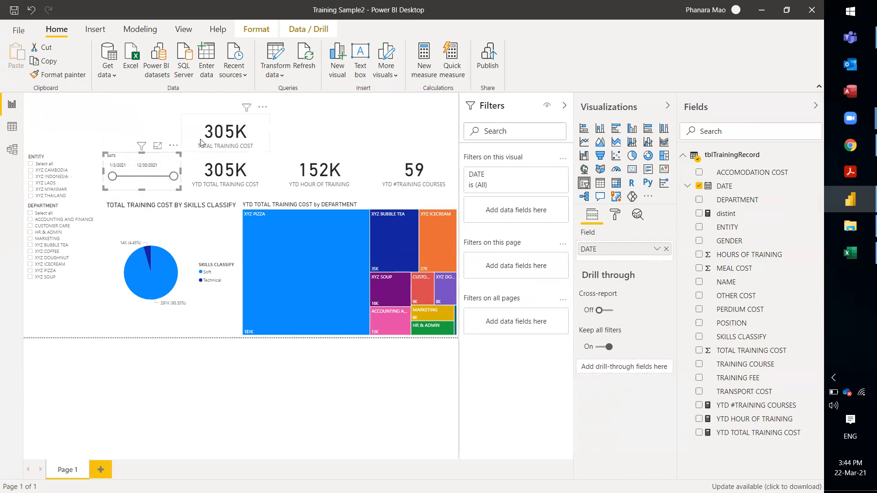
Try the DATE slider with a range of 3/7/2021 to 8/10/2021 and restore the full date range.
drag(112, 177, 128, 178)
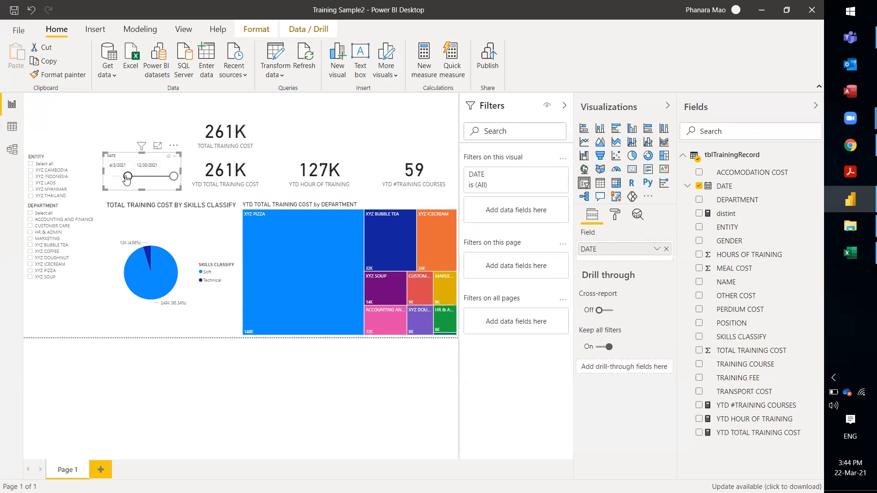
mouse_move(127, 179)
mouse_down()
mouse_move(115, 179)
mouse_move(123, 179)
mouse_up()
drag(171, 178, 149, 180)
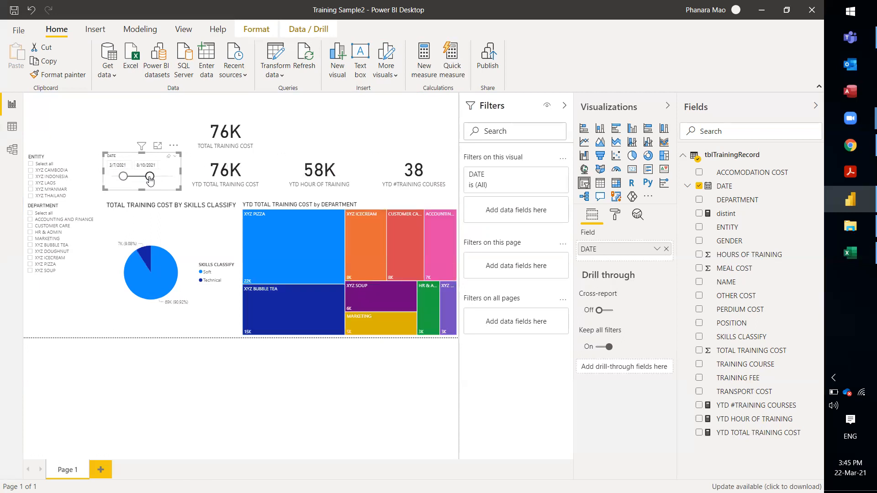
drag(149, 180, 113, 178)
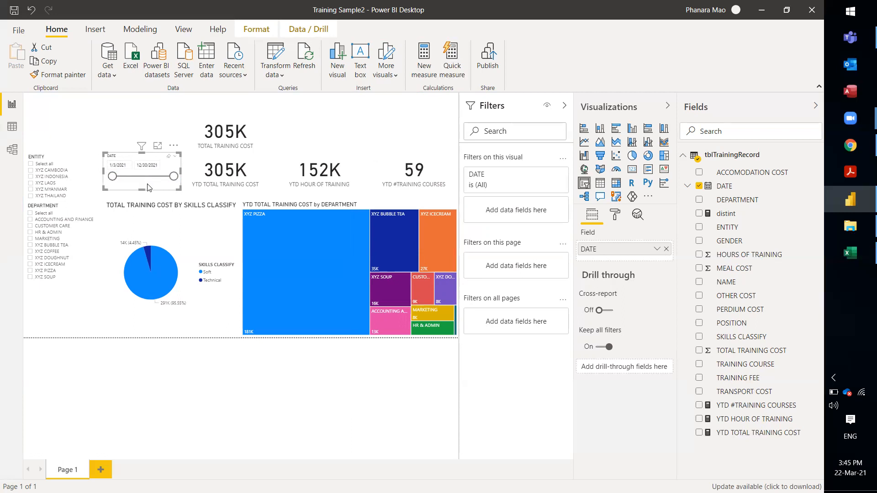
Filter the report to 2/1/2021 through 3/22/2021 using the DATE slicer's calendars.
click(114, 164)
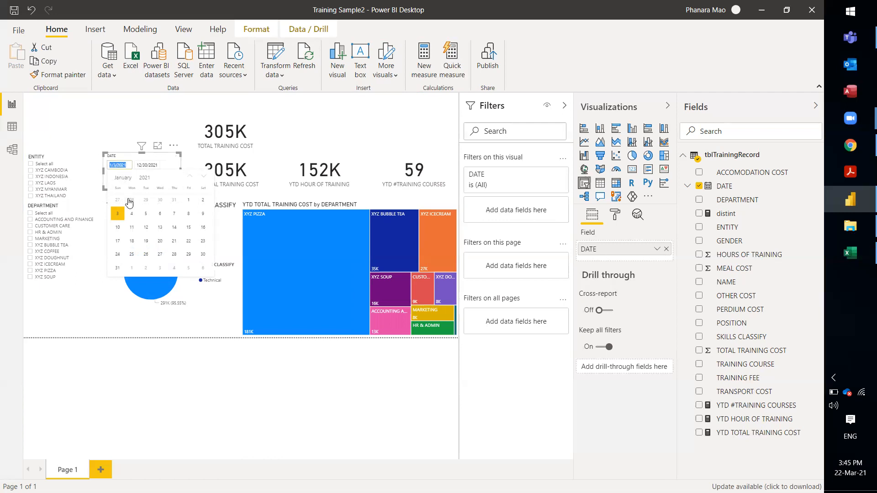
click(124, 178)
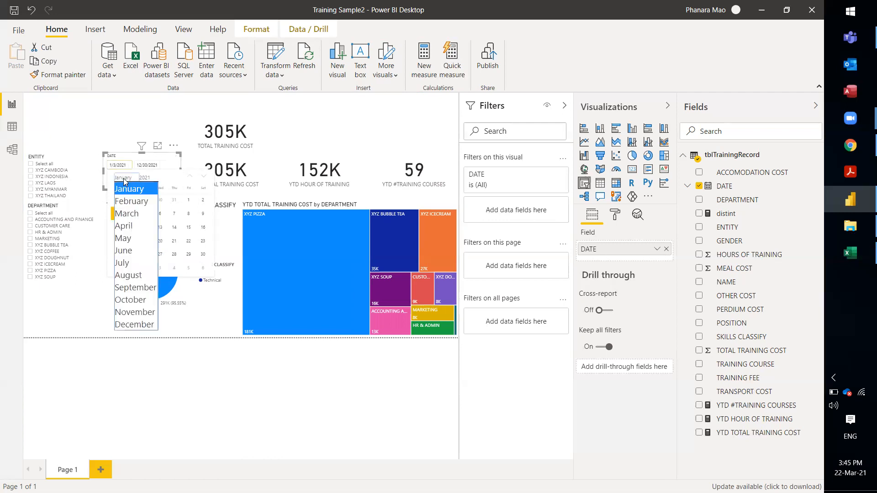
click(131, 202)
click(132, 203)
click(146, 166)
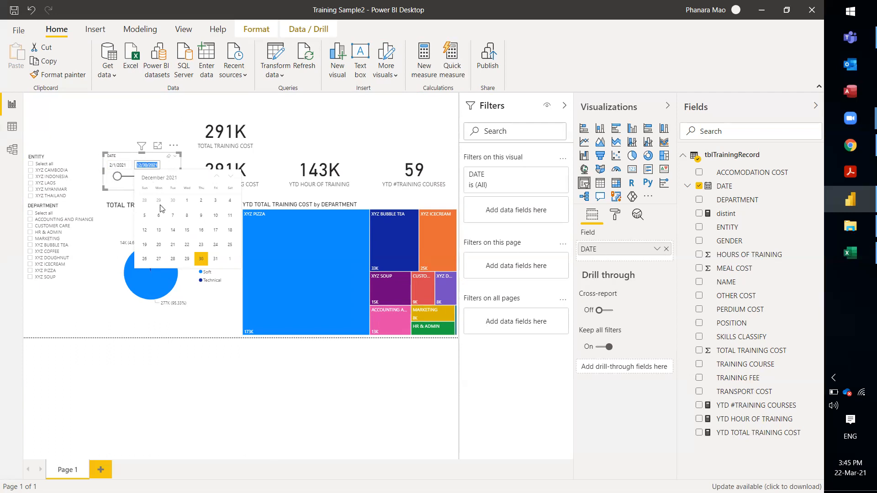
click(155, 178)
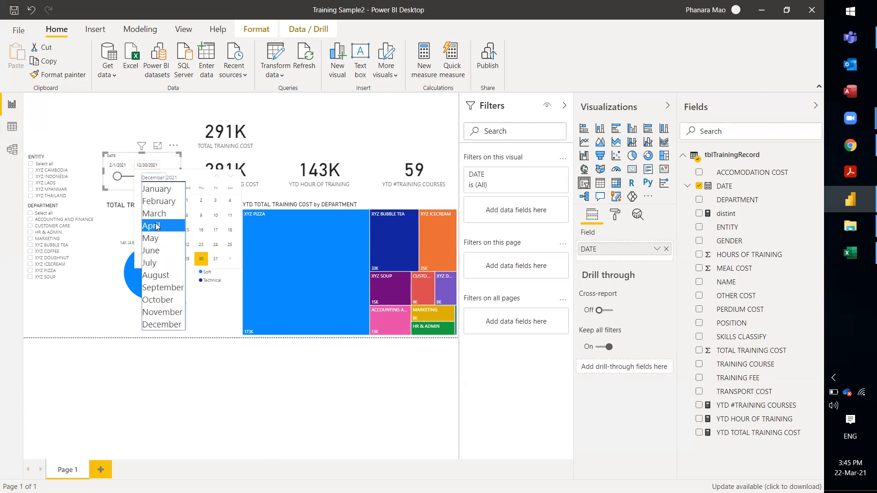
click(162, 213)
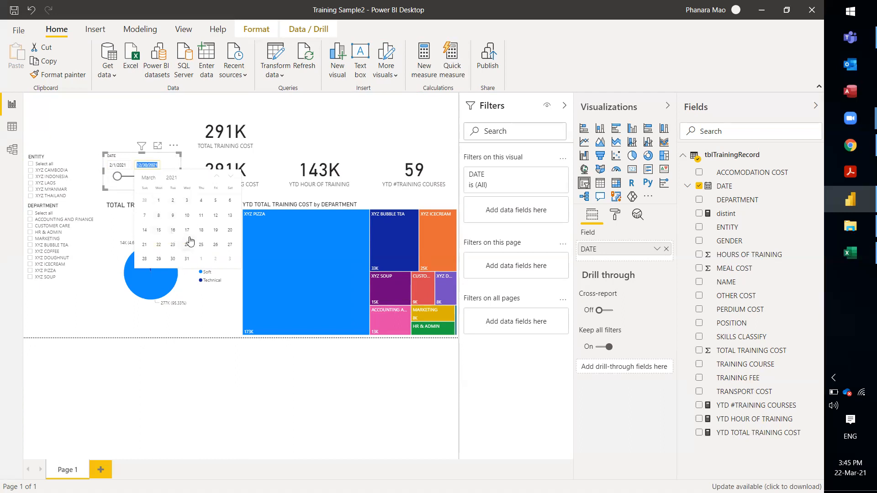
click(157, 245)
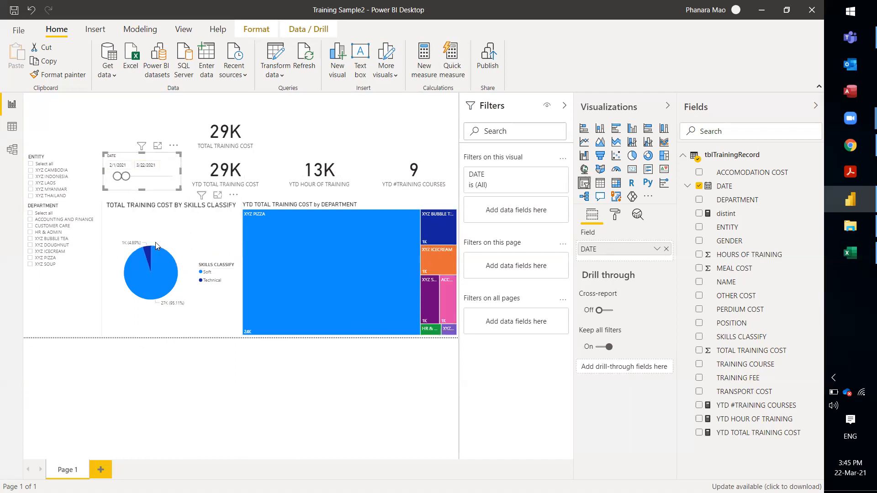
click(164, 361)
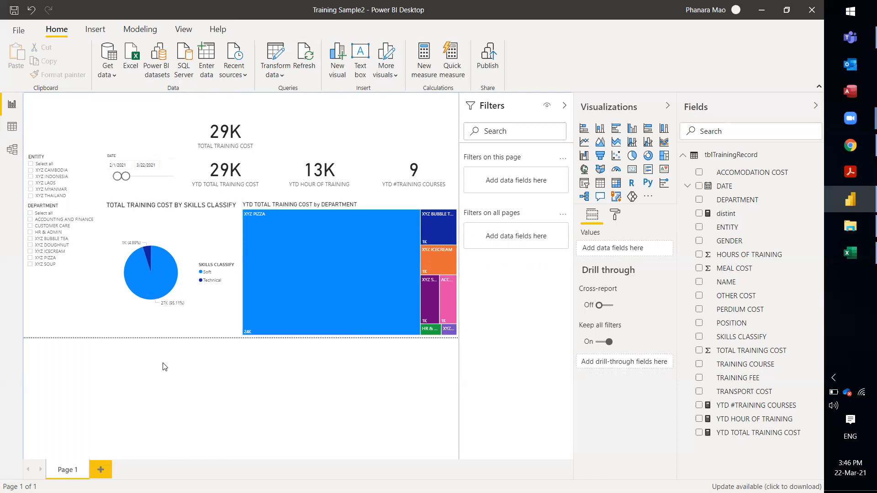
Reset the DATE slicer to the full range of 1/3/2021 to 12/30/2021.
drag(125, 179, 178, 180)
drag(125, 177, 95, 180)
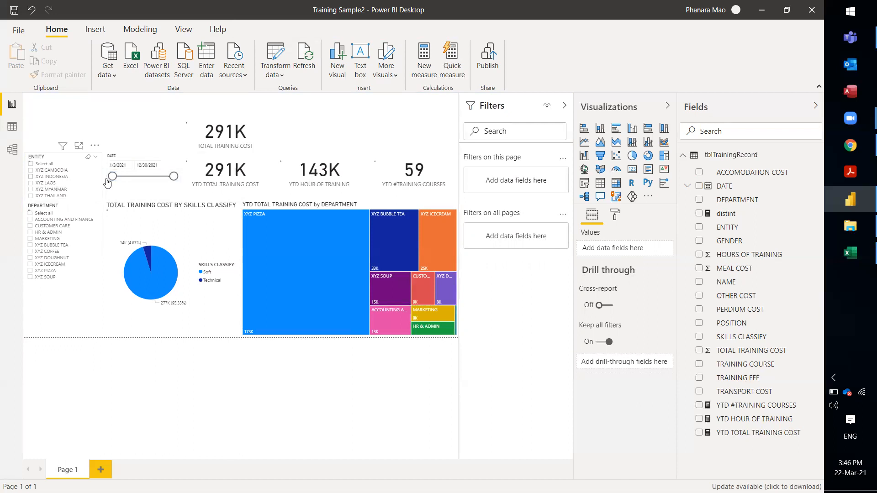
click(104, 178)
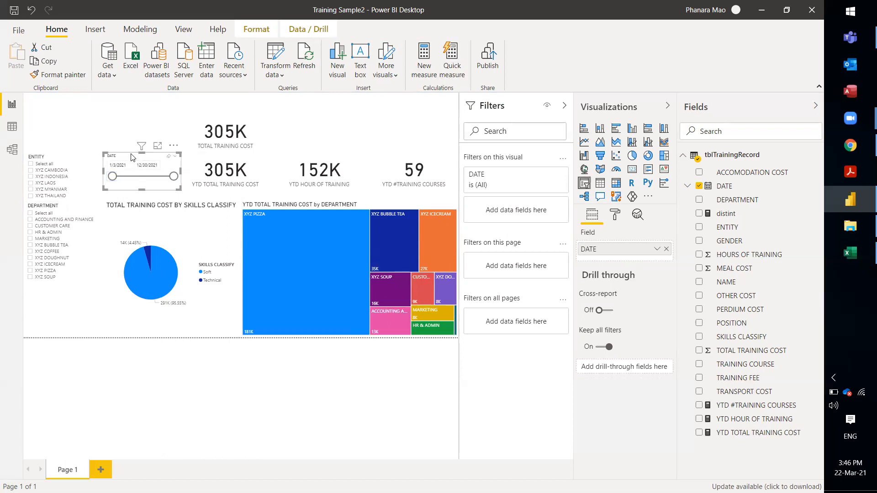
click(148, 359)
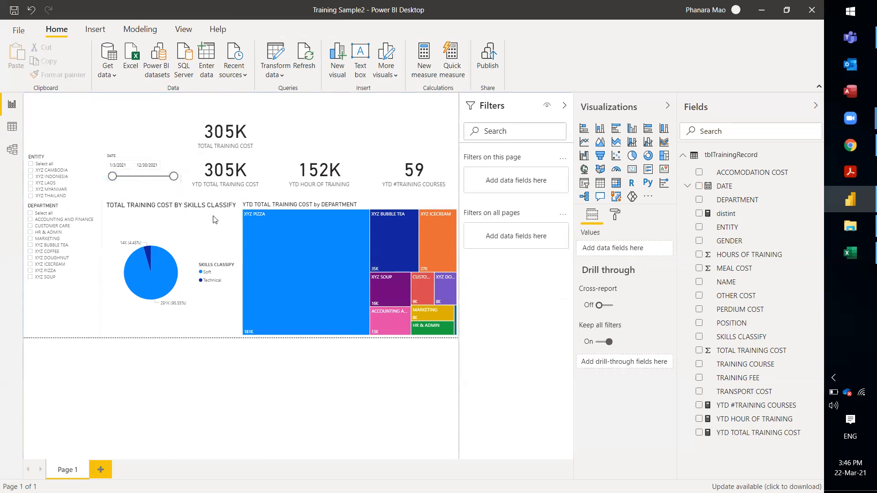
Examine the slicer types available for the DATE slicer without changing the current one.
click(167, 158)
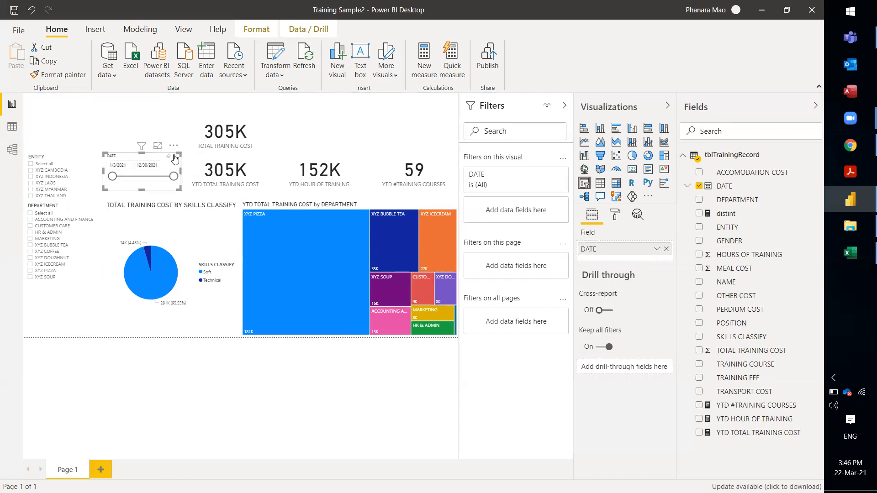
click(176, 157)
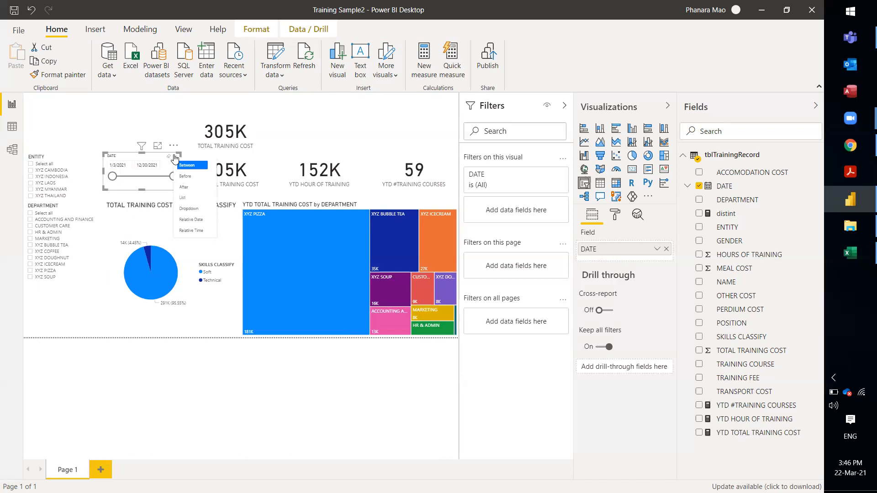
click(203, 355)
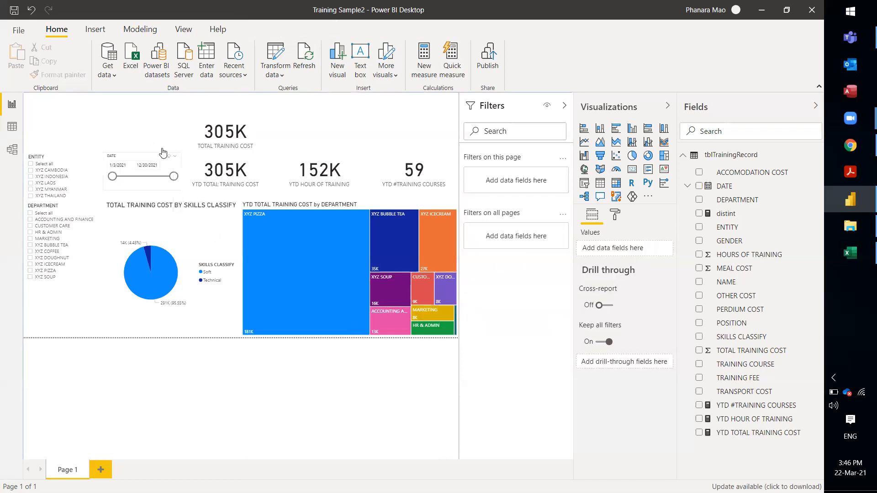
Set the DATE slicer's end date to 6/12/2021 with its slider.
drag(173, 176, 135, 180)
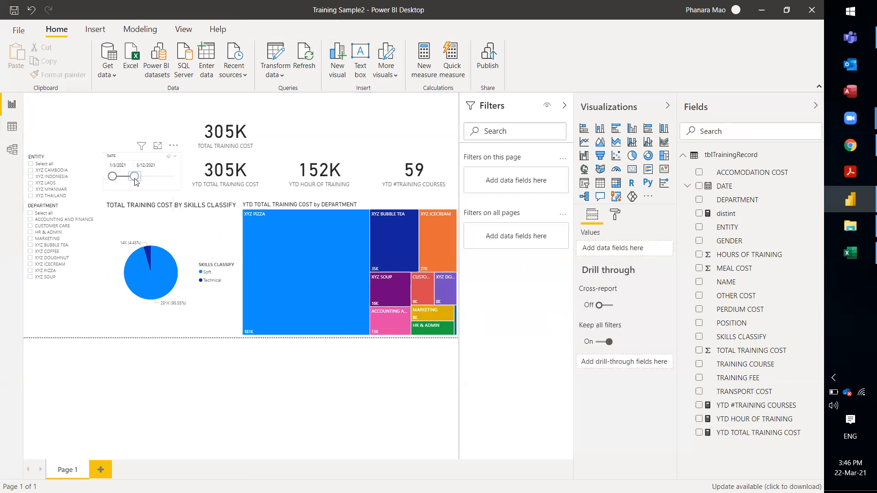
click(135, 181)
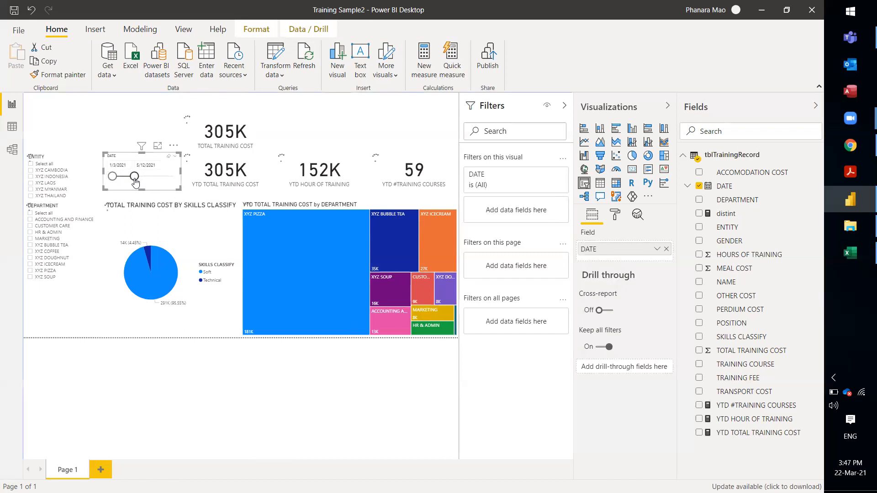
Reset the DATE slicer's end date to 12/30/2021 and delete the TOTAL TRAINING COST card above the YTD cards.
drag(135, 181, 182, 187)
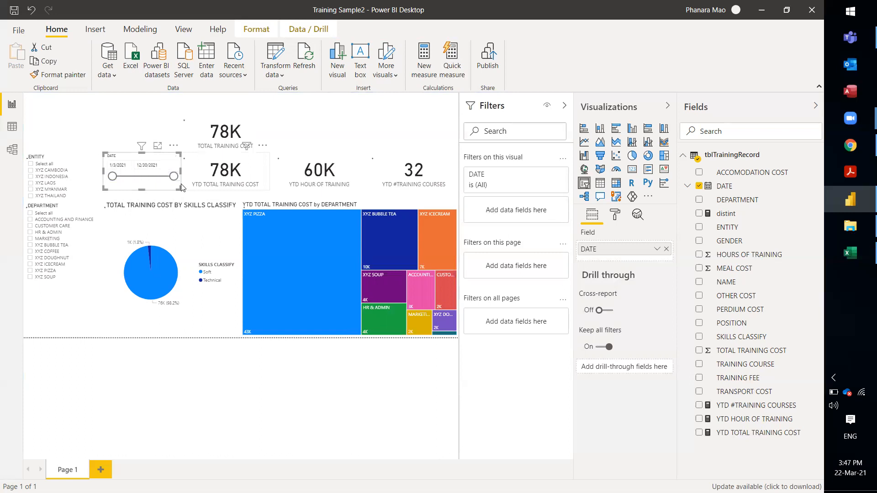
click(247, 133)
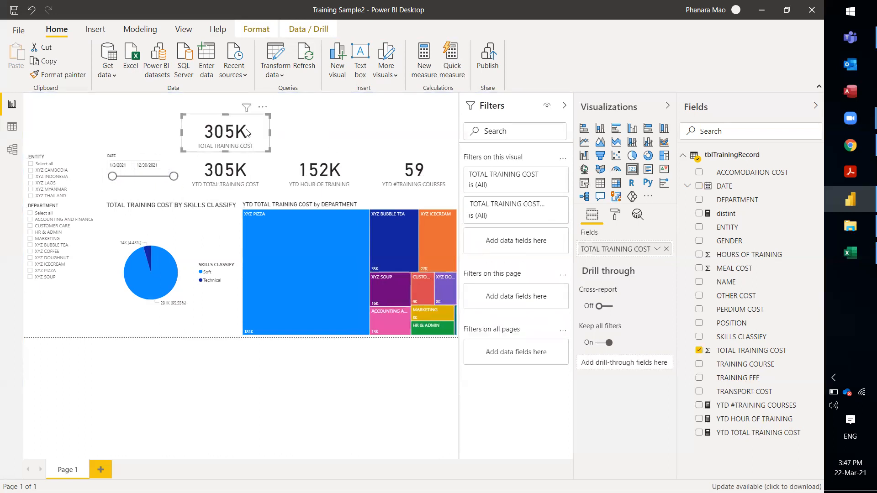
key(Delete)
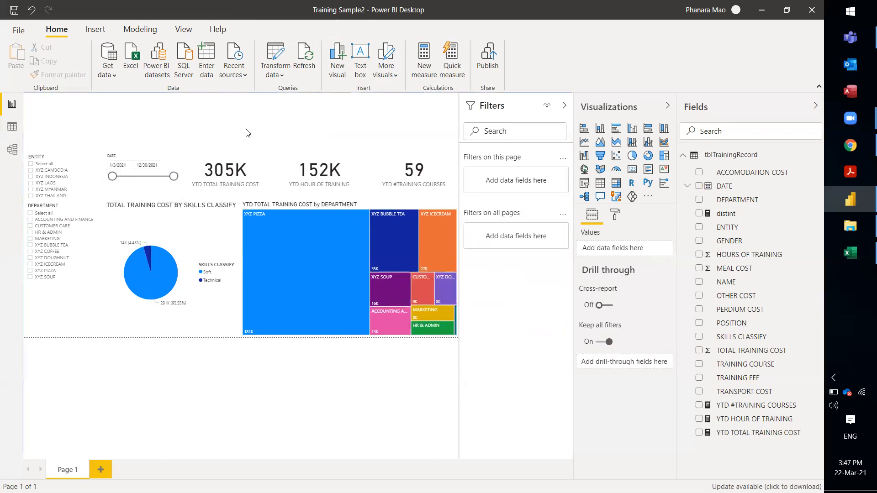
Try light gray and red as the YTD TOTAL TRAINING COST card's data label color, and settle on black.
click(242, 162)
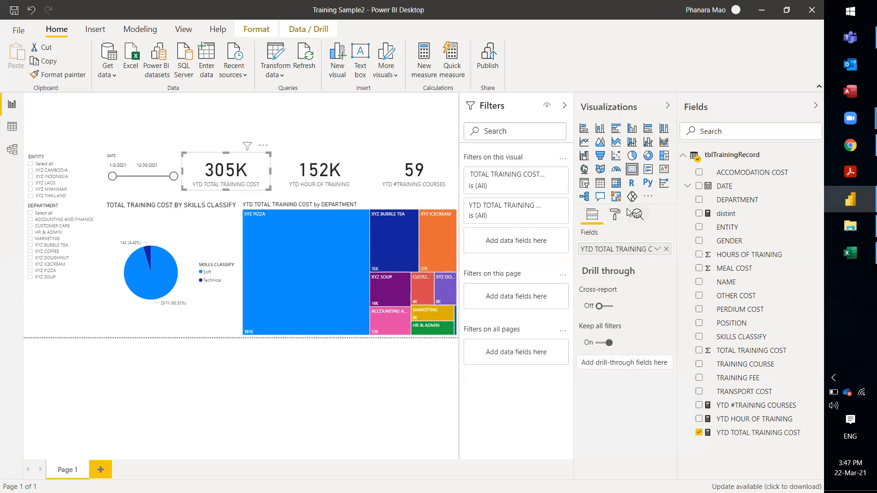
click(616, 218)
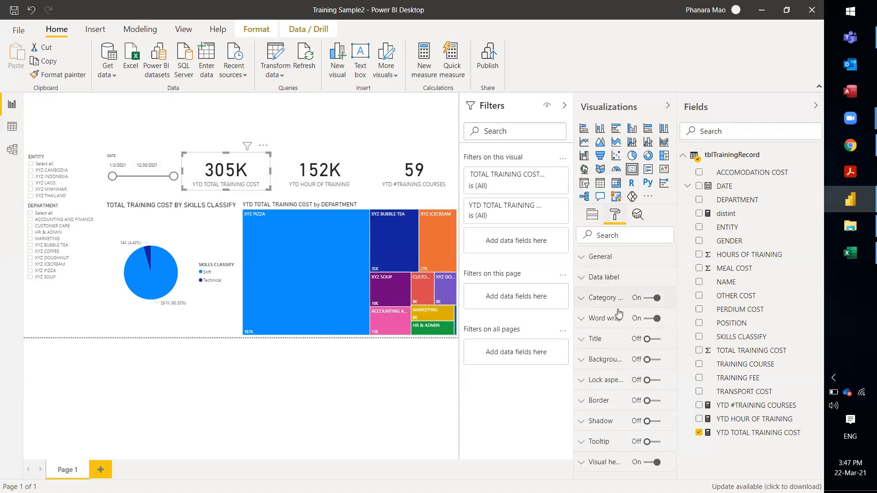
click(611, 284)
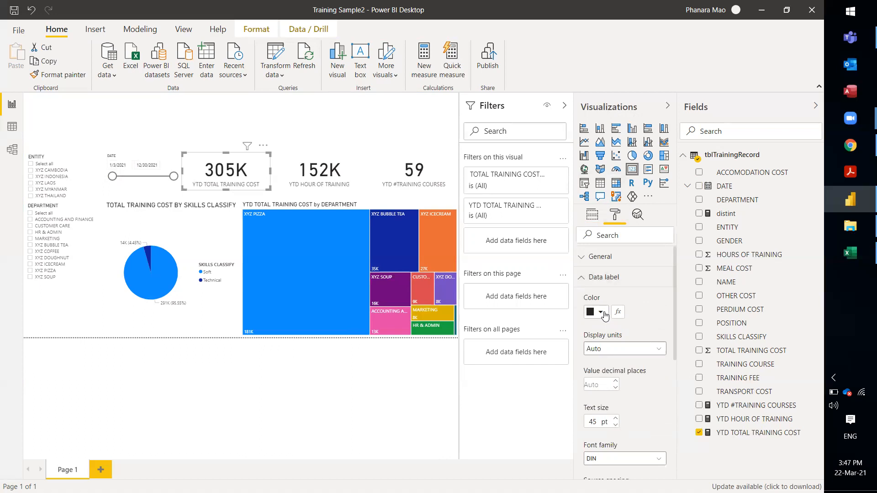
click(601, 312)
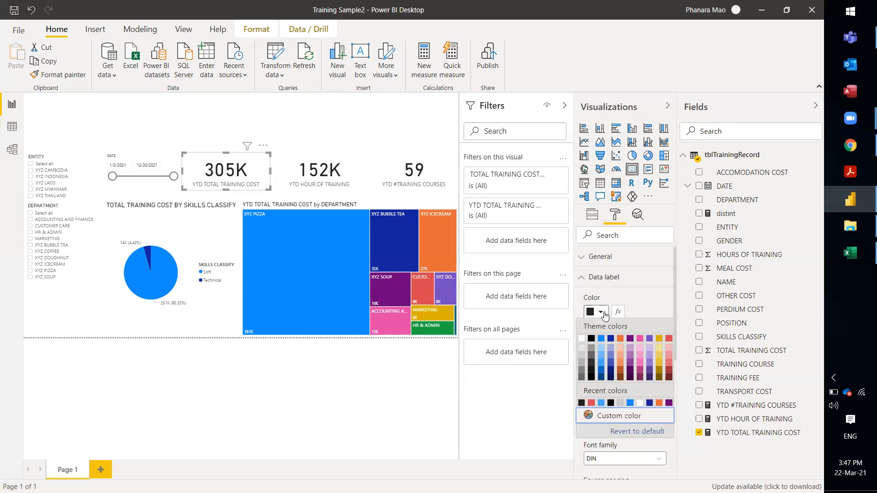
click(583, 351)
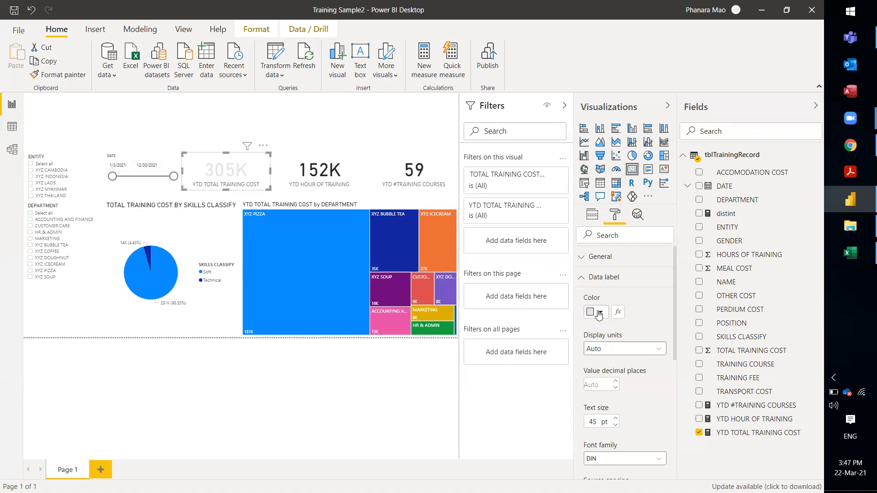
click(599, 314)
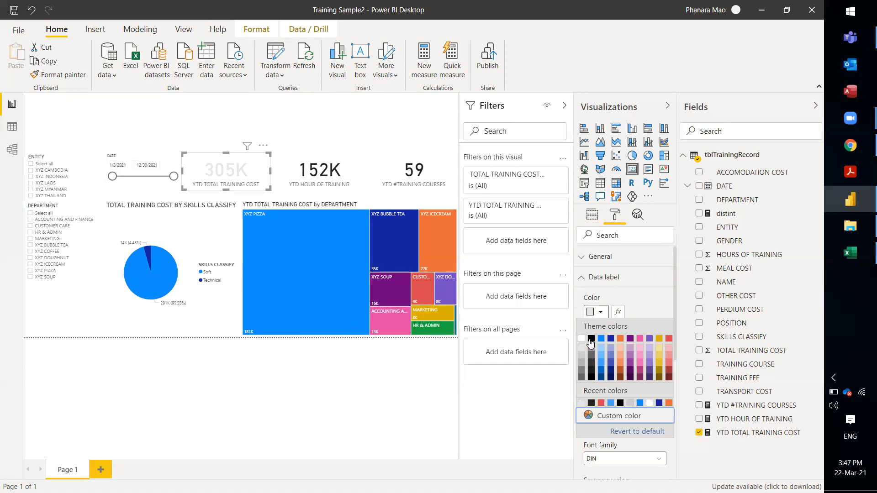
click(669, 339)
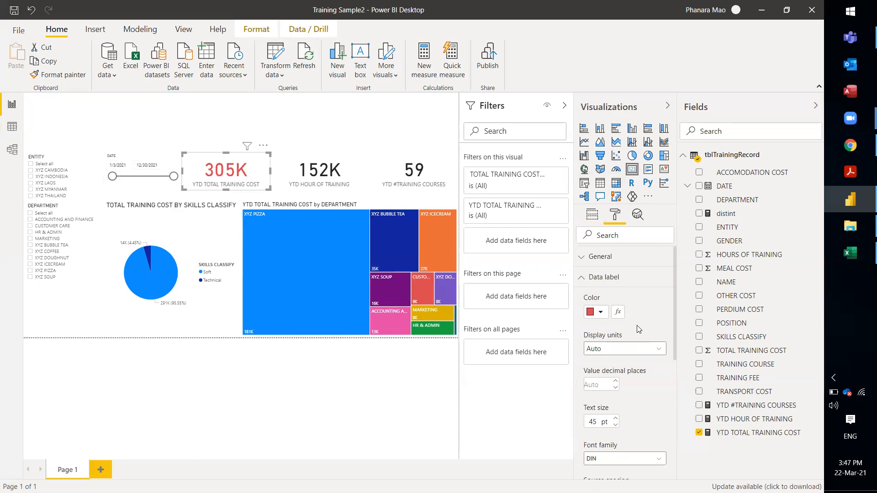
click(600, 314)
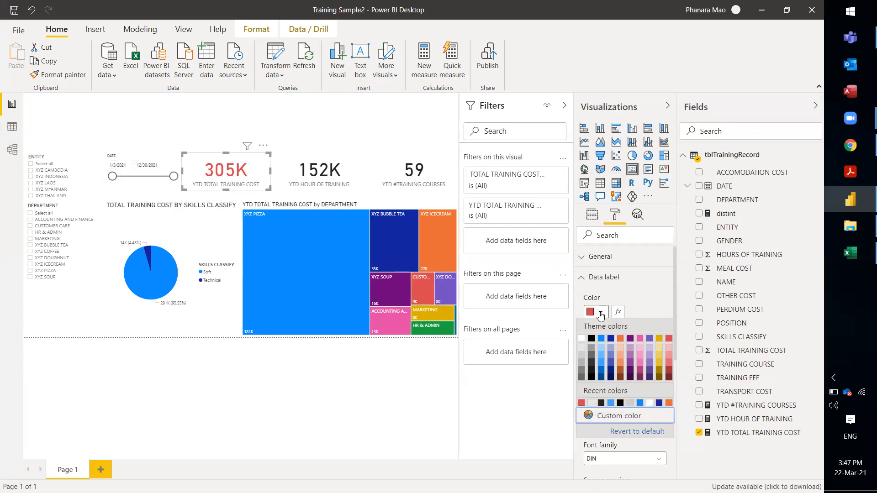
click(591, 341)
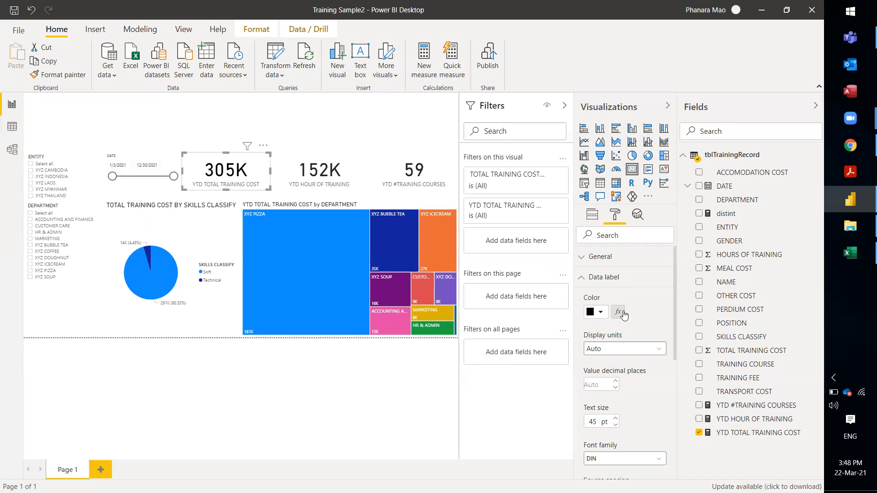
click(593, 277)
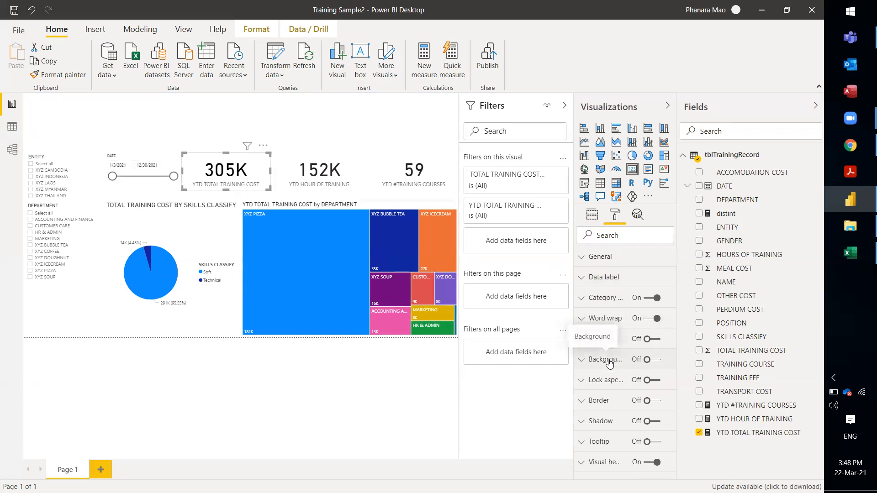
Turn on the YTD TOTAL TRAINING COST card's background, try blue and black as its color, and settle on white.
click(652, 360)
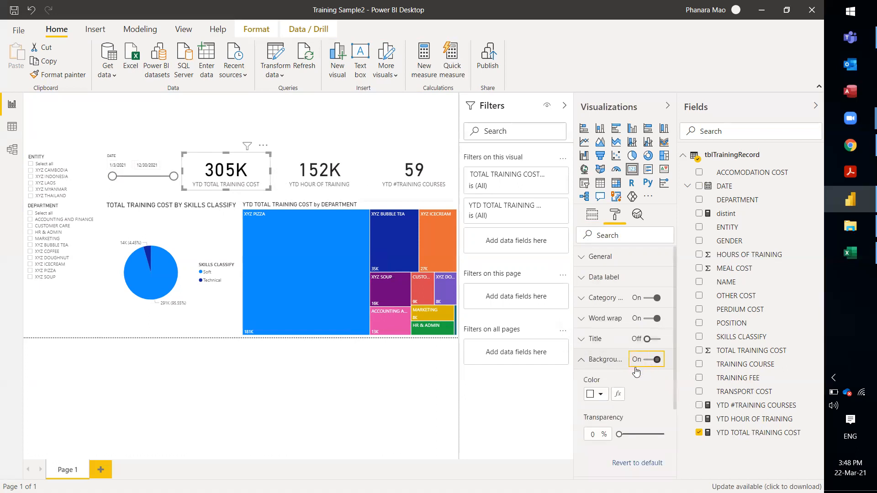
scroll(635, 371, down, 2)
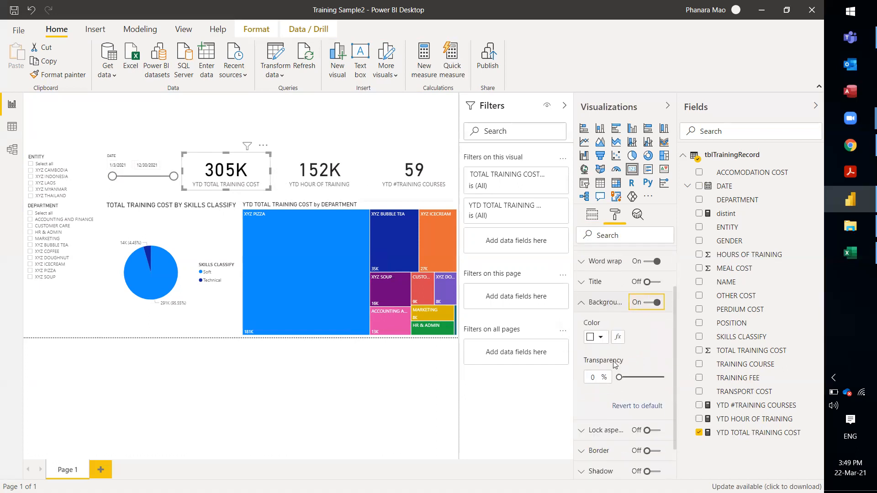
click(601, 338)
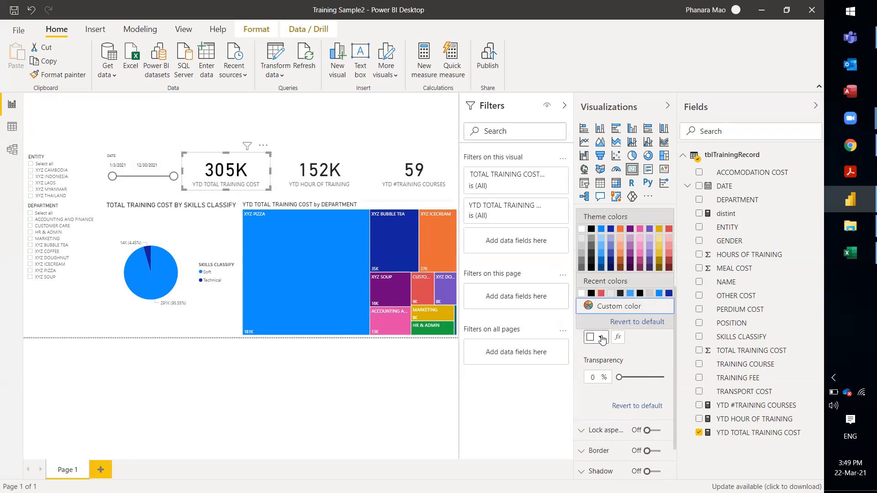
click(630, 294)
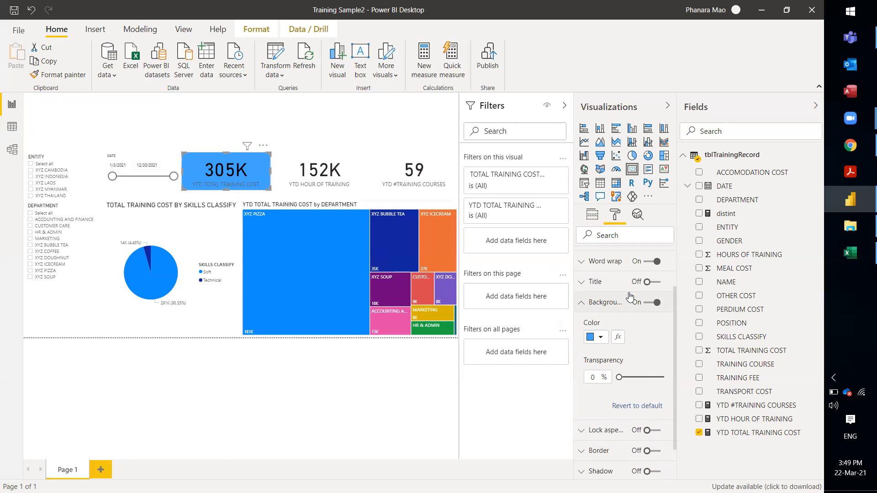
click(601, 338)
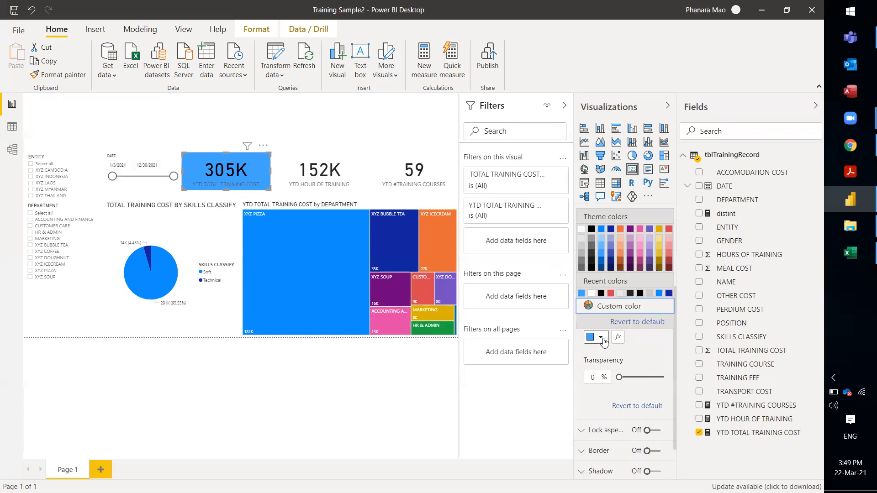
click(593, 230)
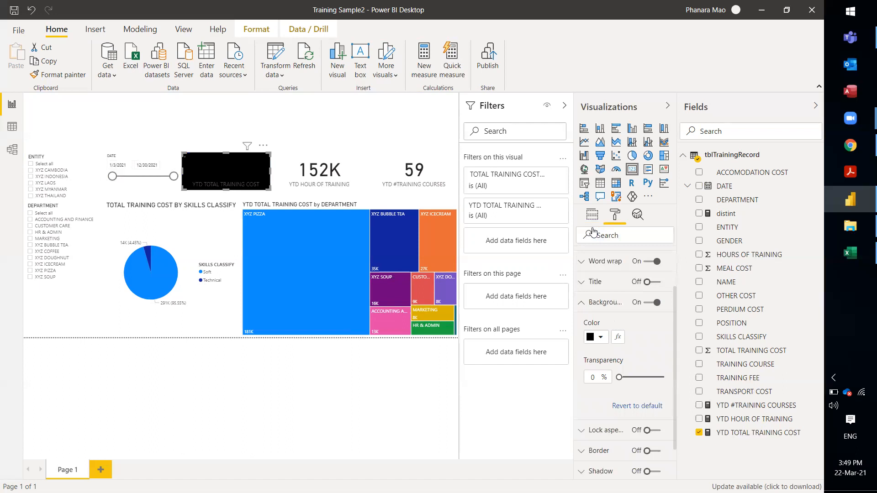
click(602, 338)
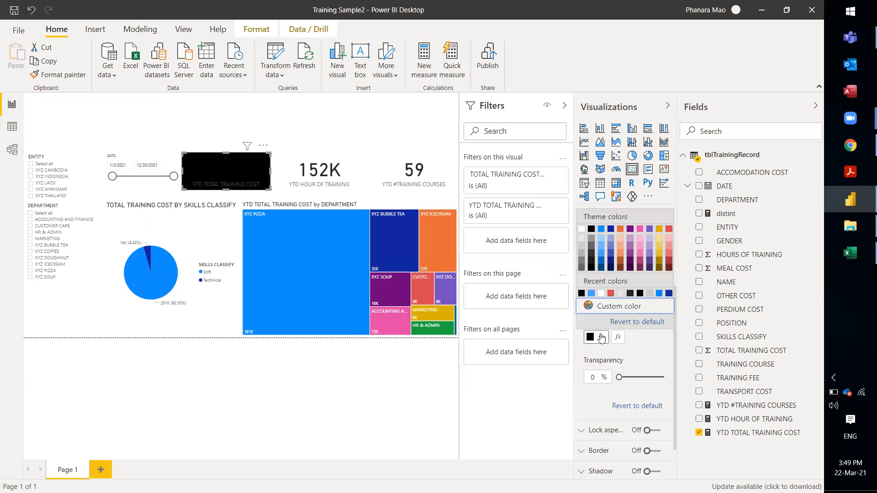
click(581, 231)
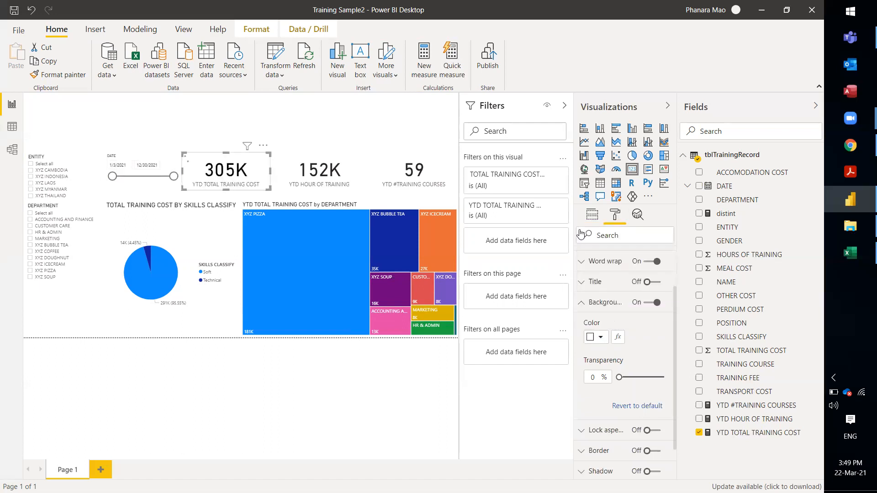
click(612, 310)
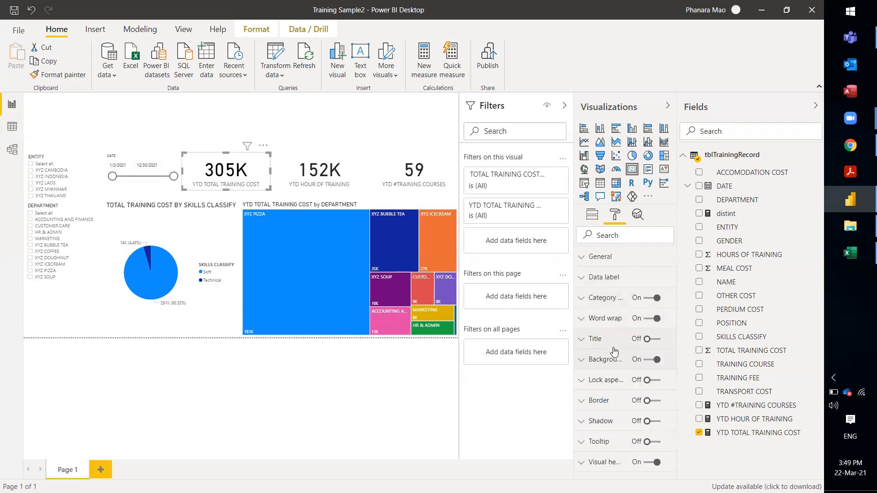
Turn on the border around the YTD TOTAL TRAINING COST card.
click(652, 401)
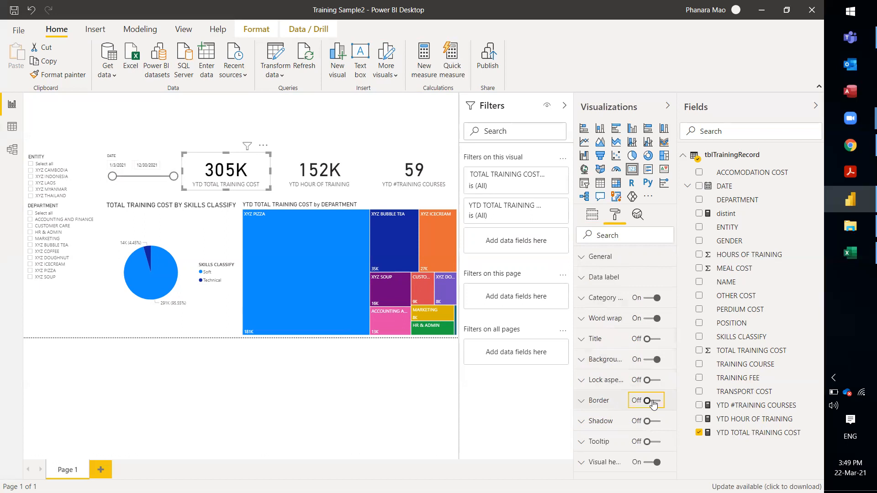
click(421, 366)
click(265, 167)
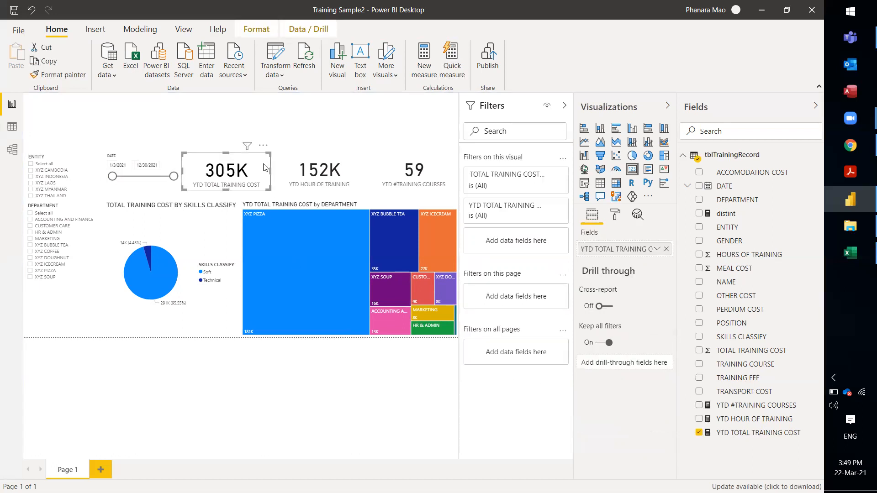
Turn on the border around the YTD HOUR OF TRAINING card.
click(320, 171)
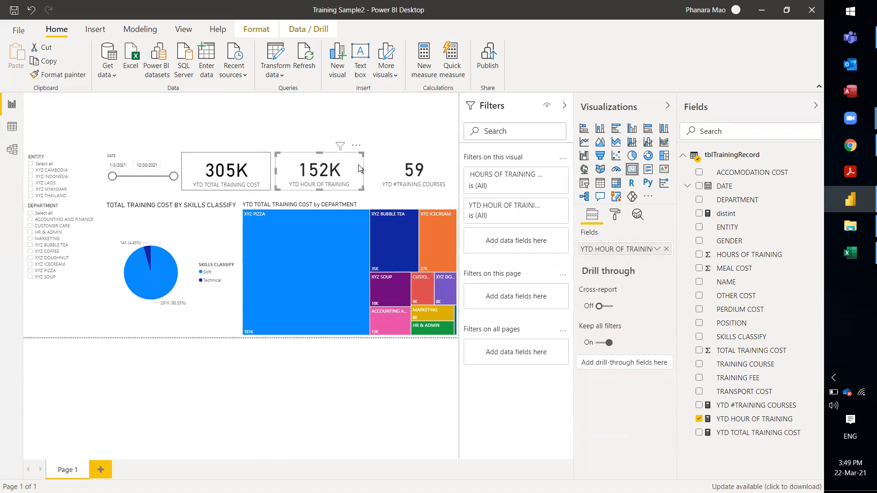
click(615, 214)
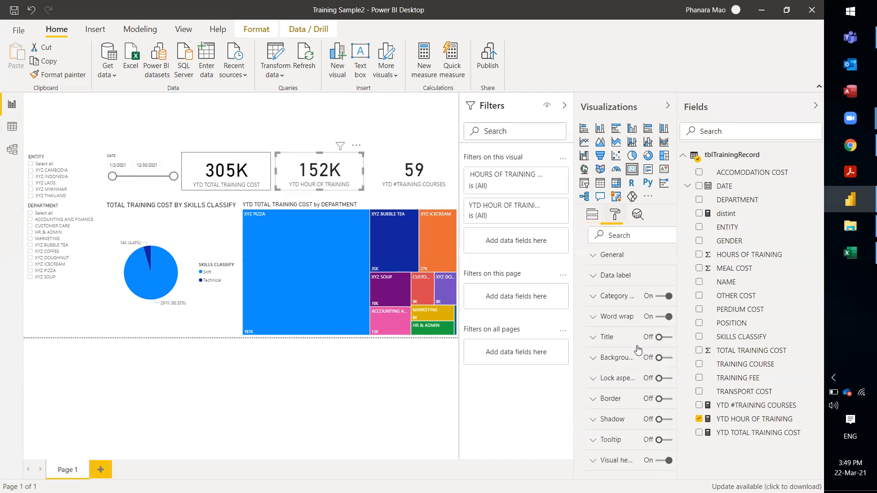
click(649, 401)
click(362, 380)
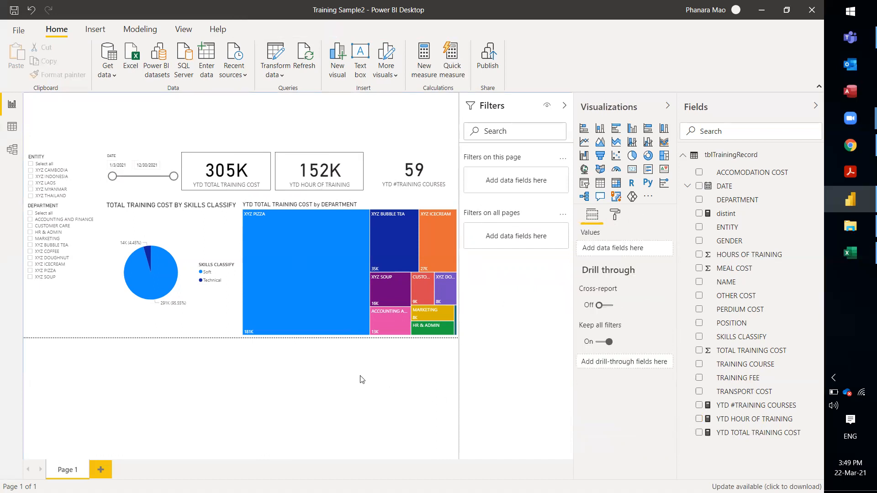
Copy the YTD HOUR OF TRAINING card's formatting to the YTD #TRAINING COURSES card with Format Painter.
click(361, 167)
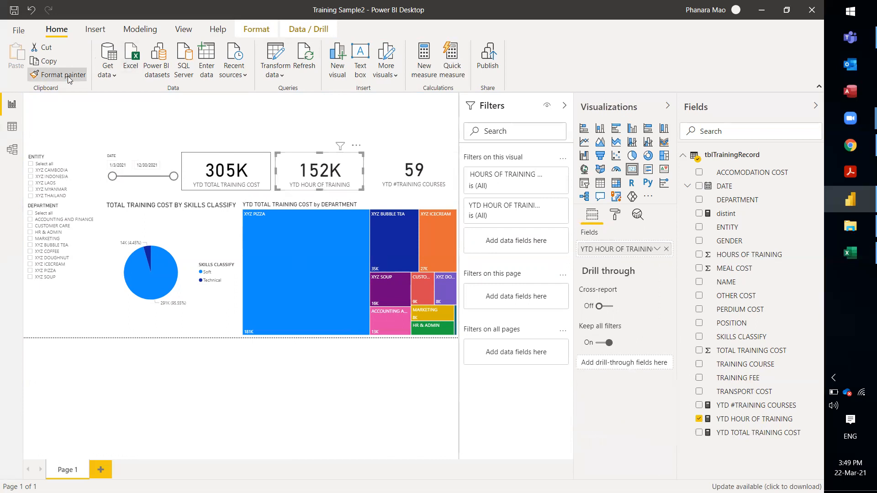
click(404, 169)
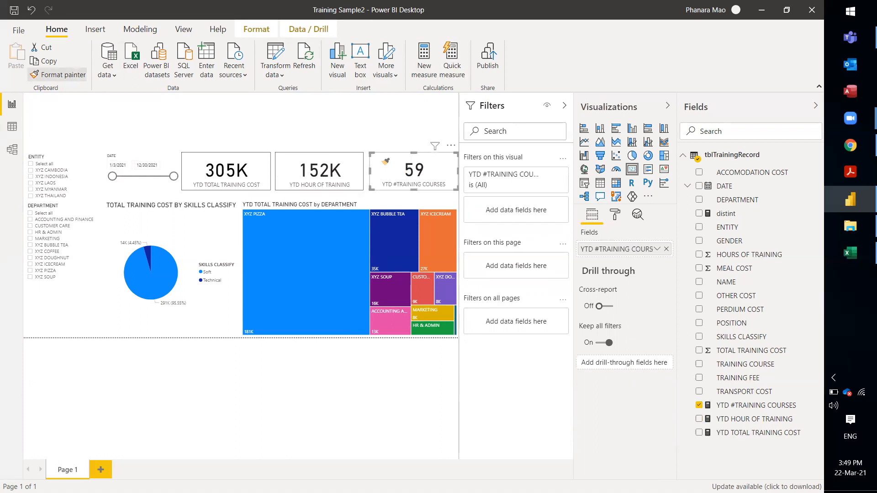
click(384, 138)
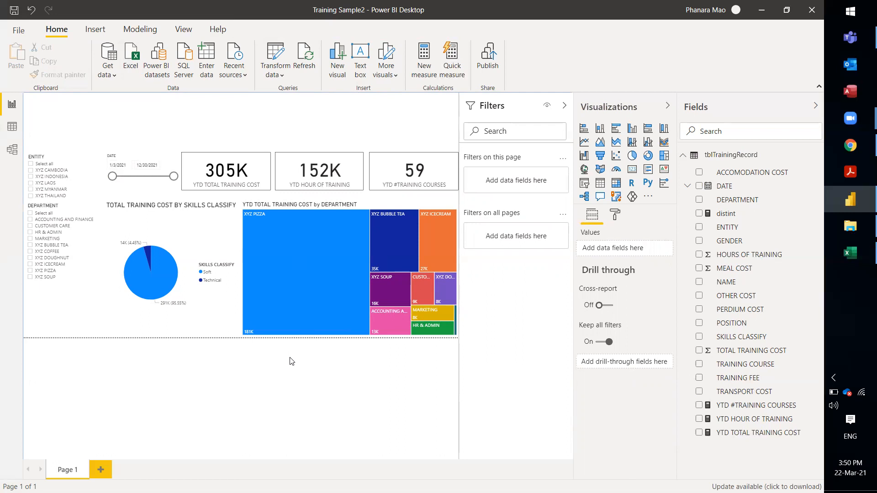
Insert the Employee Icon image from the Recruitment Post folder on the Desktop into the report page.
click(103, 36)
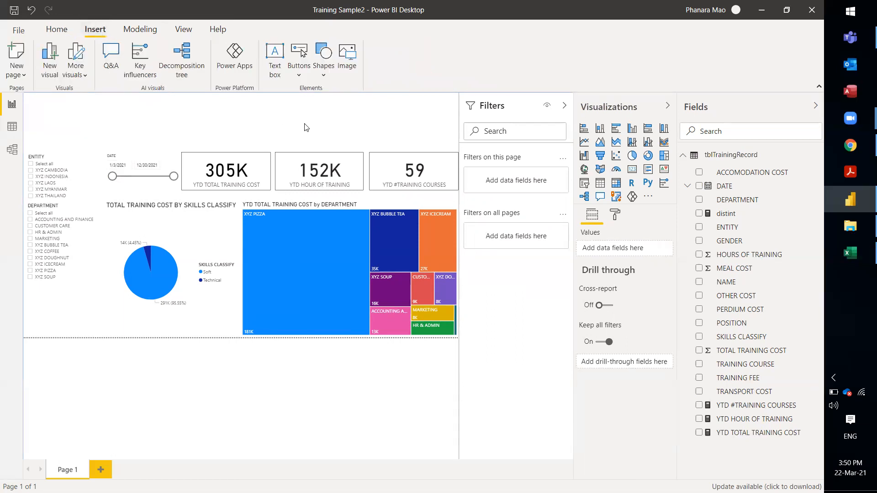
click(346, 67)
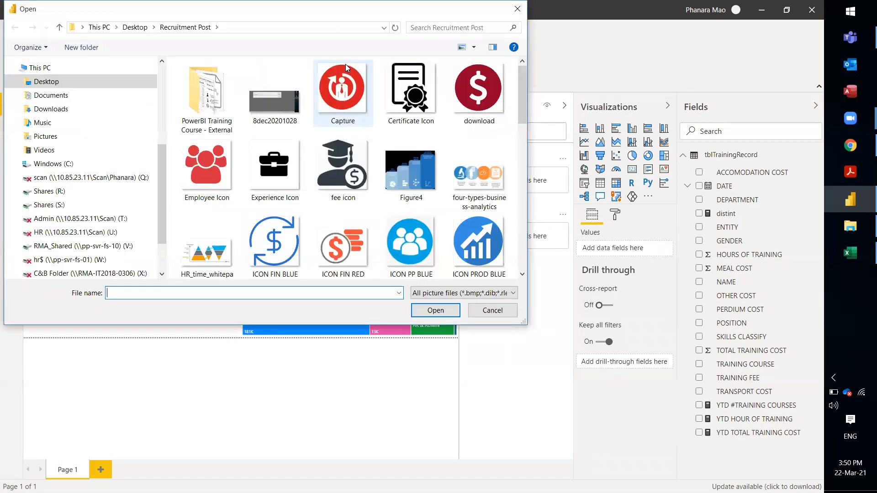
click(58, 82)
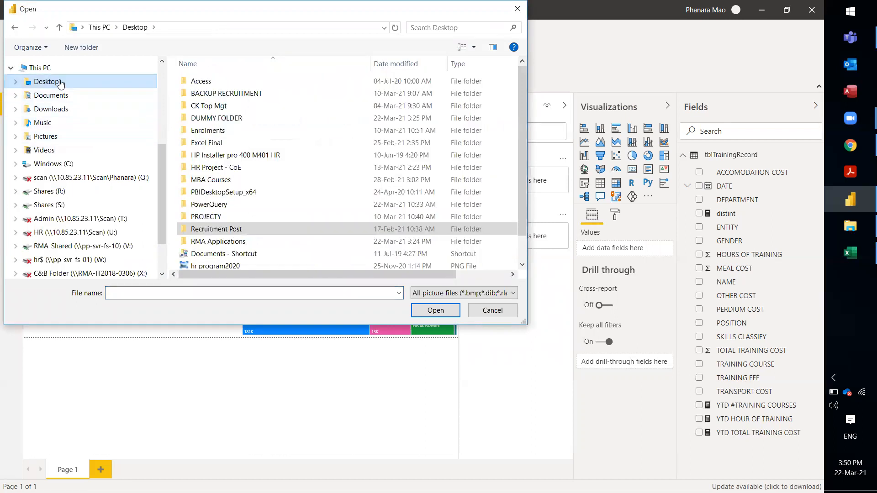
double_click(213, 229)
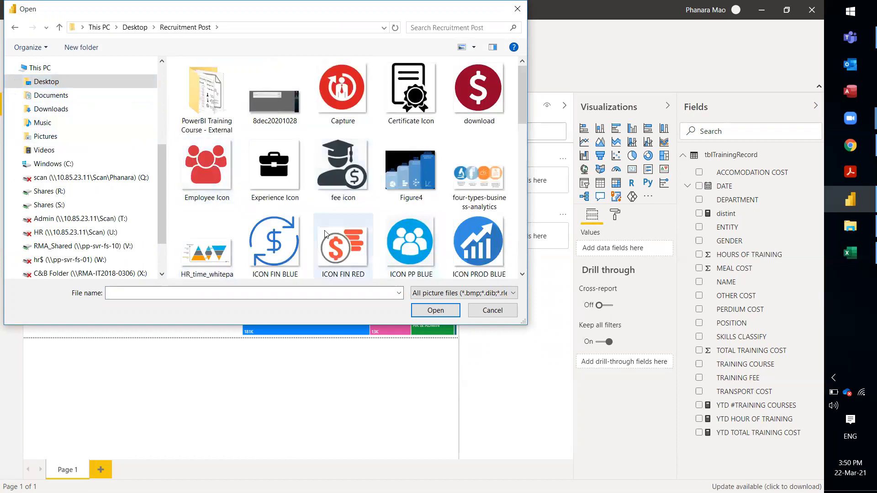
click(225, 180)
click(418, 310)
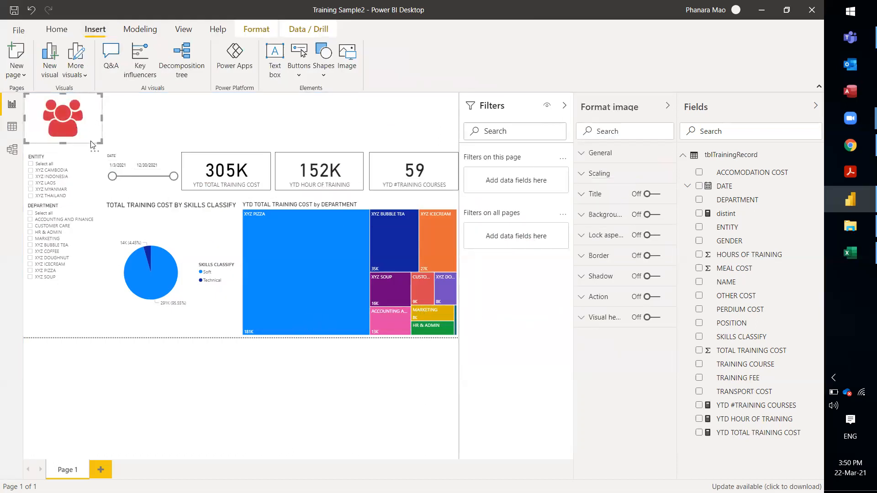
Shrink the employee icon image slightly so it takes less room in the report header.
drag(65, 141, 87, 133)
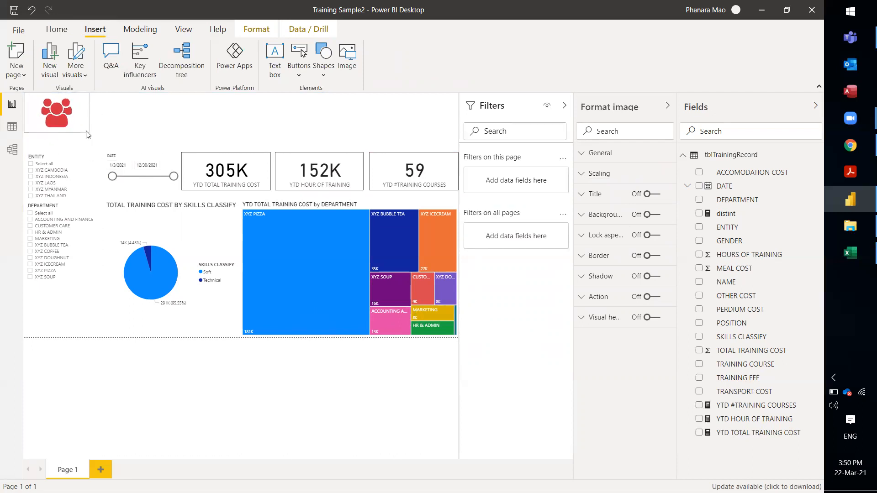
click(167, 118)
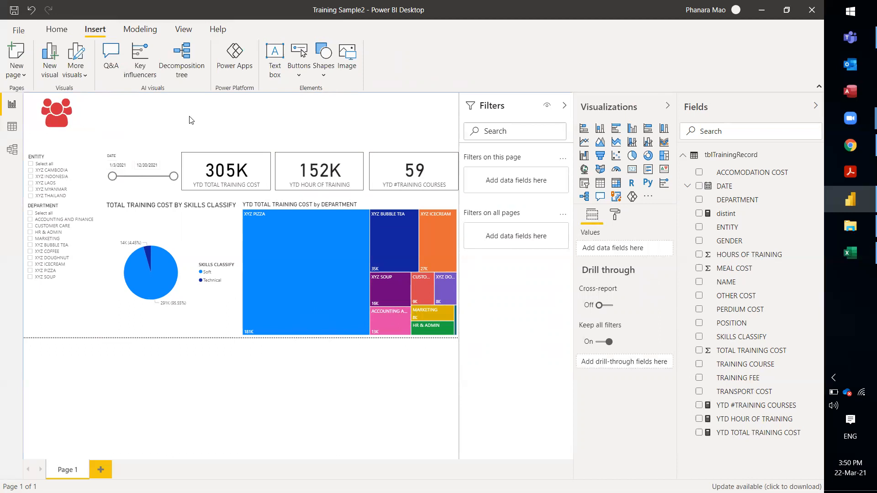
click(62, 129)
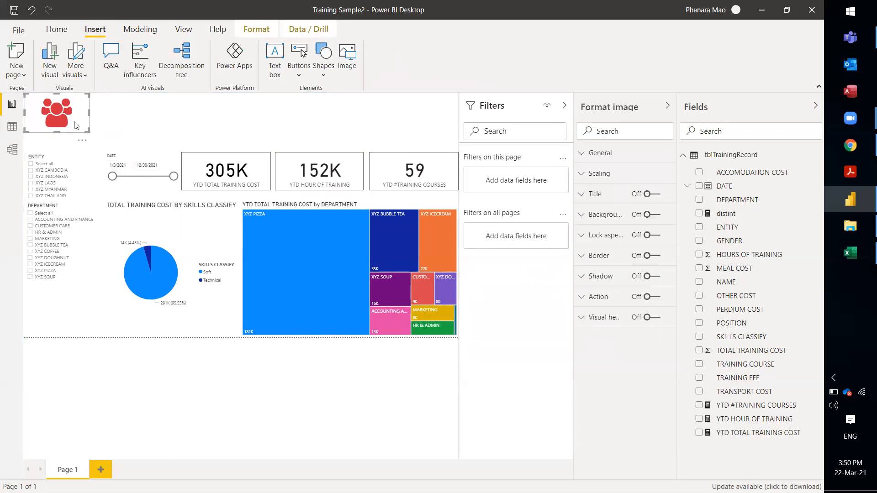
click(161, 107)
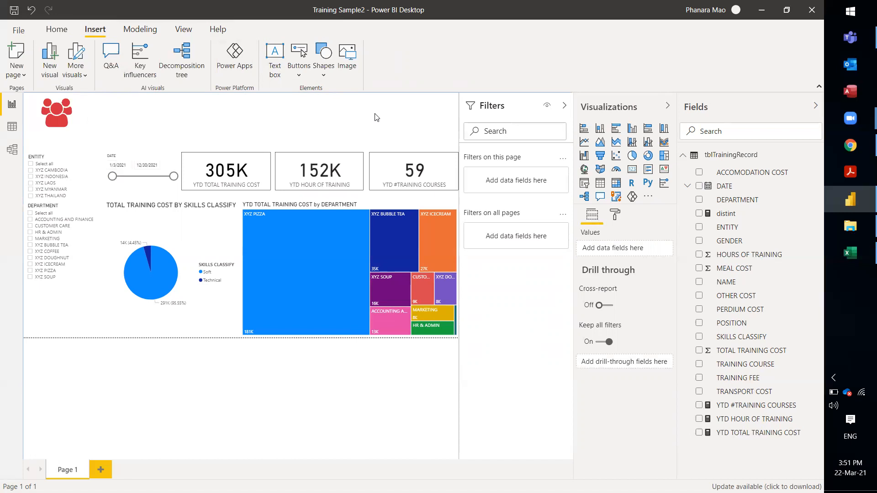
Create a new measure named TITLE in tblTrainingRecord that begins with the text "TRAINING DASHBOAR AS OF ".
click(66, 31)
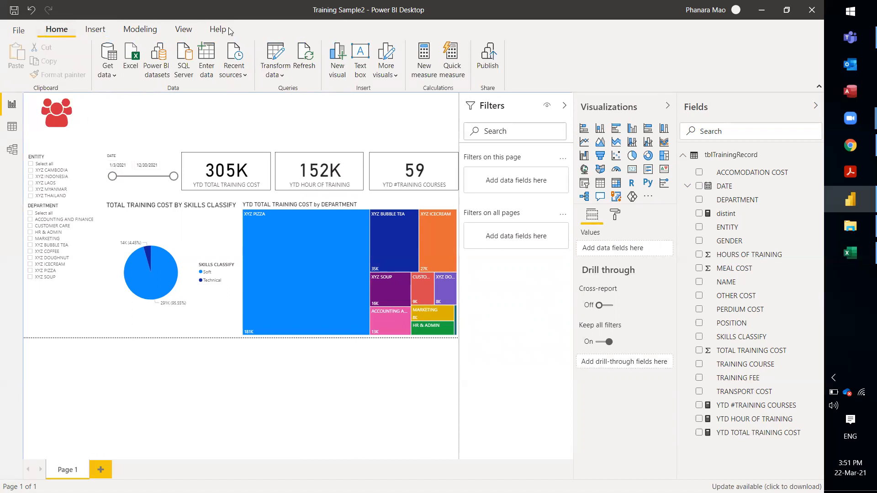
click(429, 74)
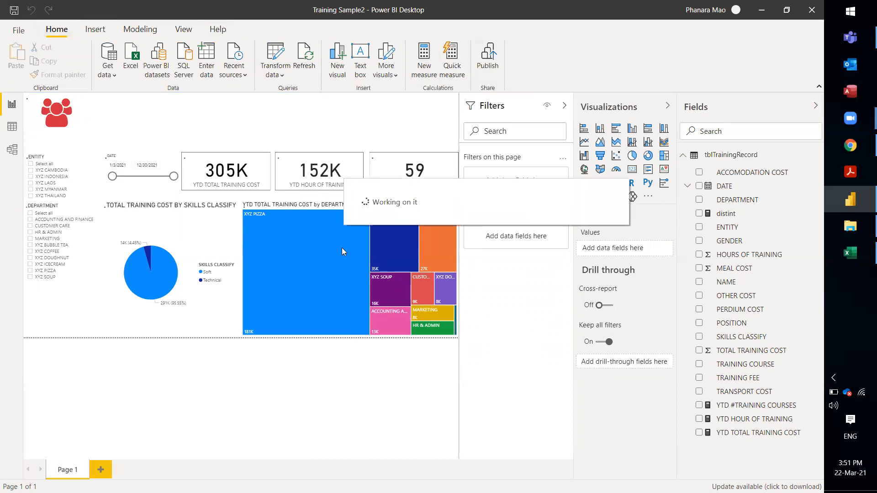
triple_click(102, 102)
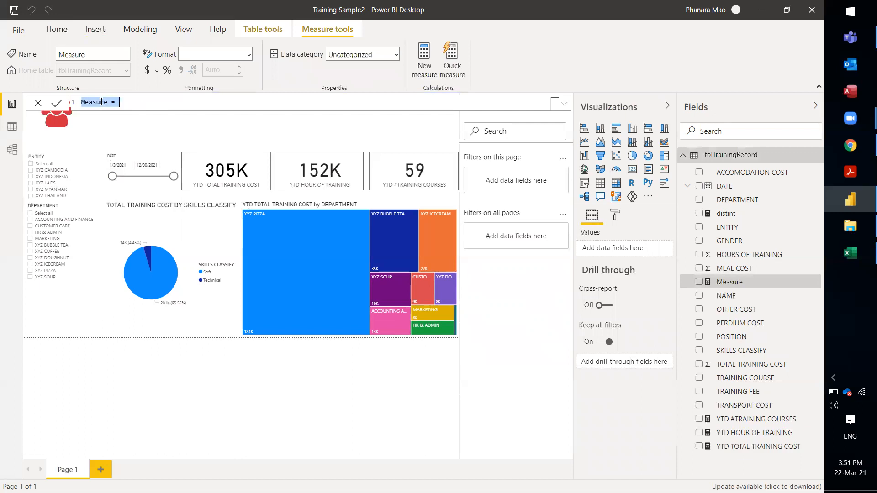
double_click(101, 102)
text(TITLE=)
text(")
text(tR)
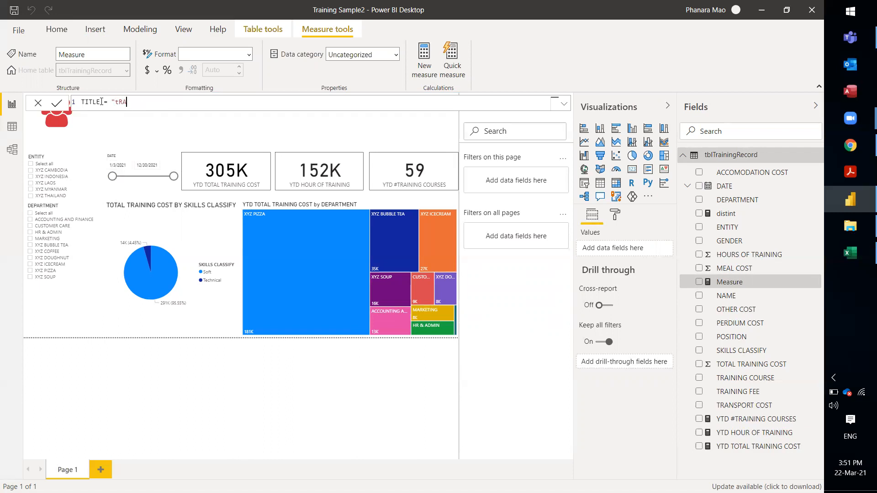
key(BackSpace)
key(BackSpace)
text(Tr)
key(BackSpace)
text(RAINING DAH)
key(BackSpace)
text(SHBOAR AS OF)
Append today's date to the TITLE text with TODAY() and wrap it in a FORMAT function.
text(" & DATE()
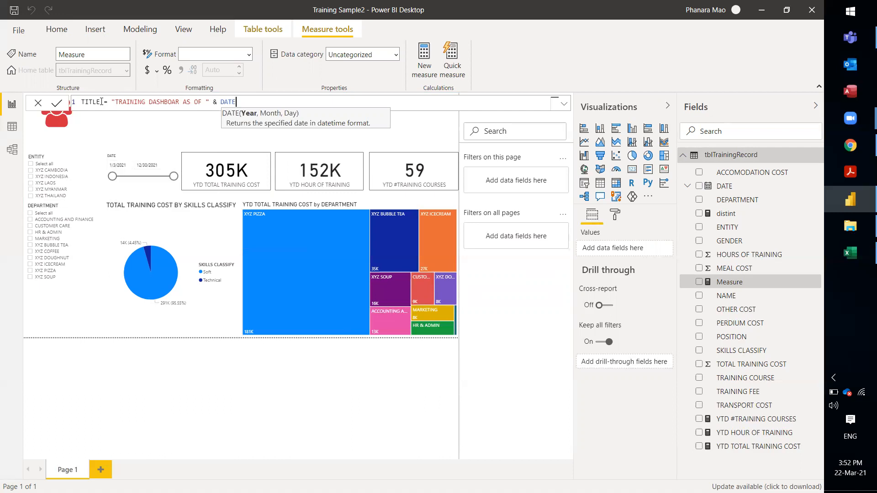
key(BackSpace)
key(BackSpace)
key(BackSpace)
key(BackSpace)
key(BackSpace)
text(TODAY)
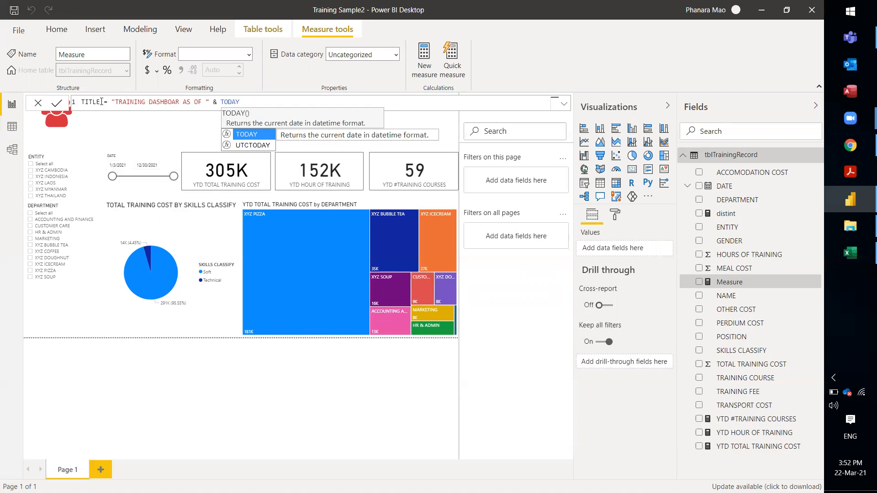
text(())
key(Left)
key(Left)
key(Left)
key(Left)
key(Left)
key(Left)
key(Left)
text(FORMAT()
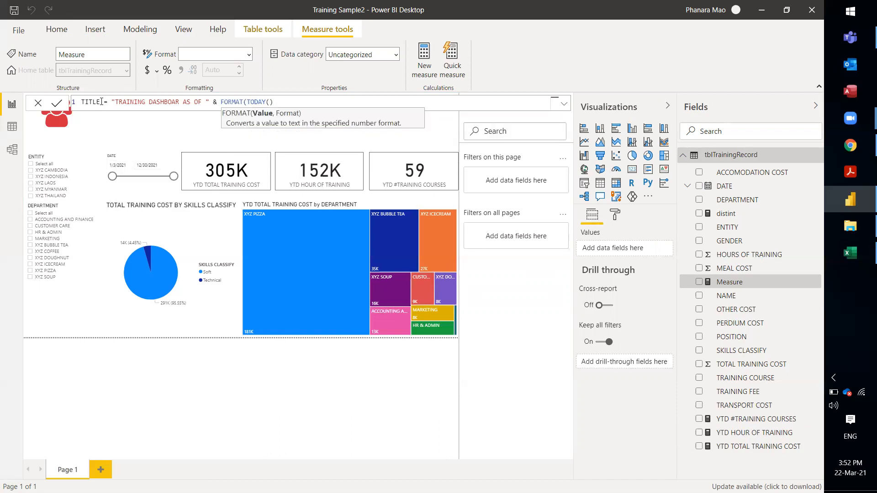
Complete the TITLE measure's FORMAT function with the date format "DD-MMM-YYYY" and commit the formula.
click(291, 101)
text(,)
text(")
text(DD)
text(-MMM)
text(2021)
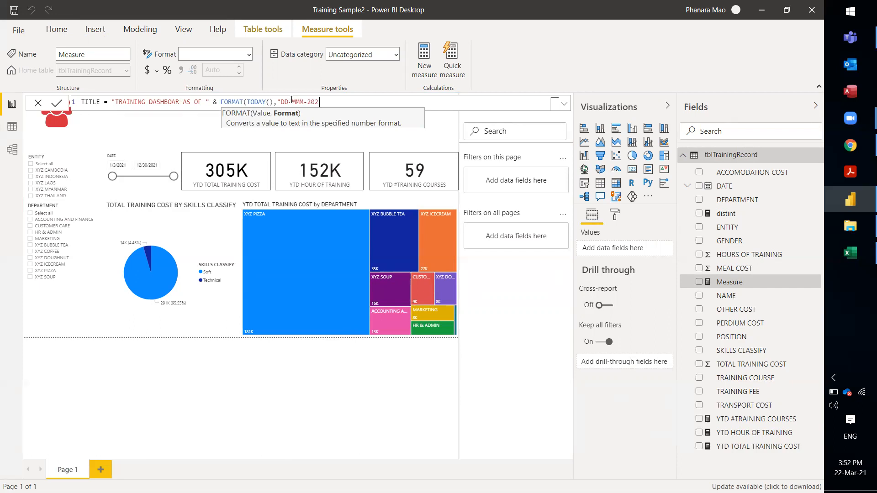
key(BackSpace)
key(BackSpace)
key(BackSpace)
key(BackSpace)
text(YYYY"))
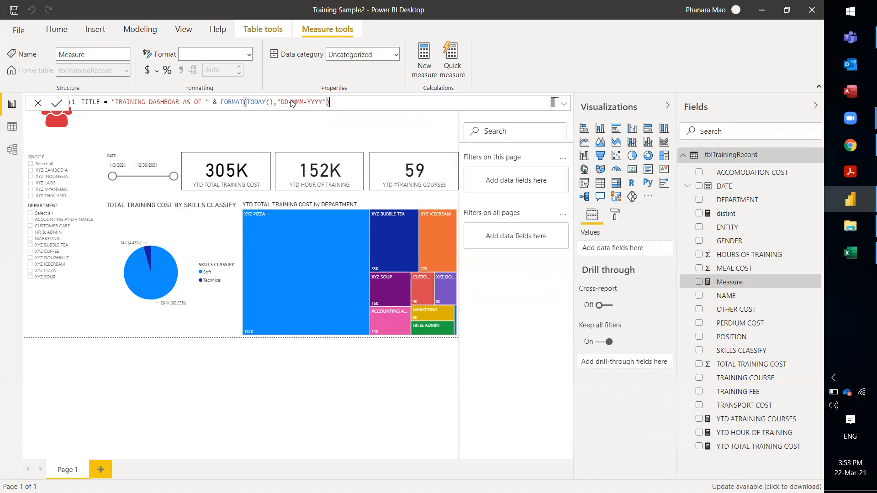
key(Return)
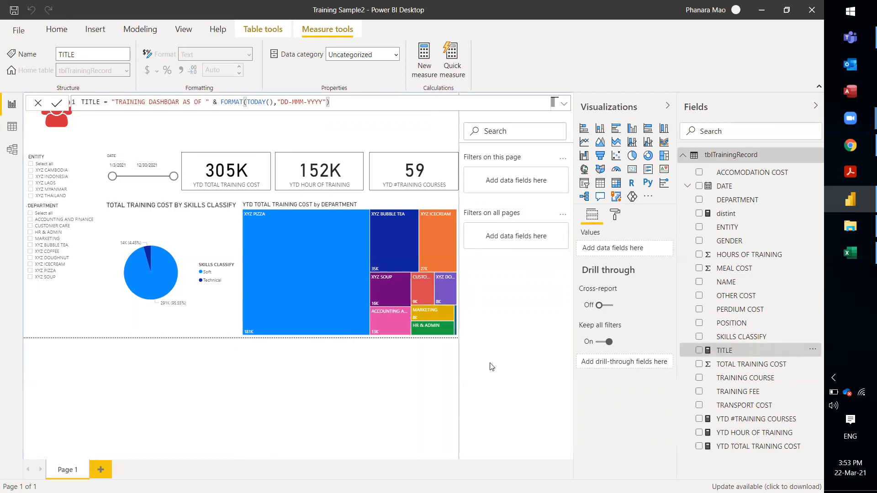
Insert a card beside the employee icon, widen it to the page's right edge and show the TITLE measure in it.
click(262, 385)
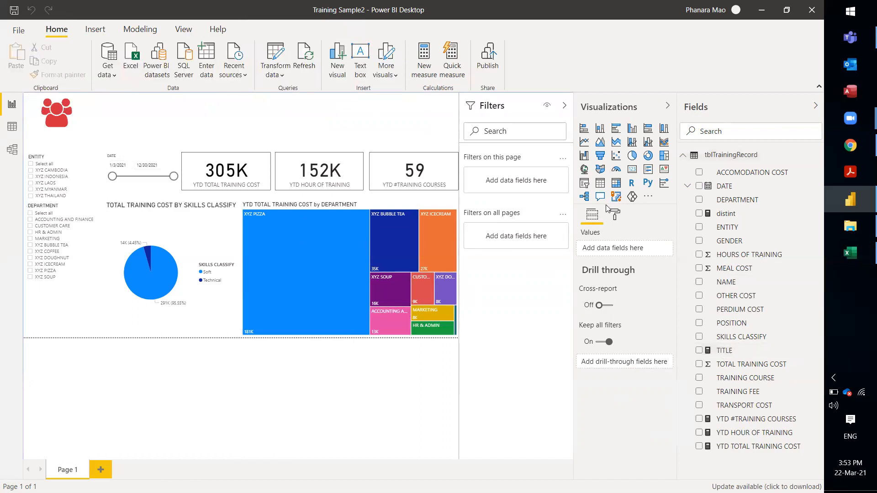
click(632, 172)
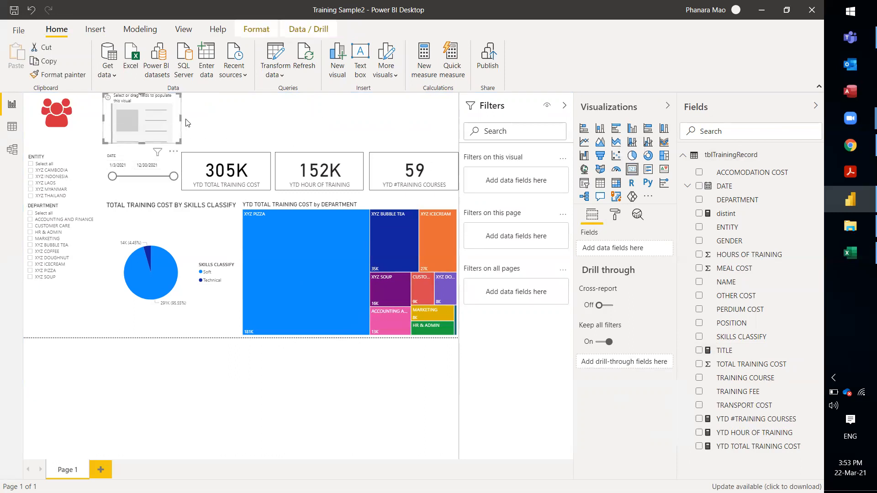
drag(182, 121, 458, 120)
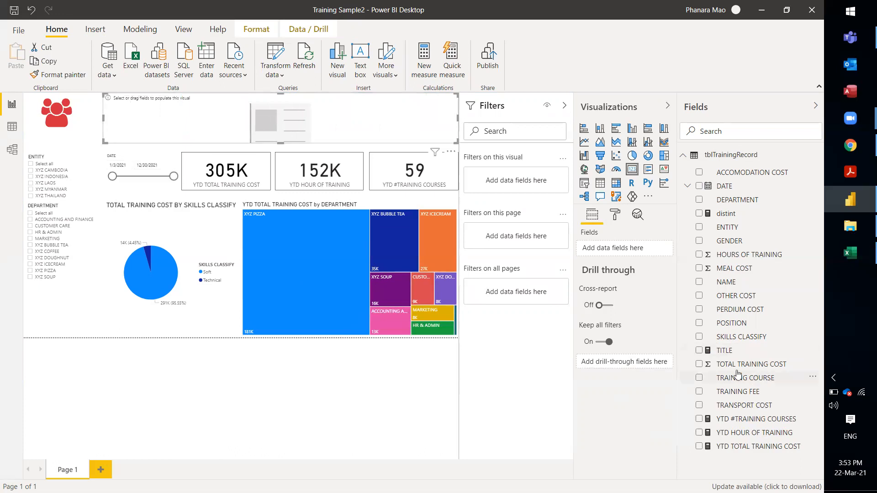
drag(721, 351, 605, 249)
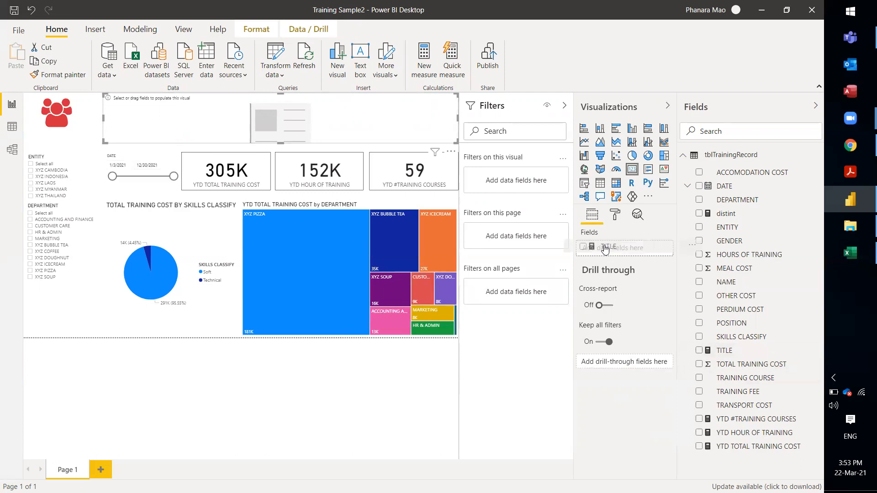
drag(605, 249, 606, 249)
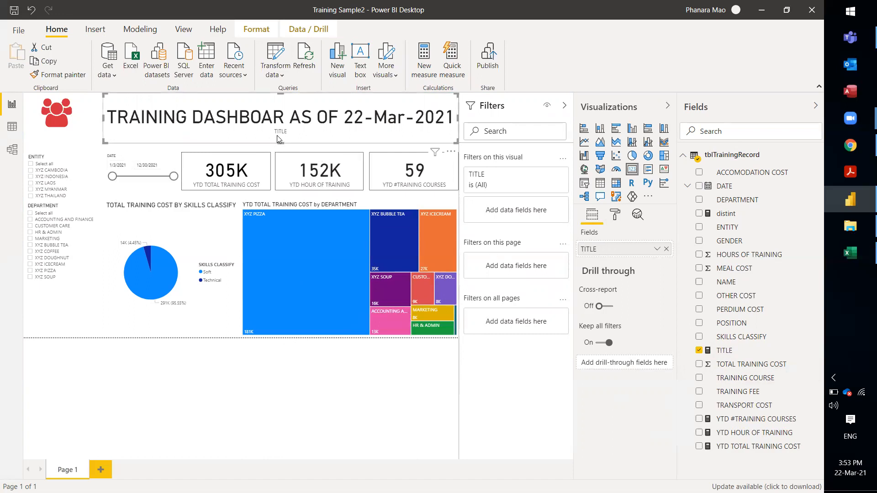
Turn off the category label and word wrap on the TITLE card.
click(616, 215)
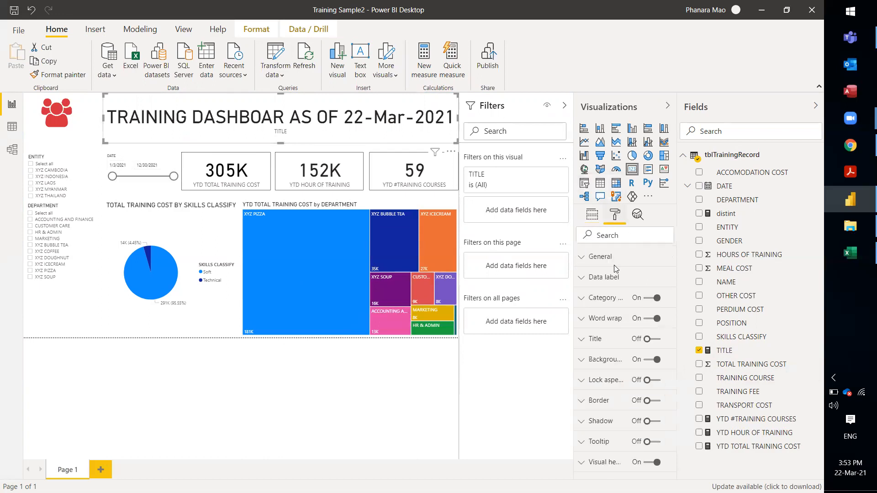
click(649, 298)
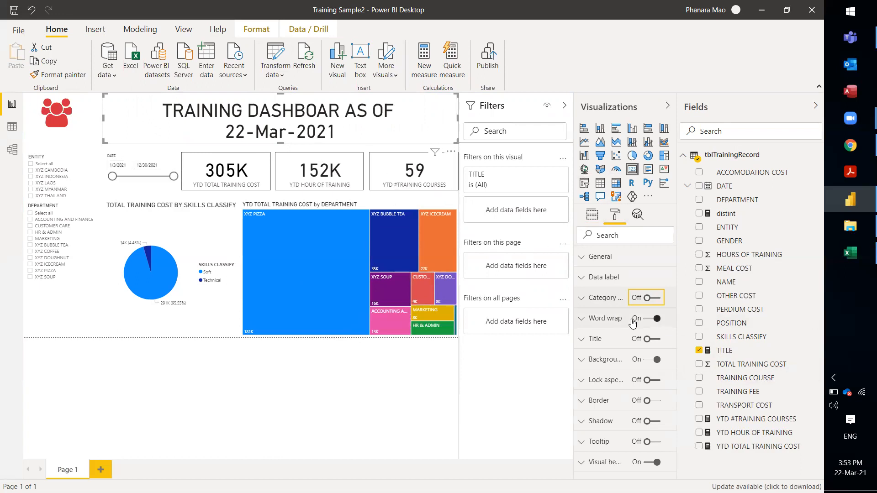
click(609, 320)
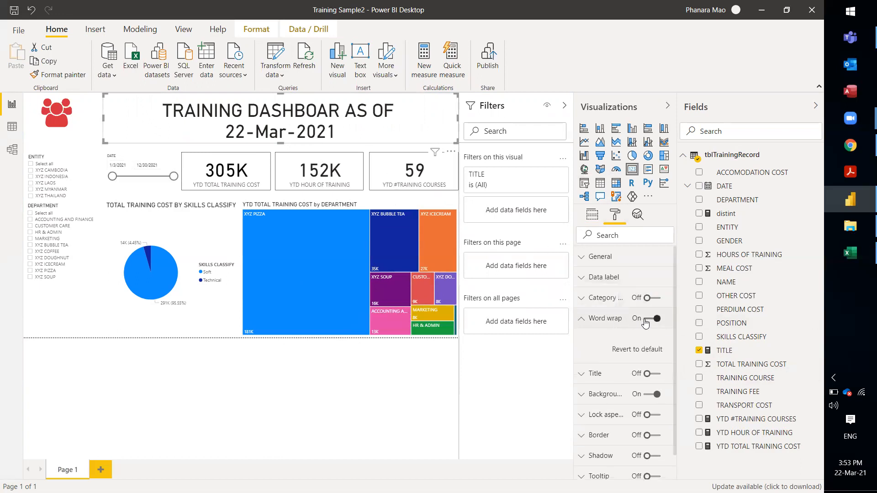
click(654, 320)
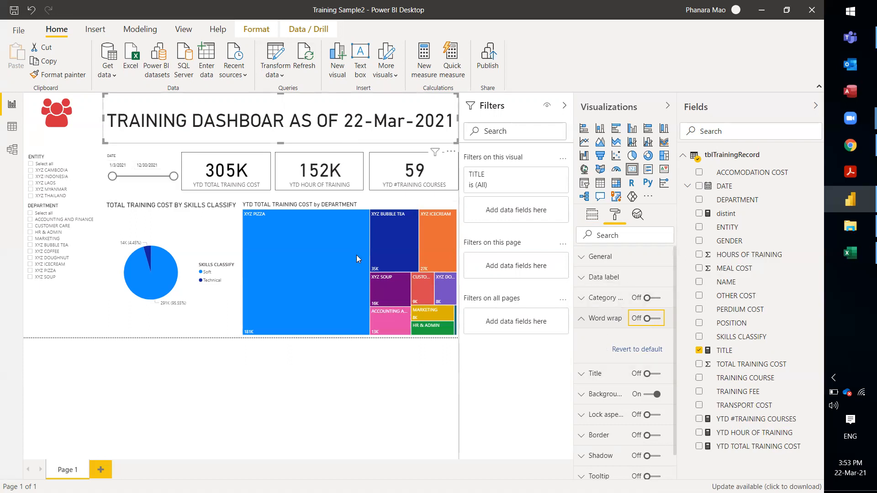
click(603, 319)
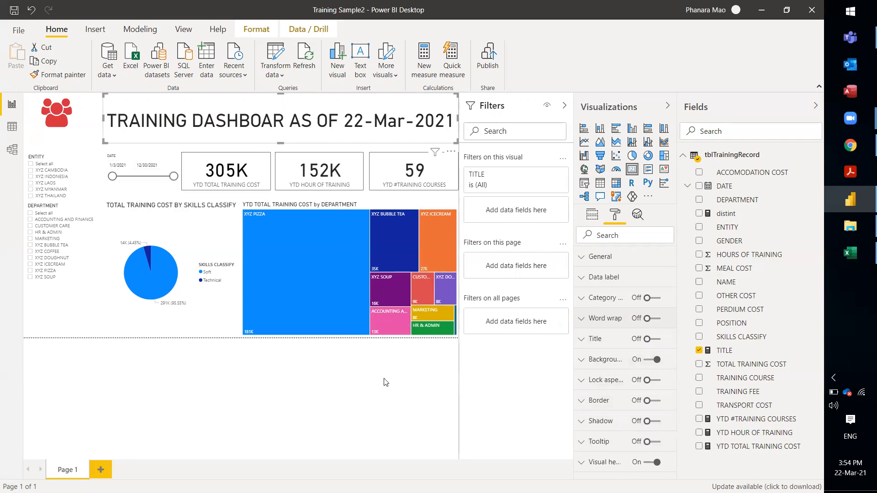
click(353, 367)
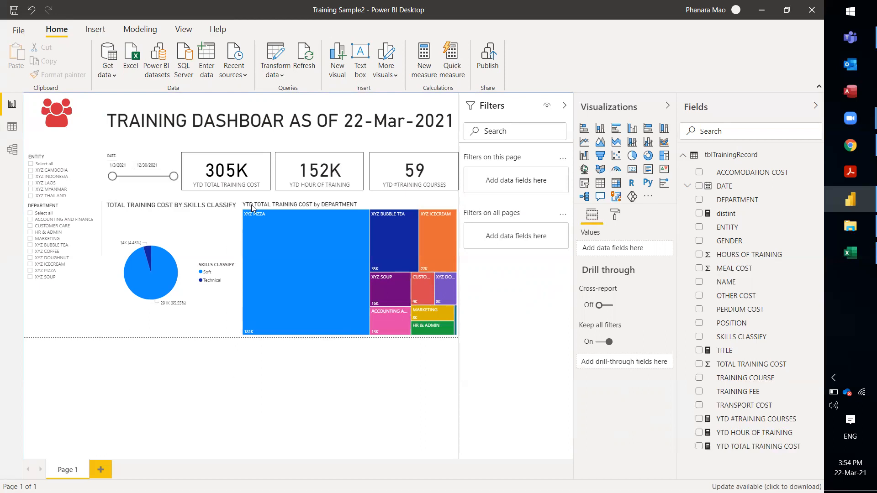
Review the fields and filters behind the cards, pie chart, treemap and the ENTITY and DEPARTMENT slicers.
click(305, 180)
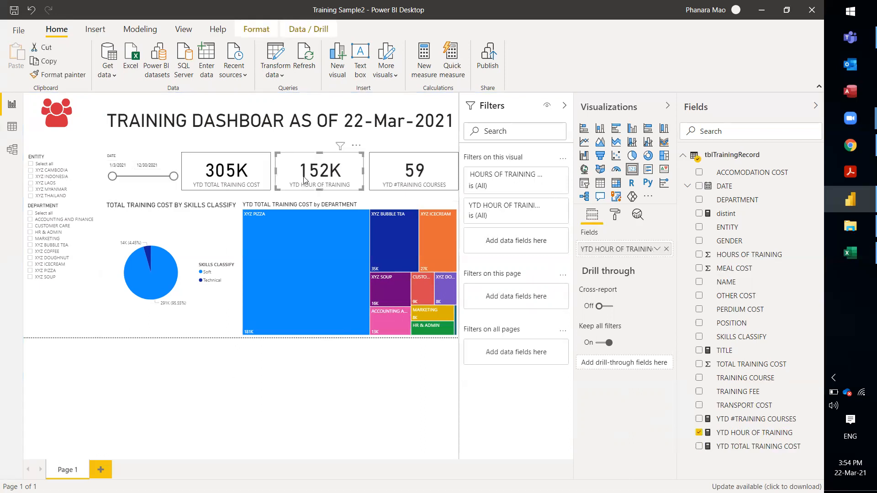
click(391, 173)
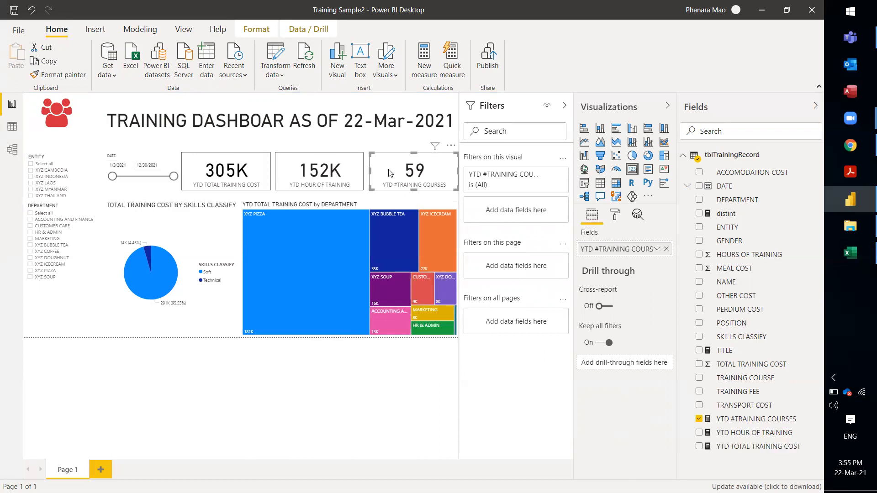
click(363, 121)
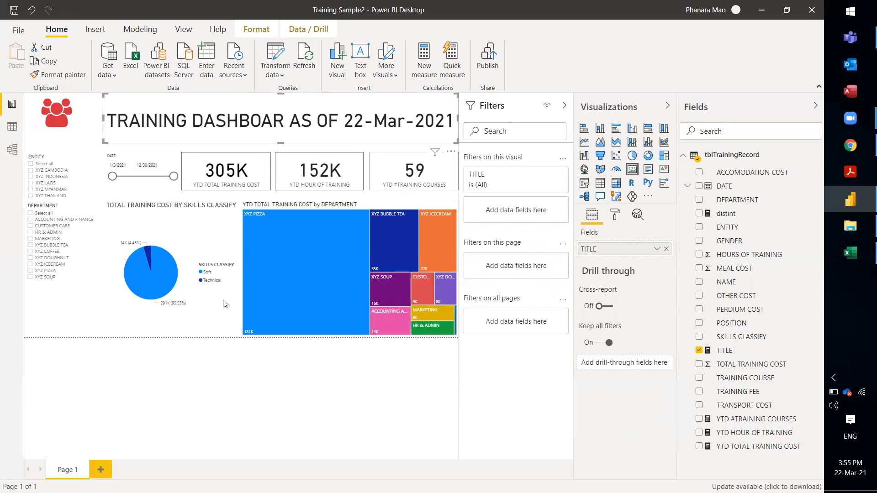
click(177, 231)
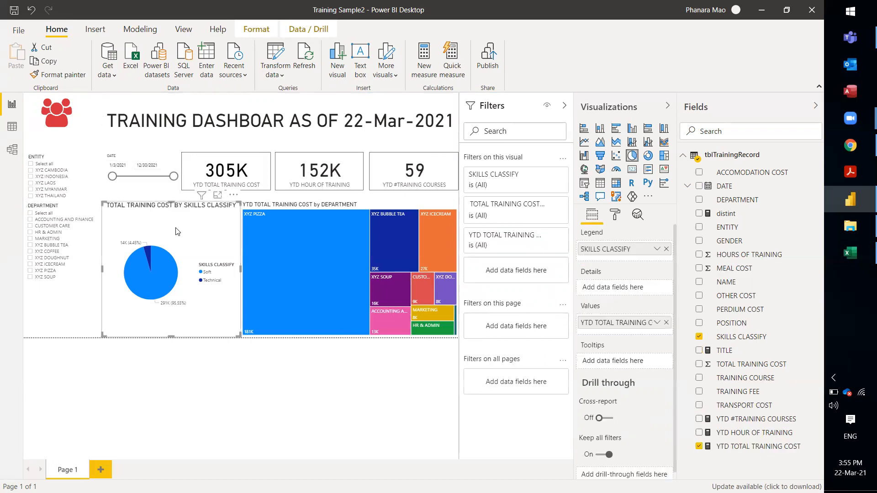
click(319, 208)
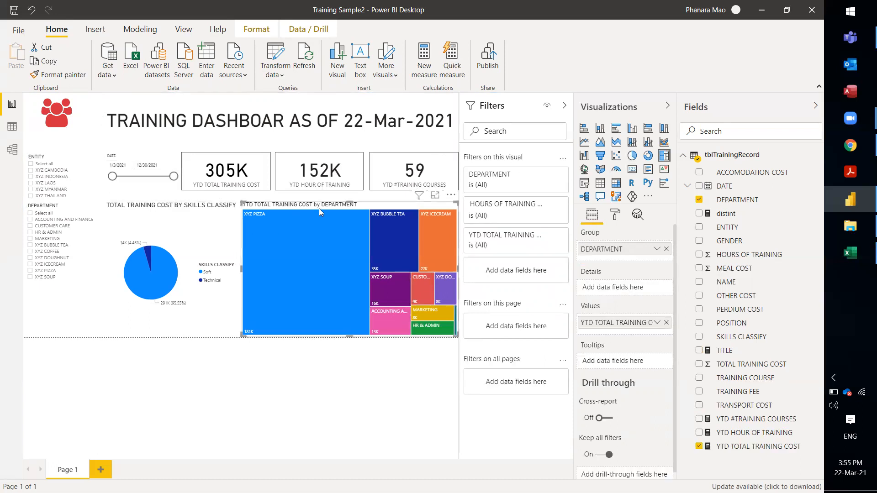
click(203, 208)
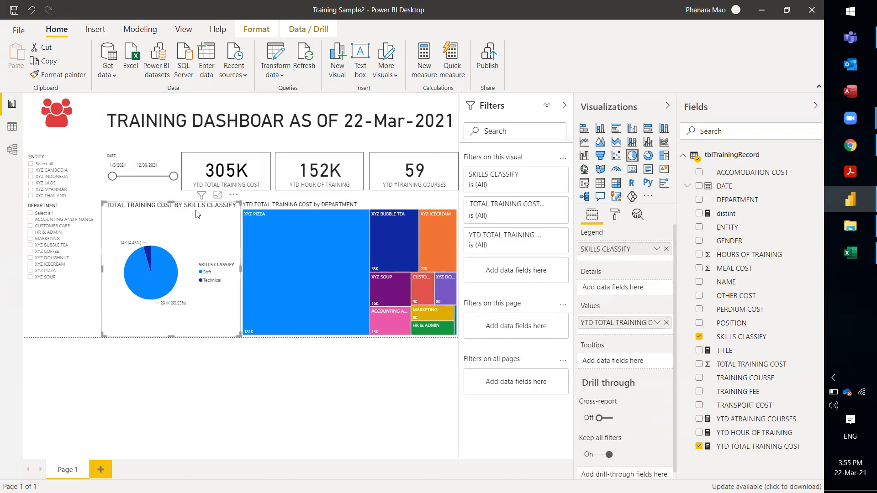
click(62, 207)
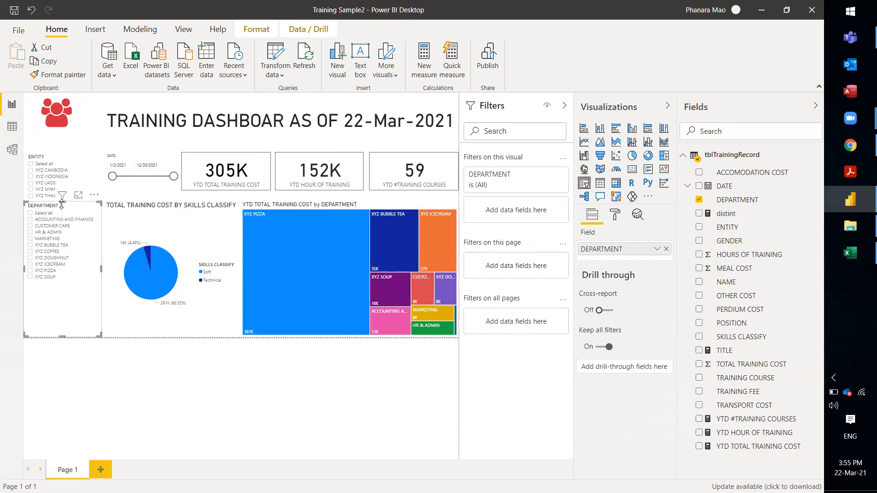
click(68, 164)
click(69, 165)
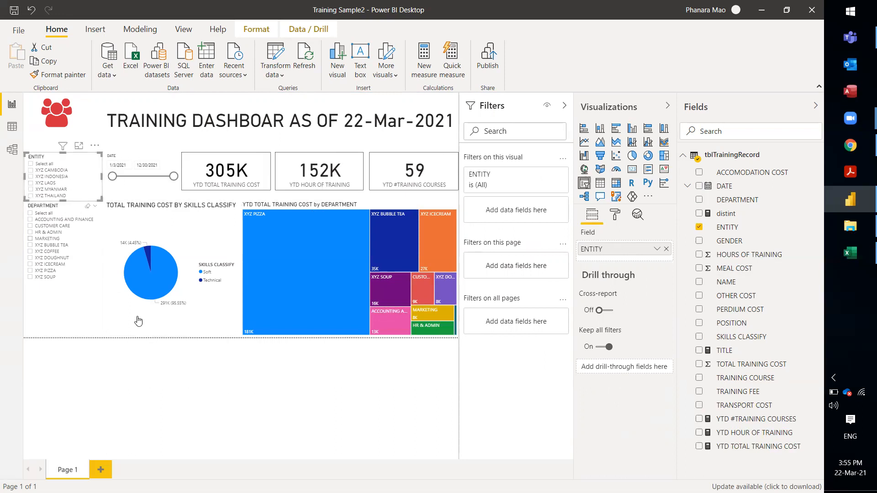
click(161, 344)
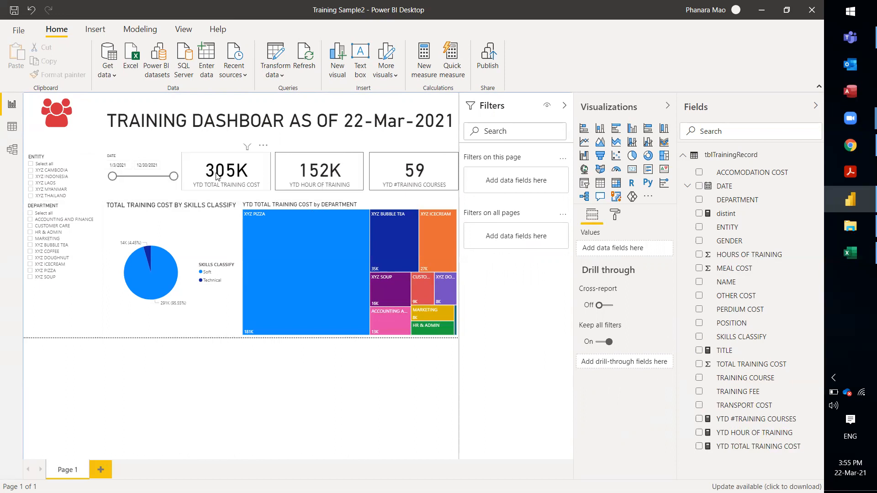
click(298, 176)
click(390, 171)
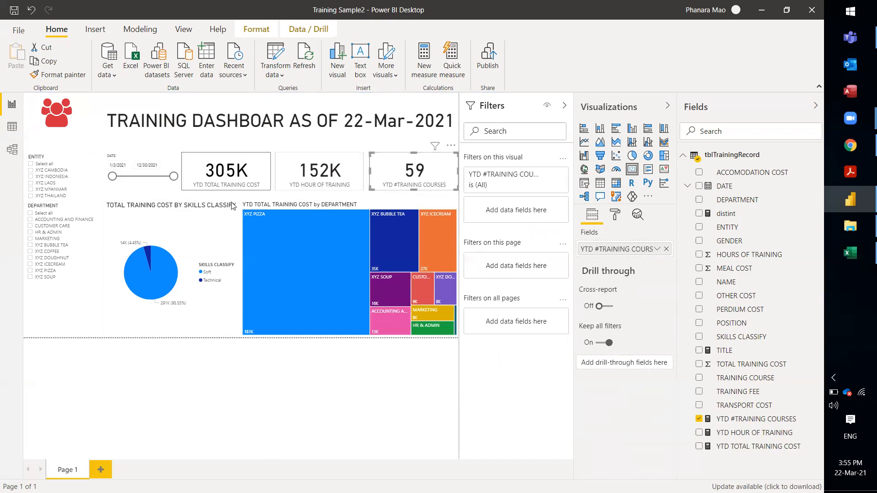
Examine the fields behind the pie chart and treemap, and those of the ENTITY, DEPARTMENT and DATE slicers.
click(228, 218)
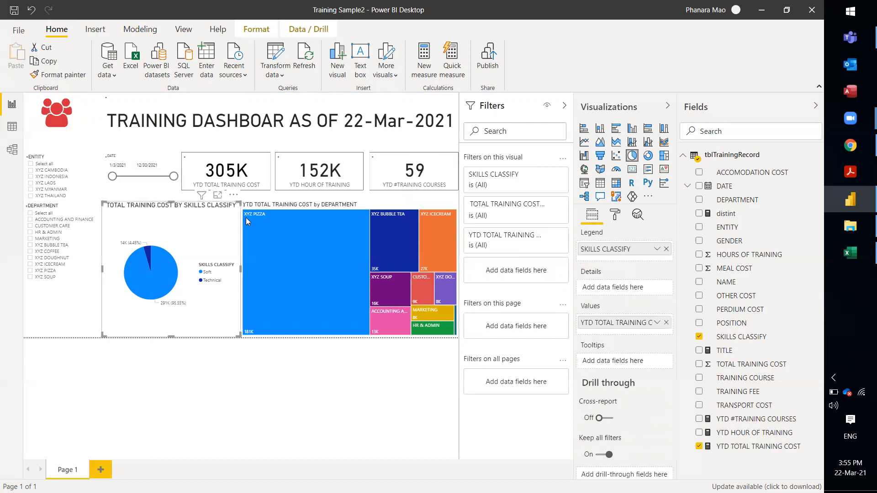
click(269, 206)
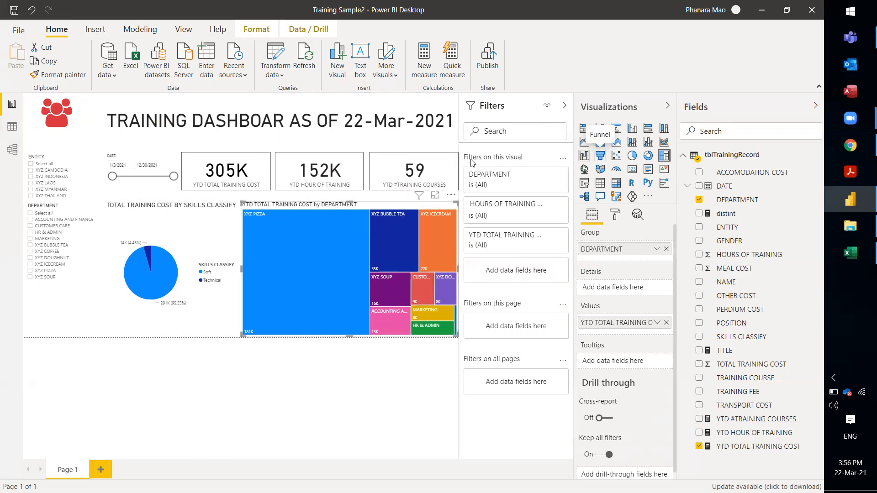
click(51, 157)
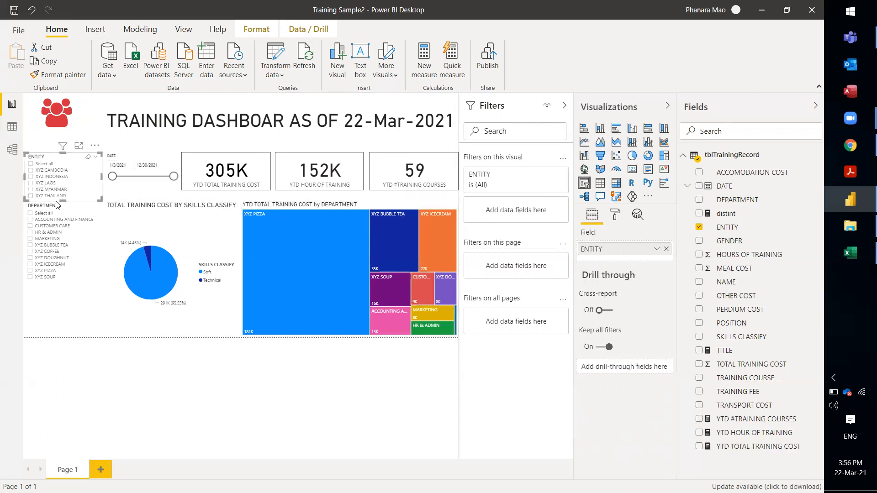
click(64, 210)
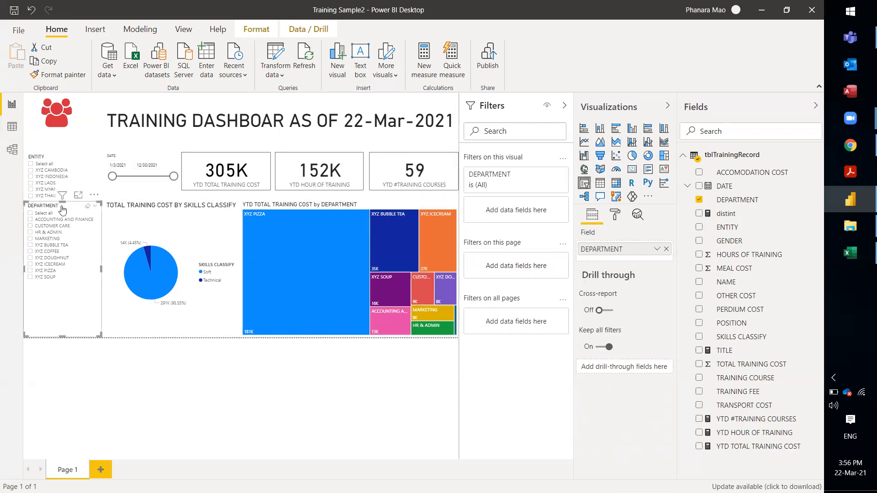
click(142, 358)
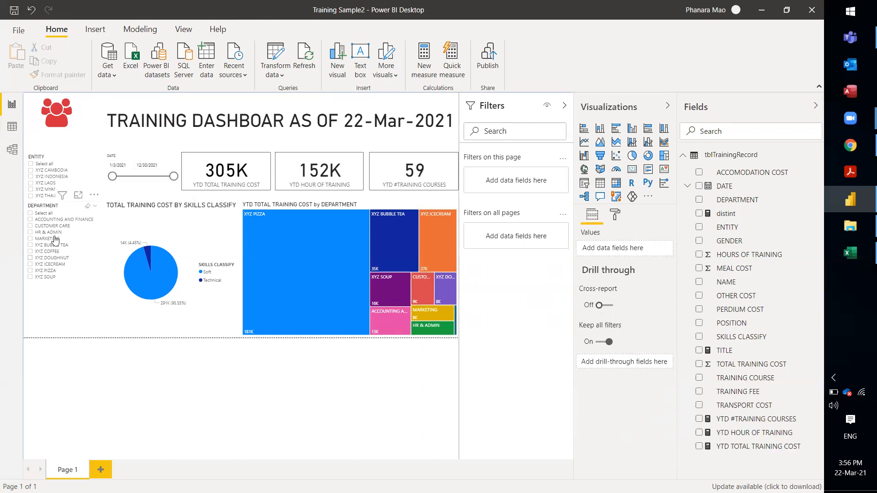
click(54, 158)
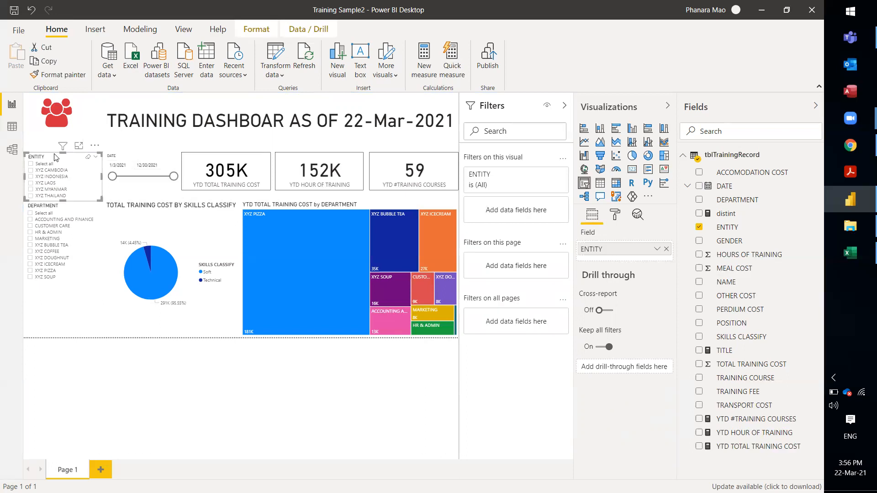
click(131, 159)
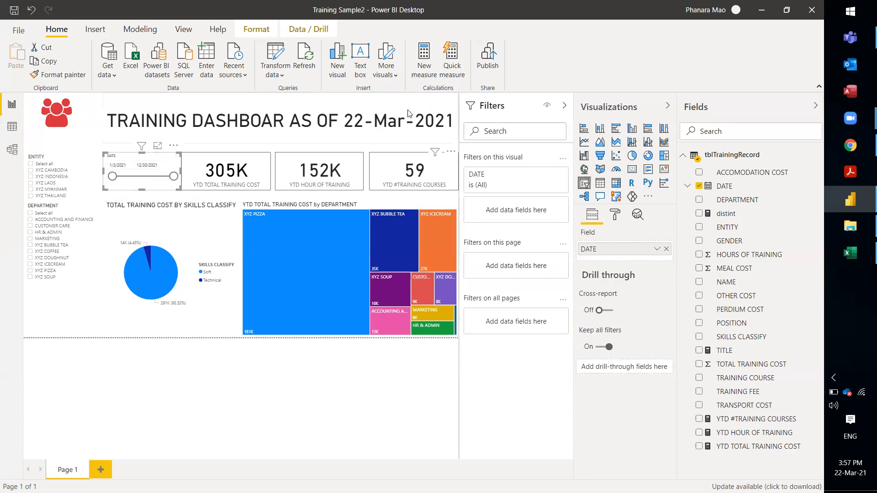
click(205, 148)
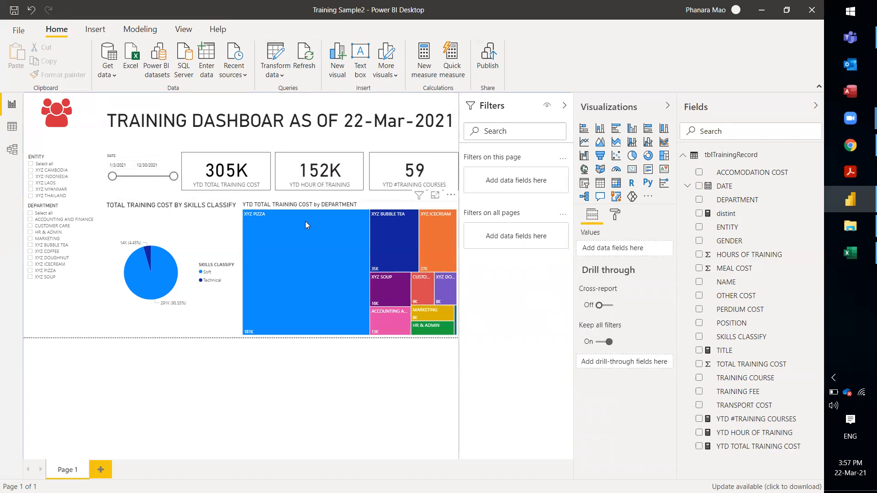
Compare the ENTITY and DEPARTMENT slicers' fields and look over the modeling commands for managing security roles.
mouse_move(306, 221)
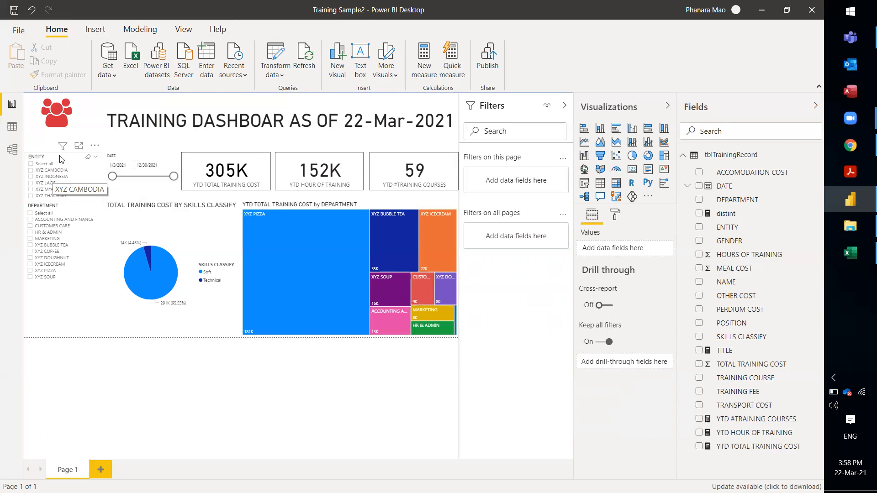
click(59, 156)
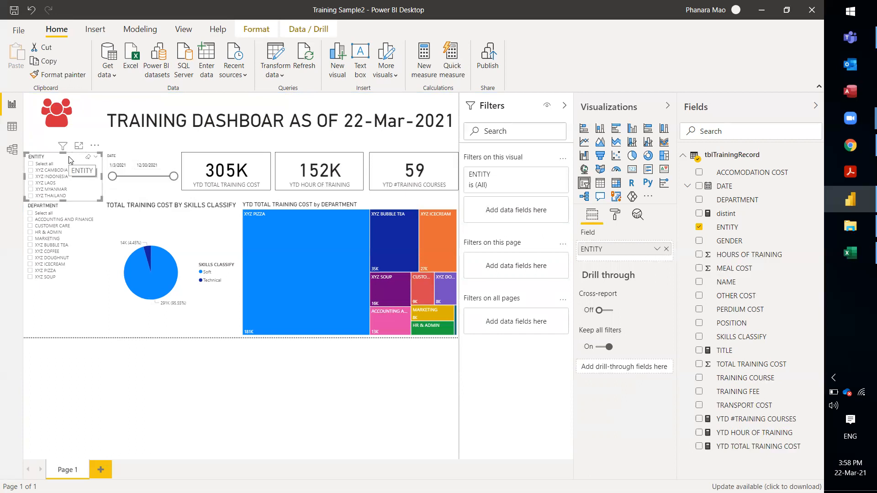
click(66, 209)
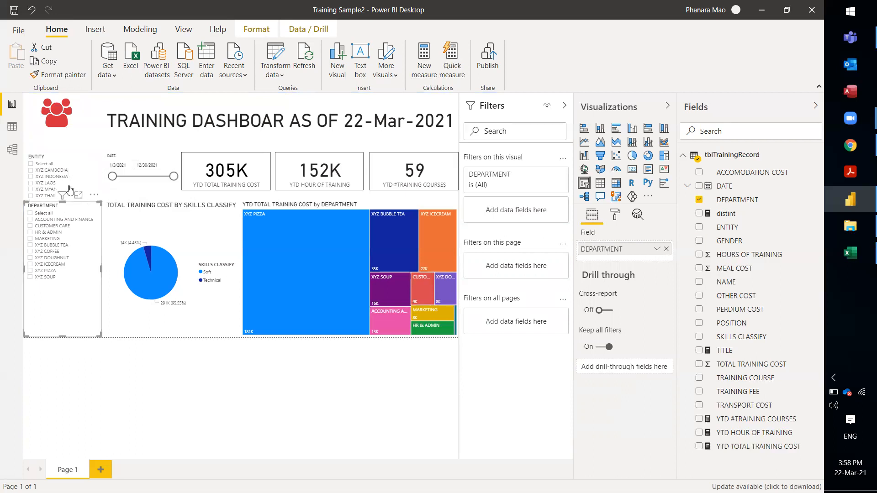
click(71, 162)
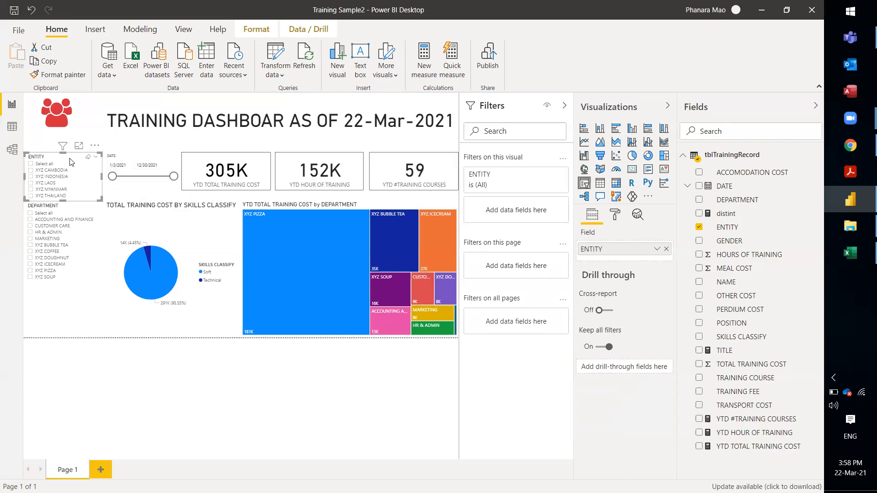
click(69, 210)
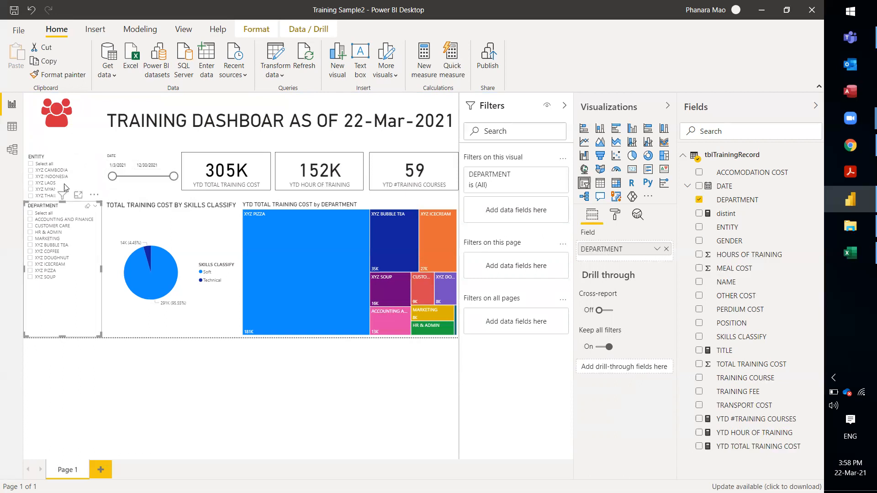
click(69, 163)
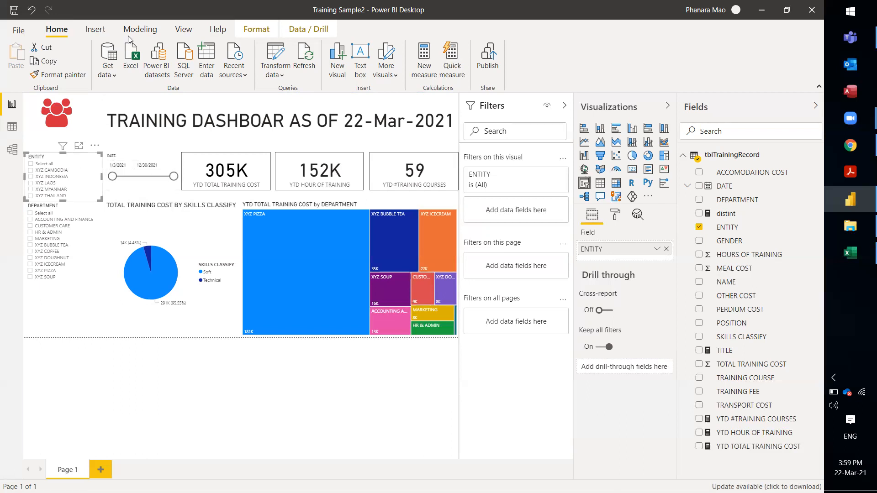
click(139, 28)
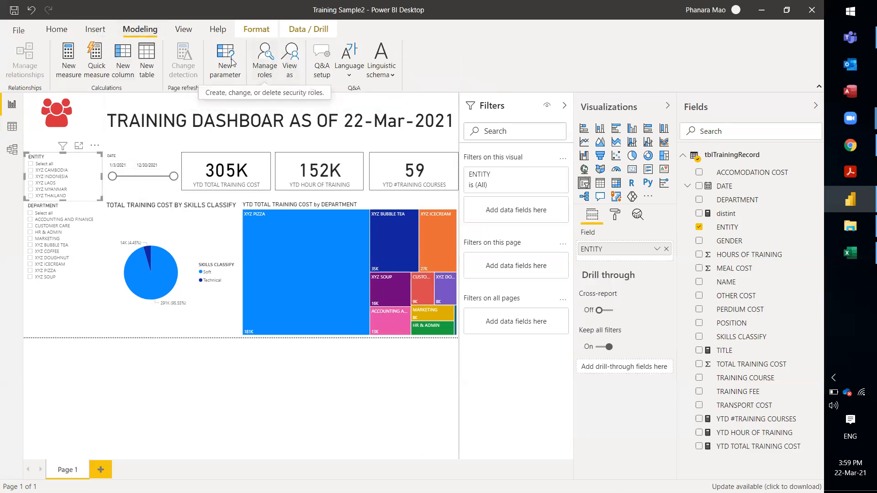
click(67, 33)
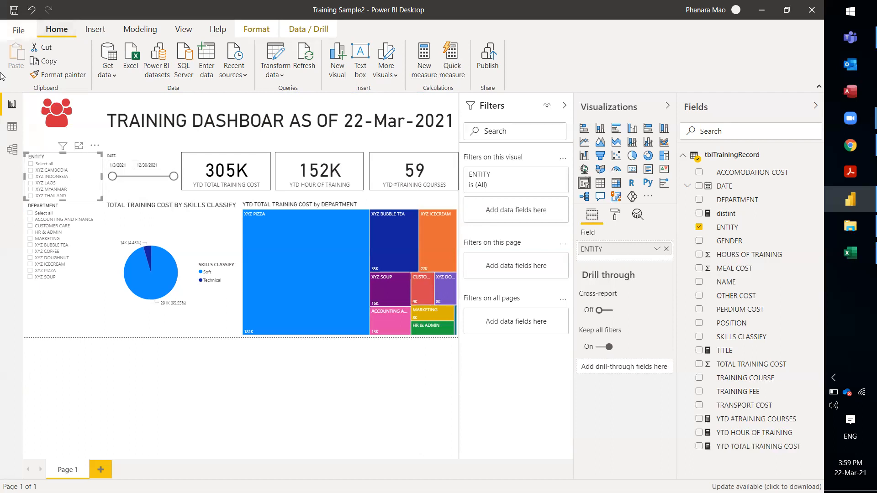
click(140, 188)
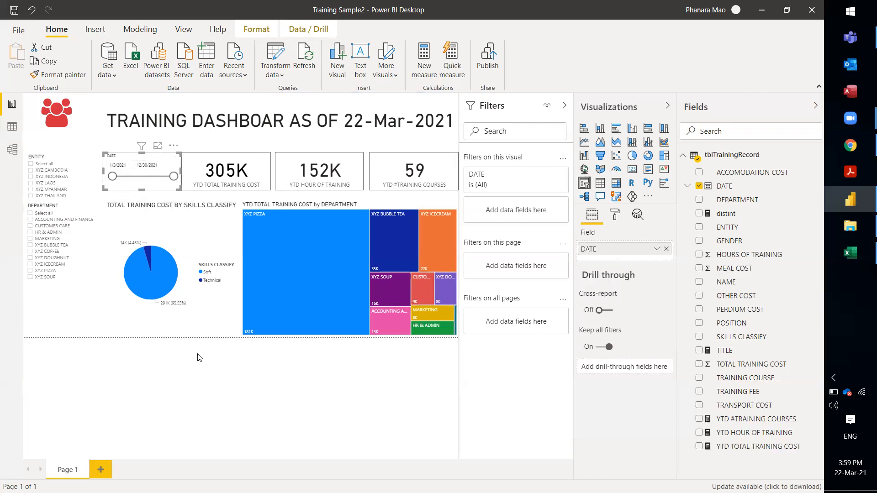
click(224, 397)
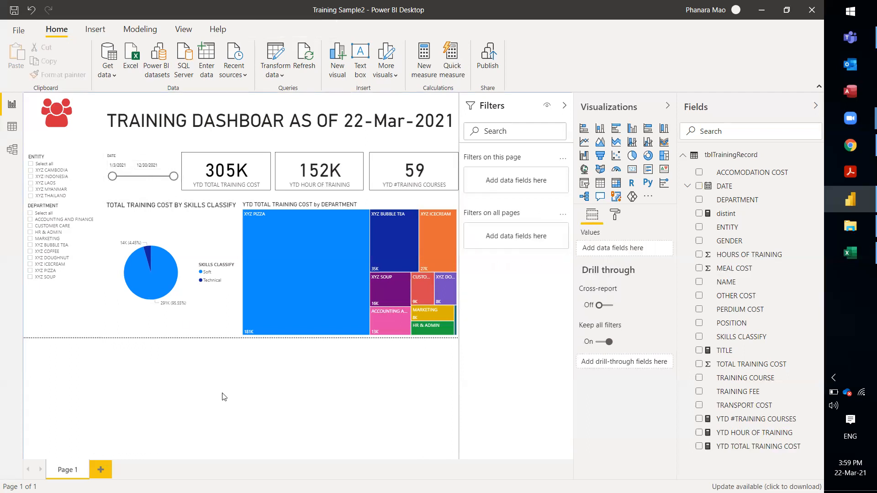